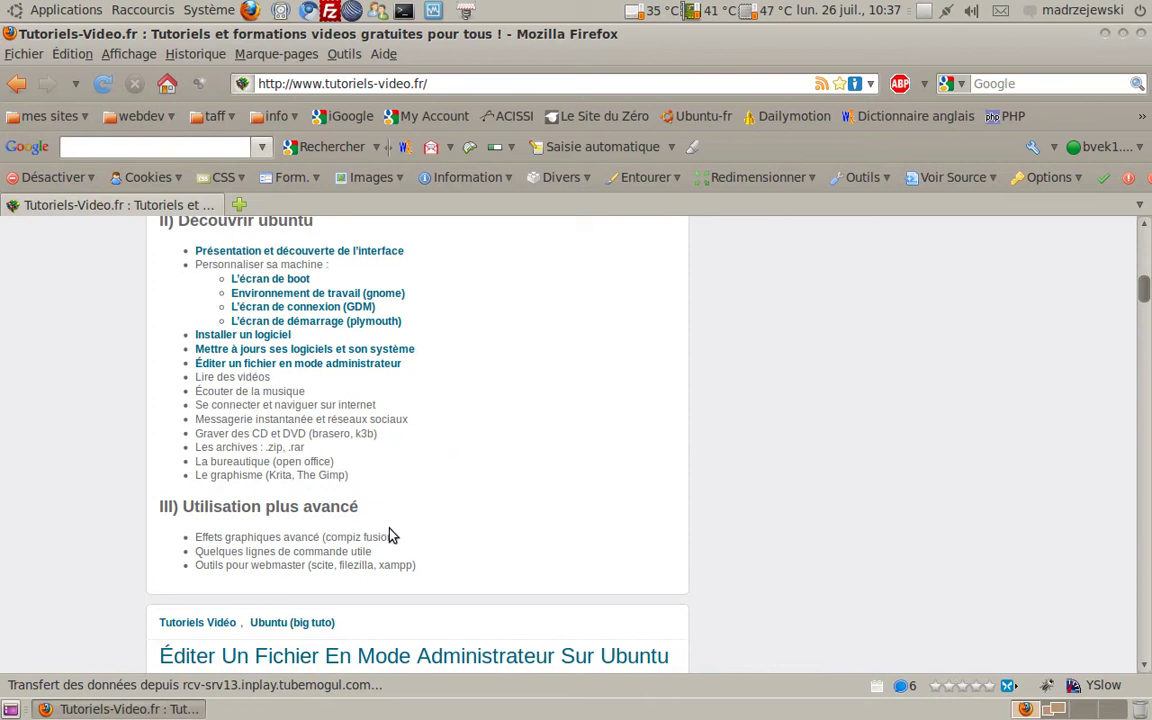
Step: Highlight the "Effets graphiques avancé (compiz fusion)" list entry, shrink the maximized browser window and move it toward the desktop's centre
triple_click(396, 537)
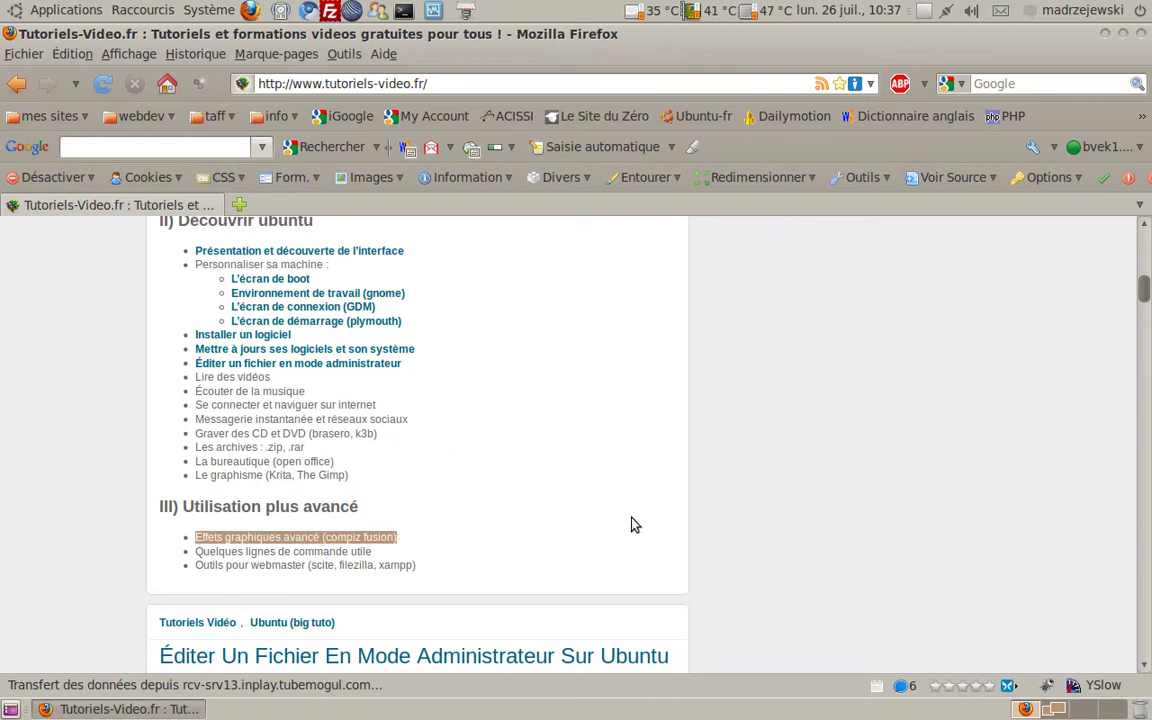
left_click(1120, 36)
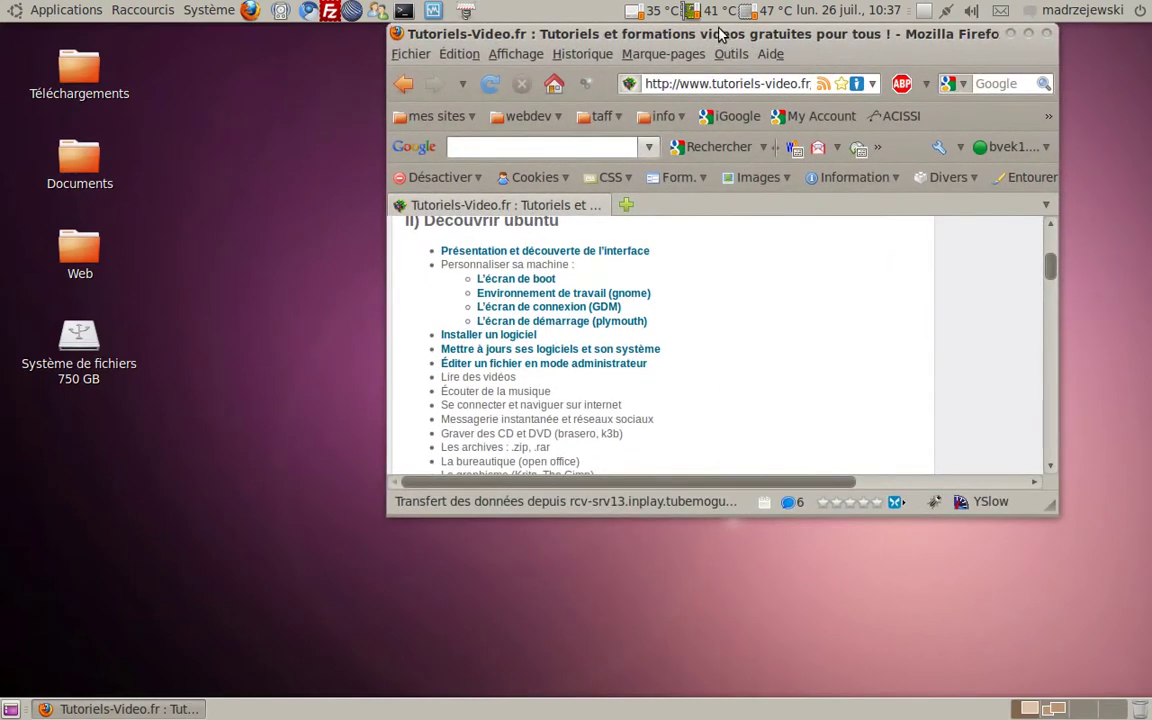
left_click_drag(725, 34, 583, 118)
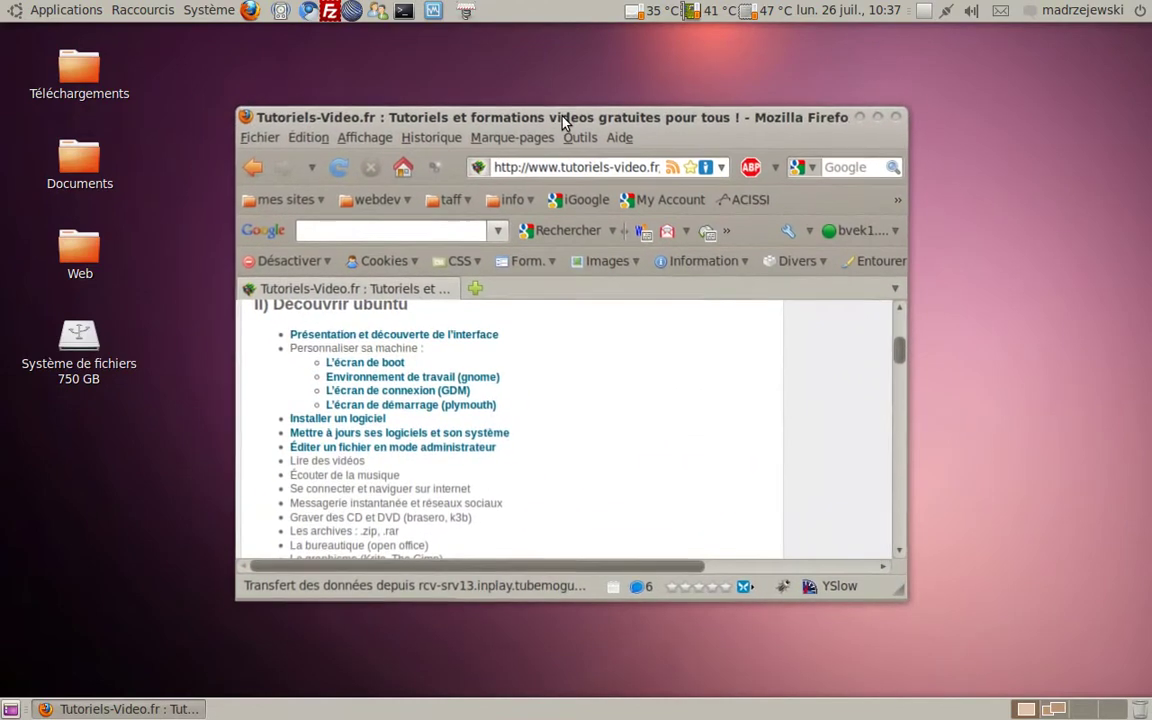
Step: Minimize and restore the browser window repeatedly to preview its animations, leaving it minimized
left_click(860, 118)
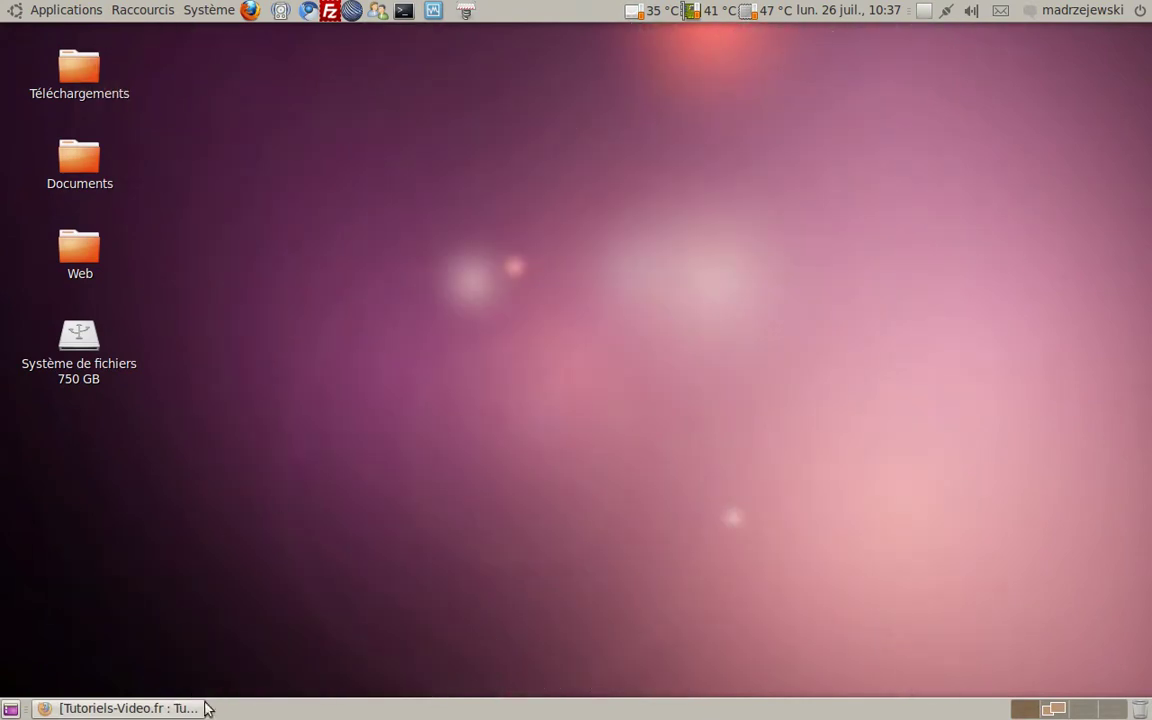
left_click(180, 709)
left_click(178, 712)
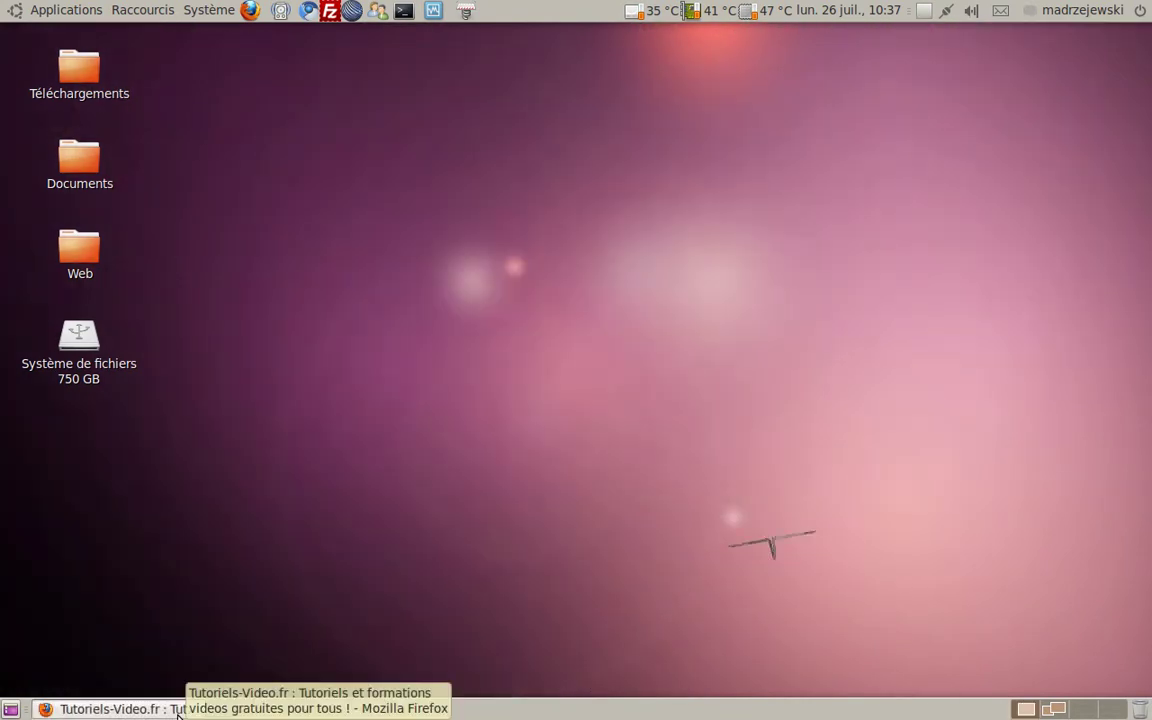
left_click(178, 712)
left_click(178, 712)
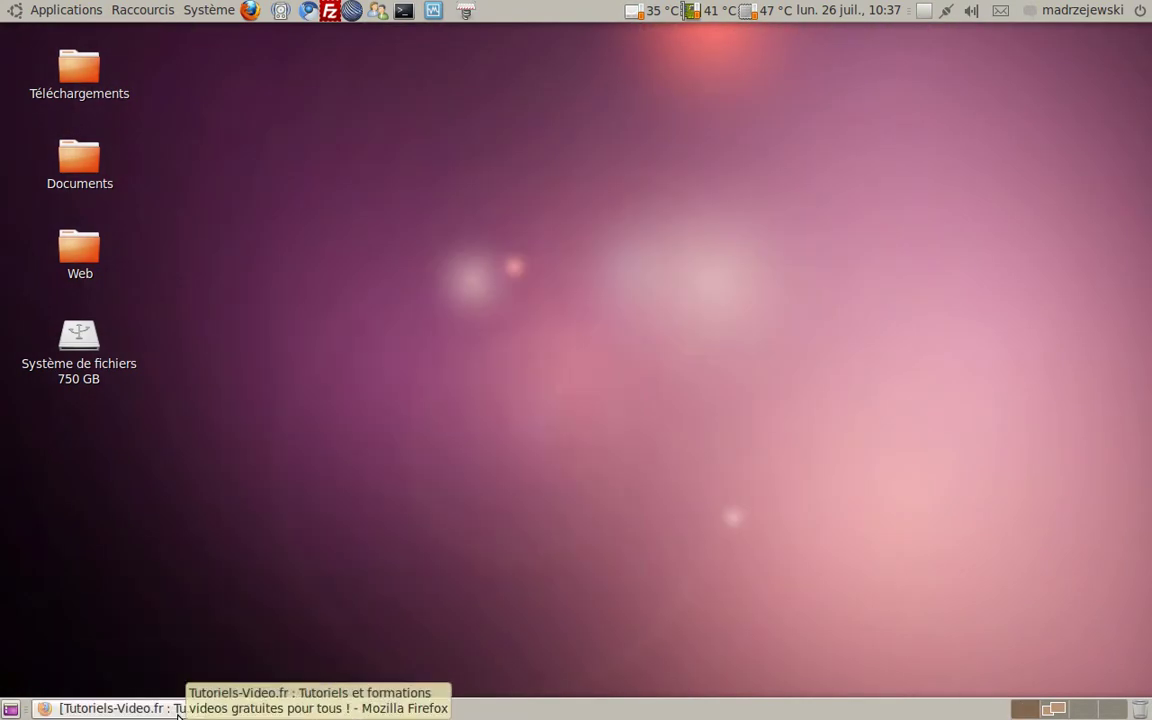
left_click(178, 712)
left_click(178, 712)
left_click(178, 712)
left_click(178, 712)
left_click(178, 712)
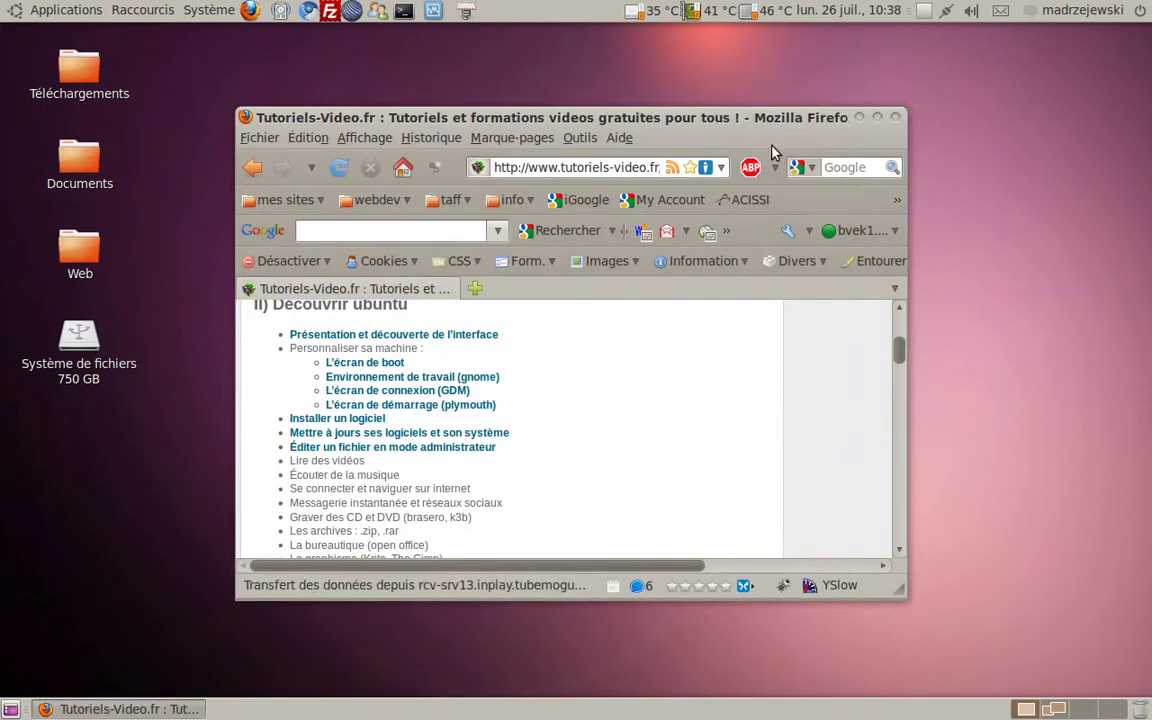
left_click(861, 118)
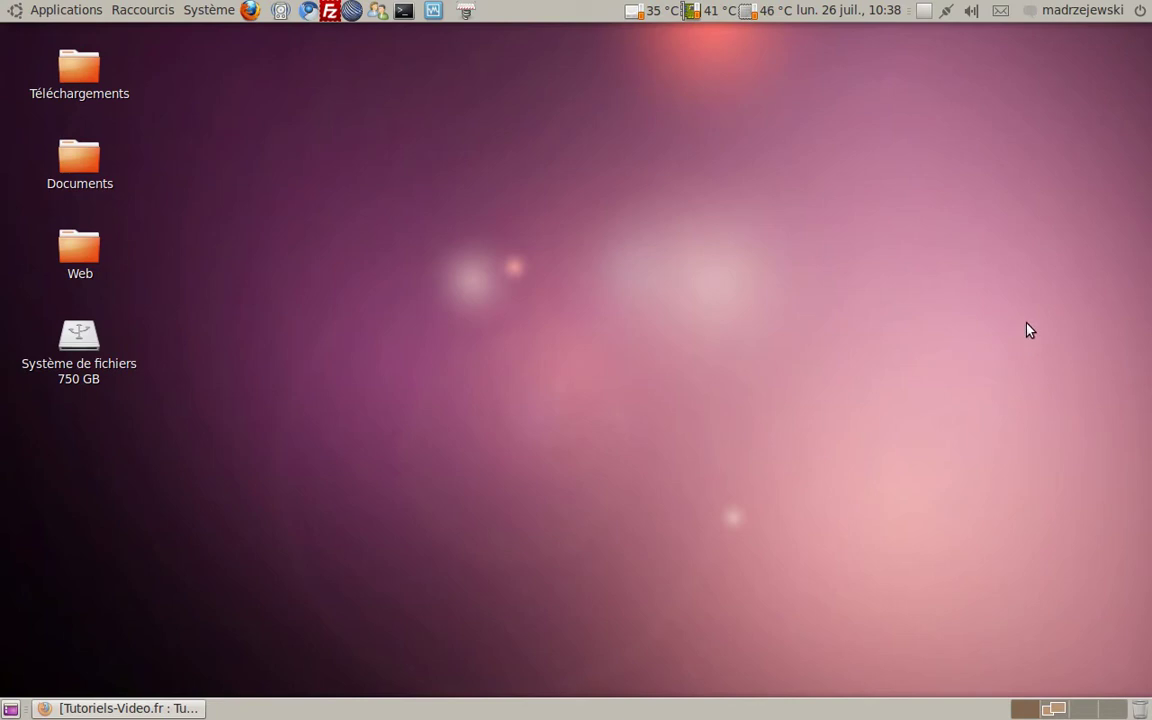
Step: Restore the browser window, view the second workspace, return to the first one and minimize the browser again
key("ctrl+alt+Right")
key("ctrl+alt+Right")
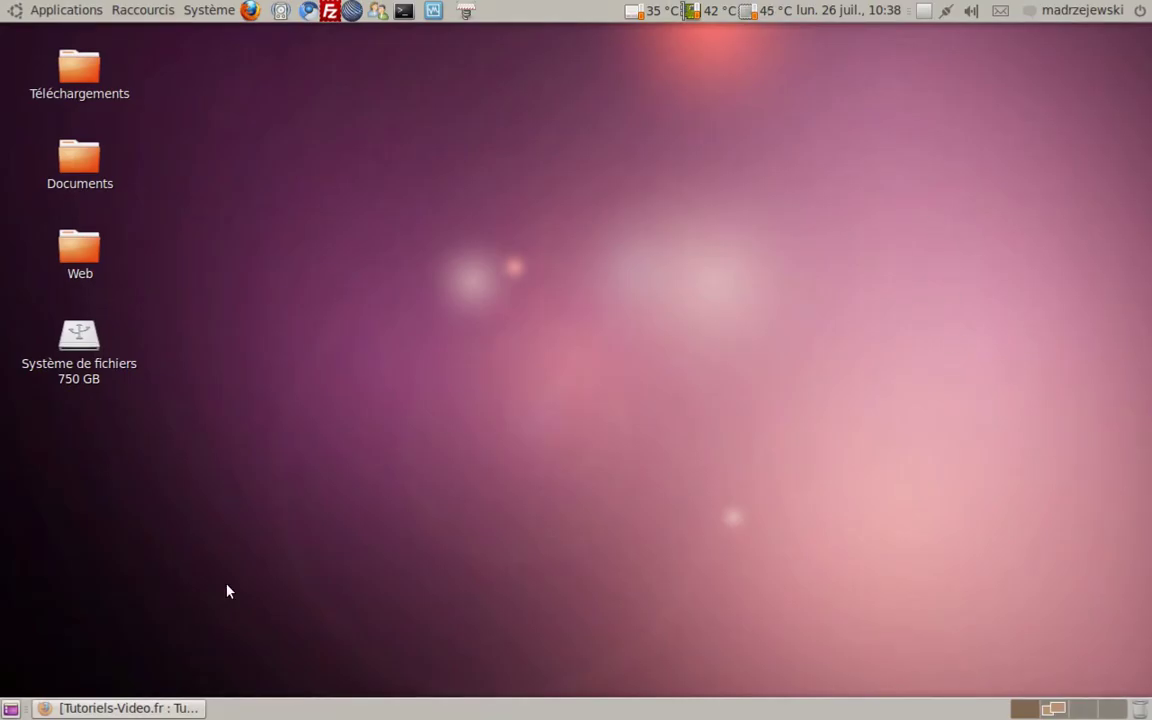
left_click(175, 708)
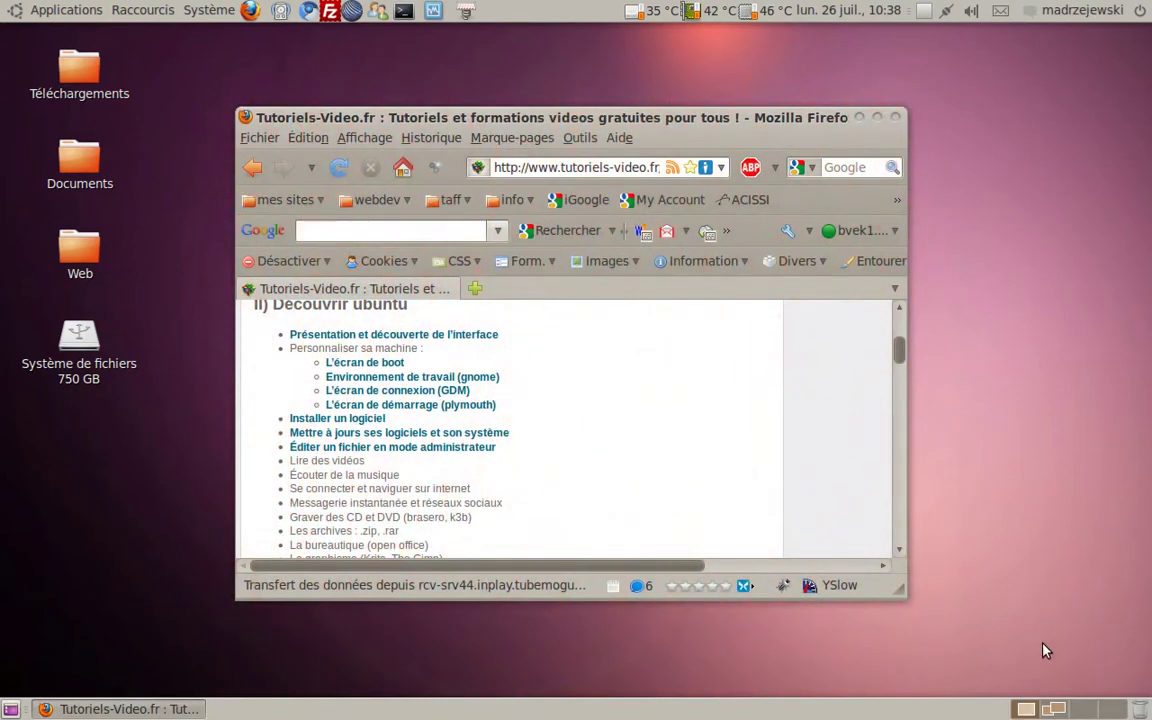
left_click(1061, 714)
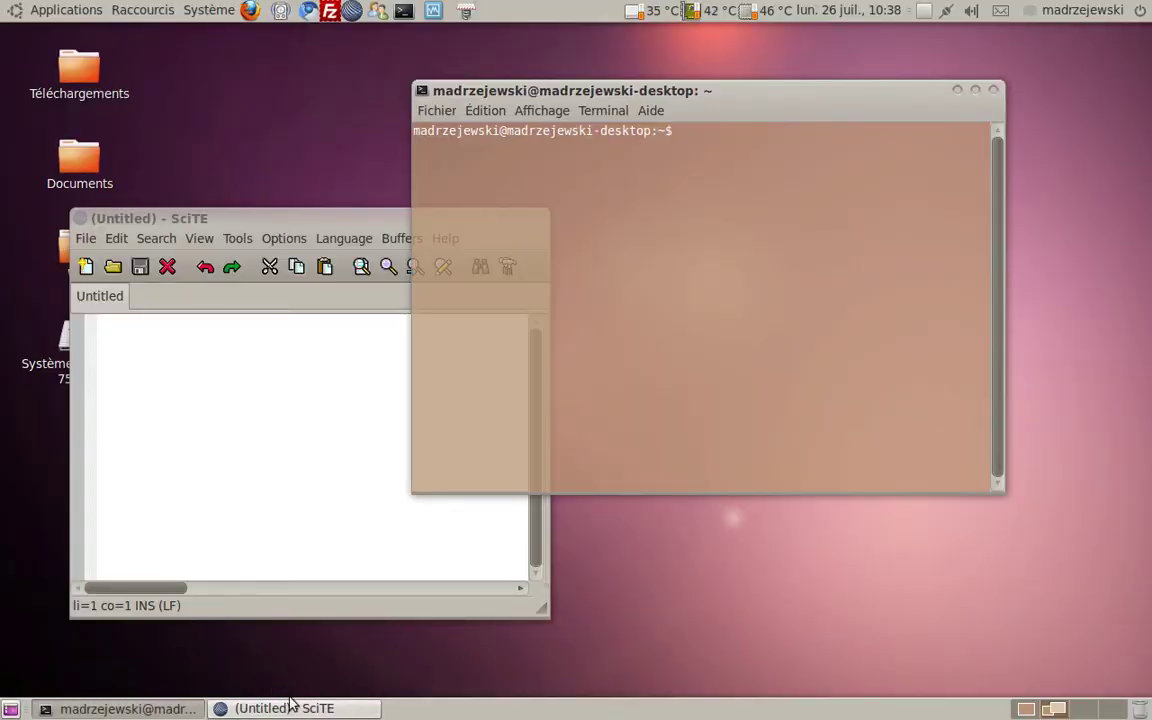
left_click(1028, 708)
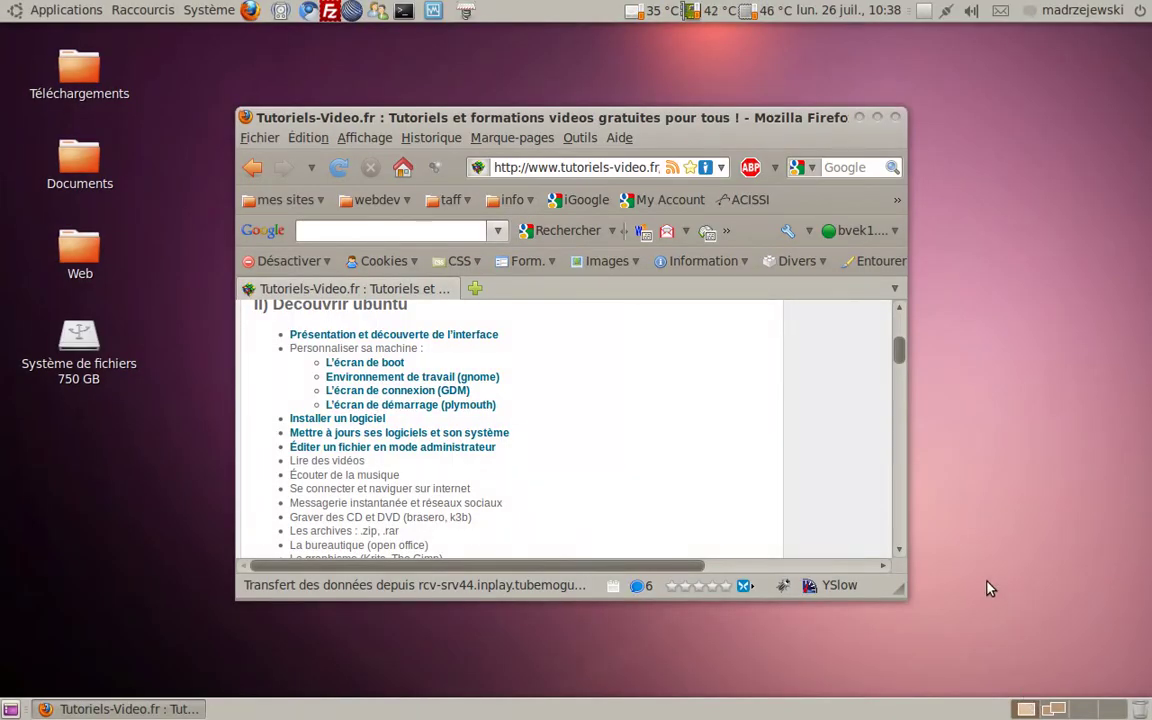
left_click(861, 118)
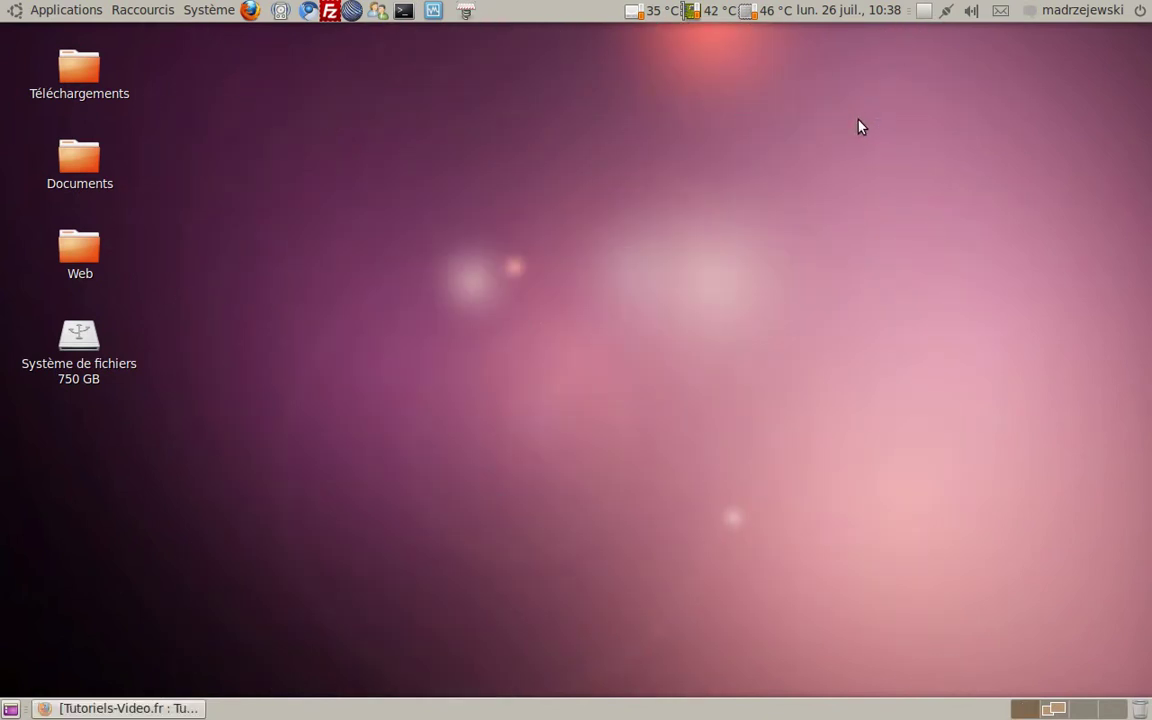
Step: Close the minimized Firefox window without restoring it
key("shift+F9")
right_click(194, 708)
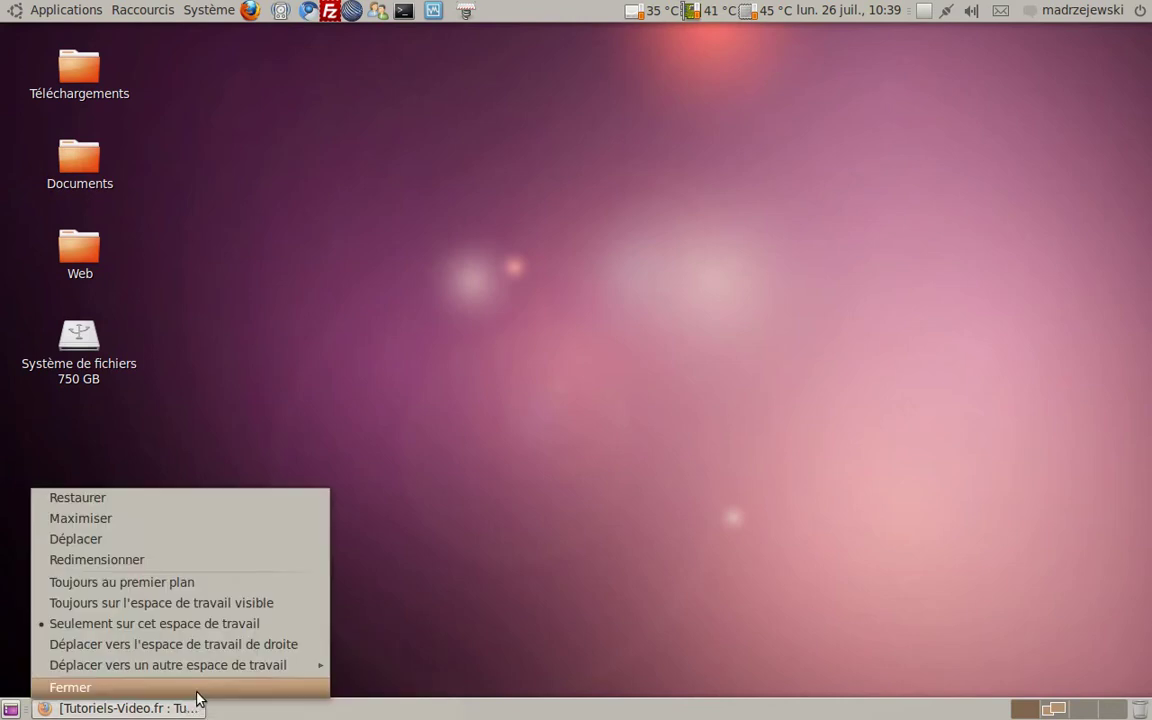
left_click(197, 690)
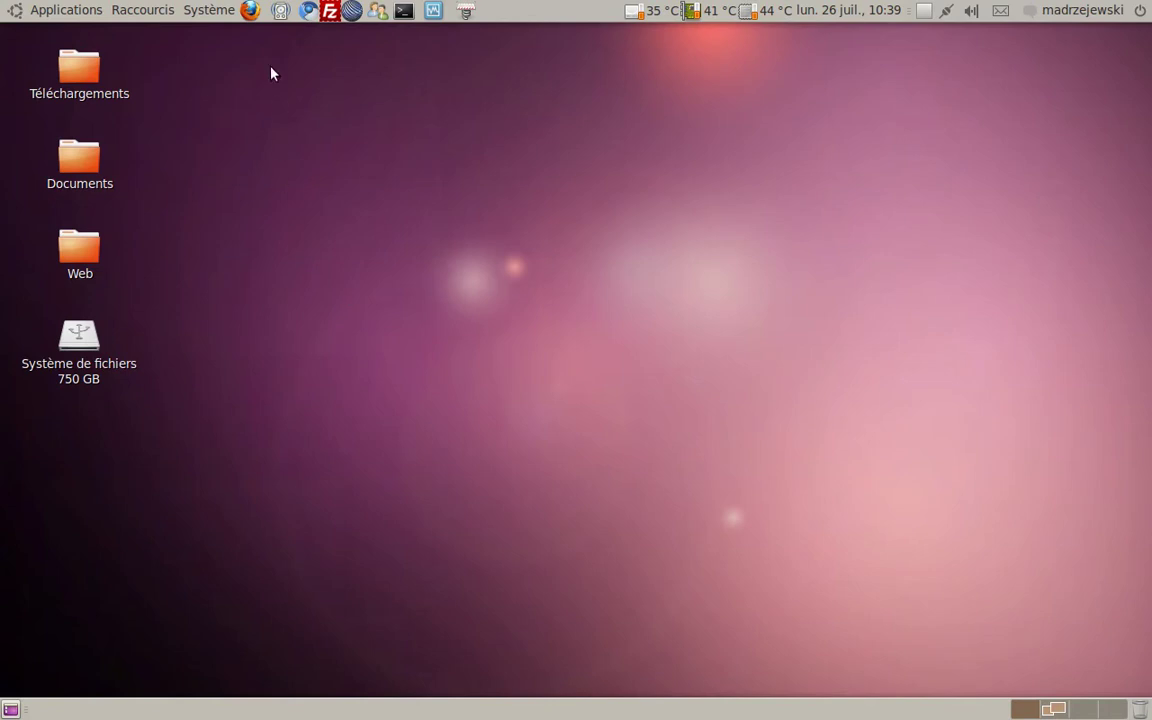
Step: Open the Synaptic package manager, entering the administrator password to authorize it
left_click(209, 10)
mouse_move(238, 68)
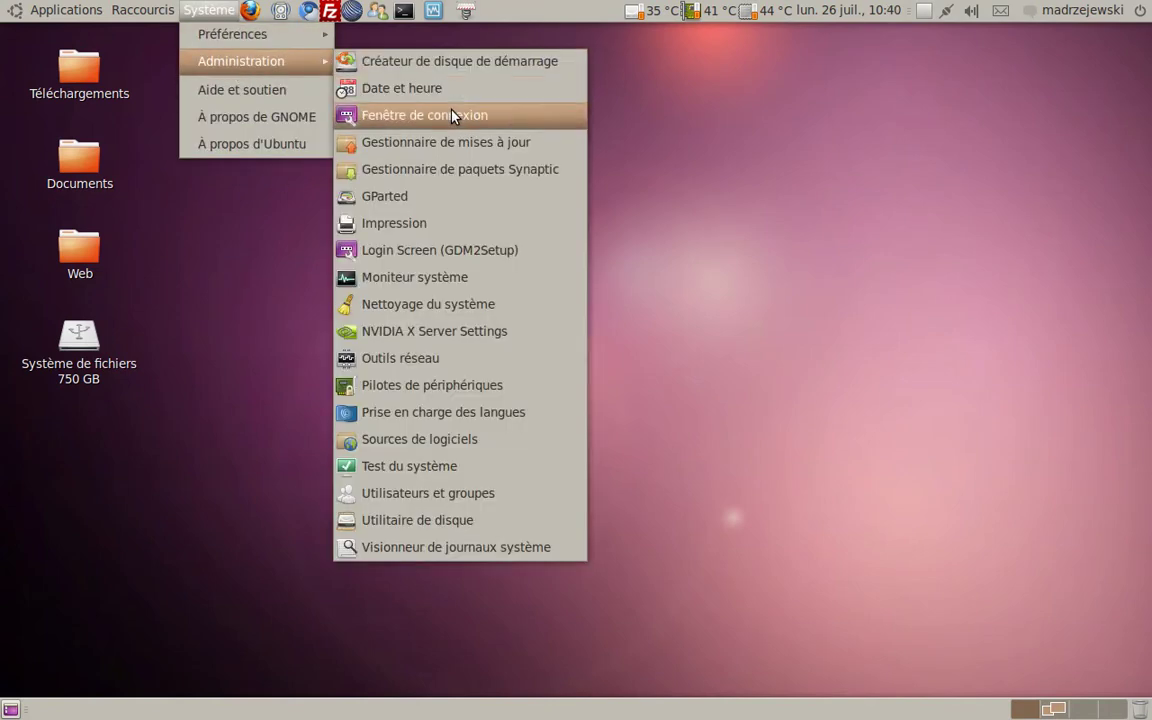
left_click(422, 177)
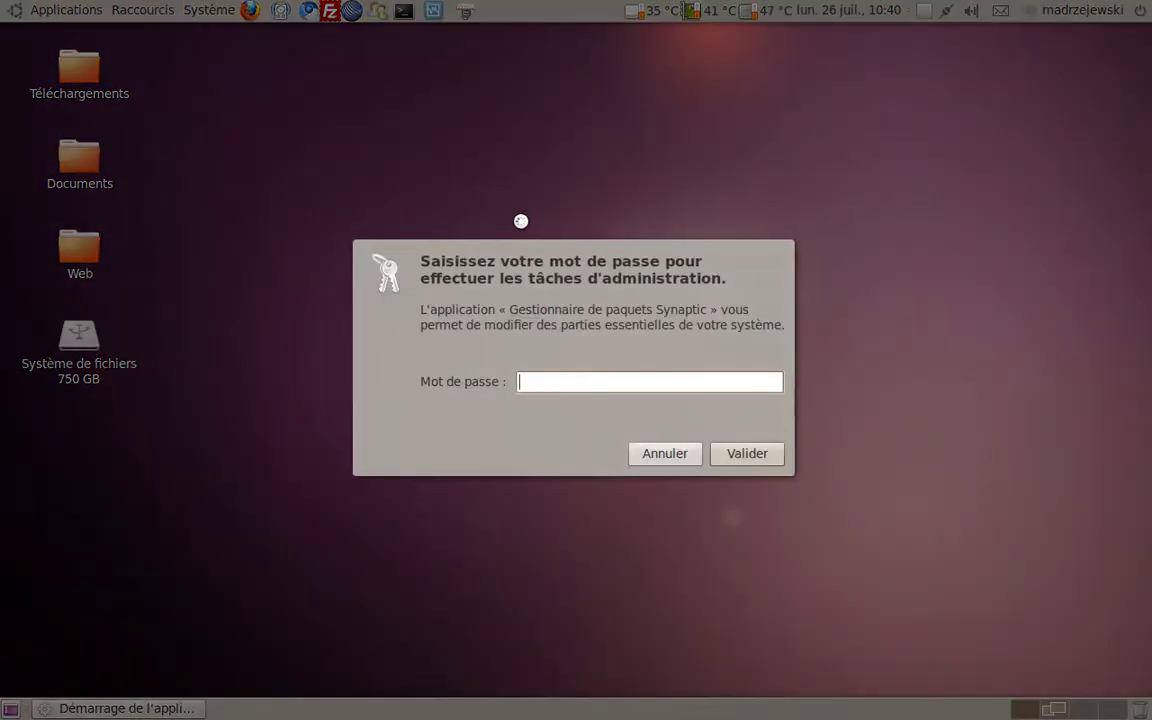
type("●●●●●●●●●●●●●")
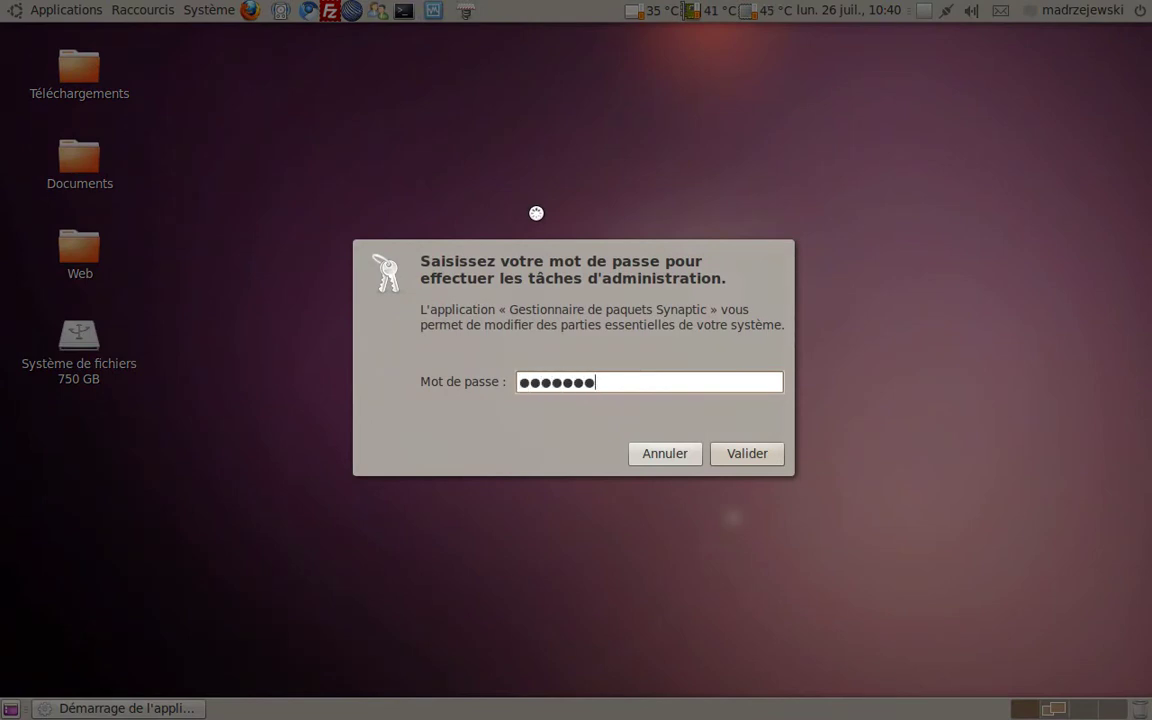
type("●●")
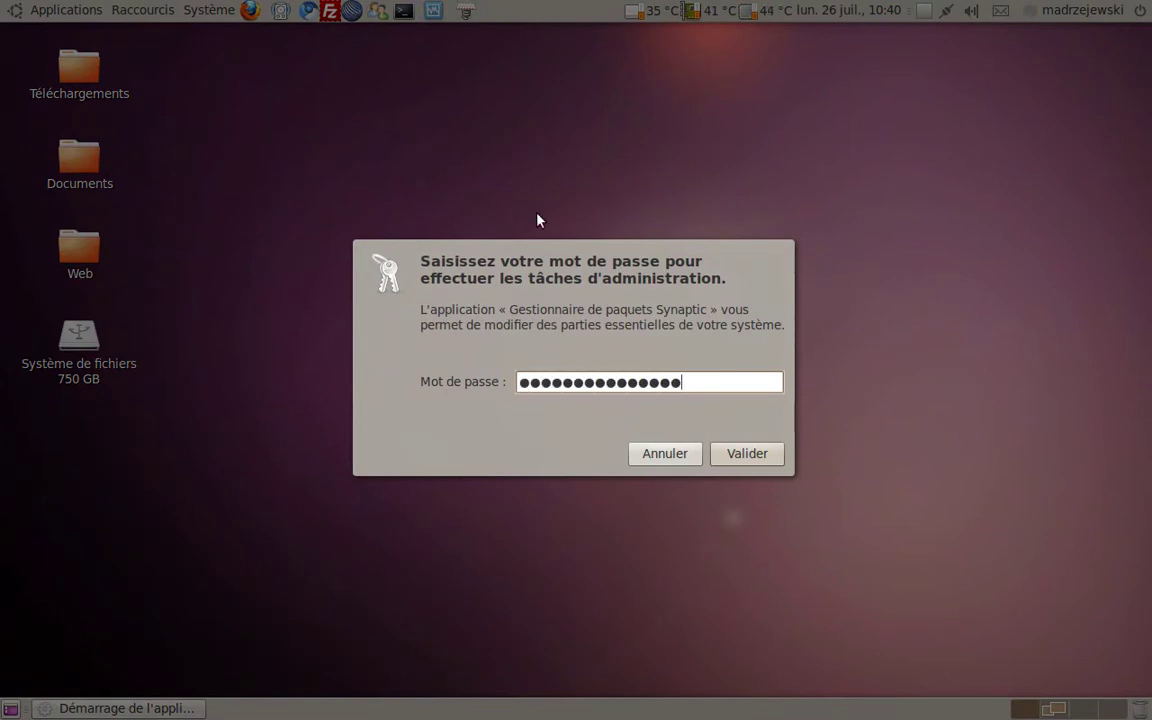
key("Return")
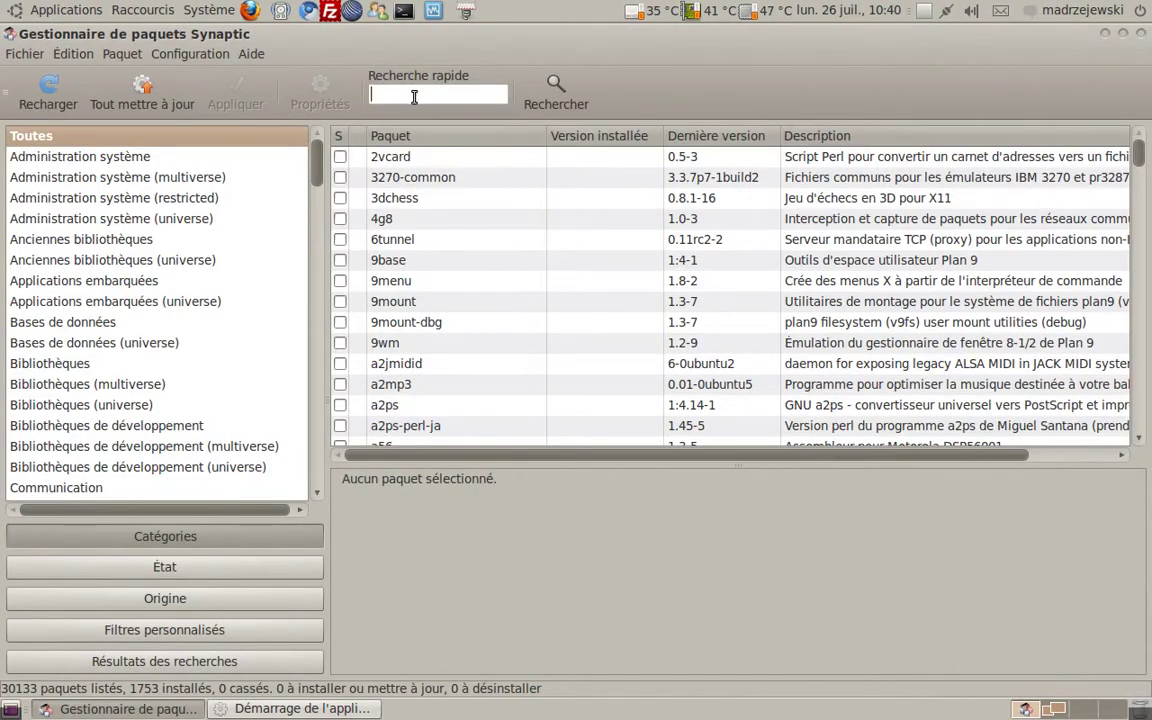
Step: Search the packages for compiz, select the compiz package and widen the package name column
type("compiz")
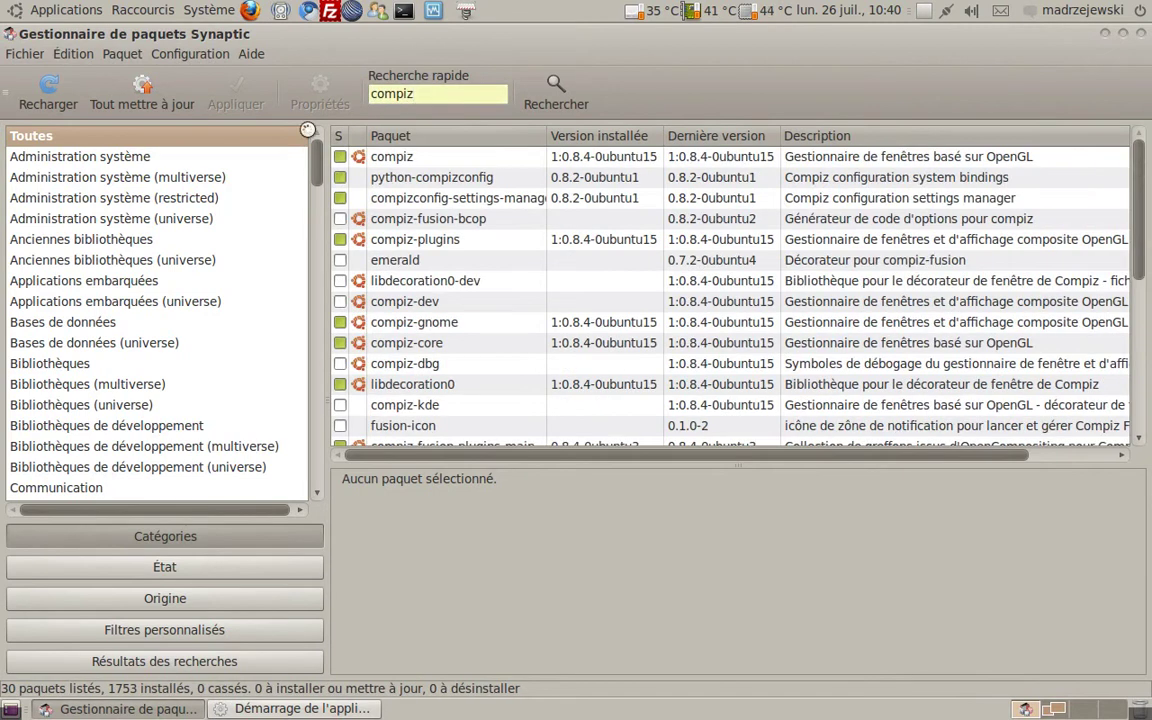
left_click(387, 160)
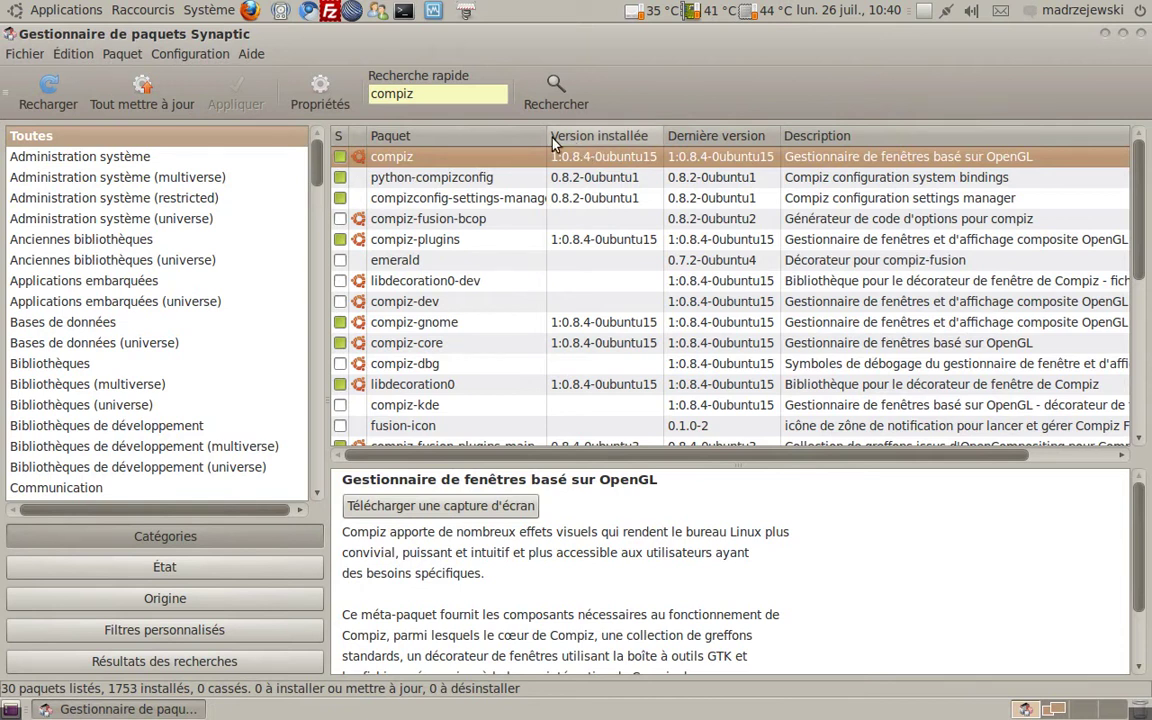
left_click_drag(547, 137, 626, 137)
Step: Examine the compizconfig-settings-manager and compiz-fusion-plugins-extra package entries and close Synaptic
left_click(415, 200)
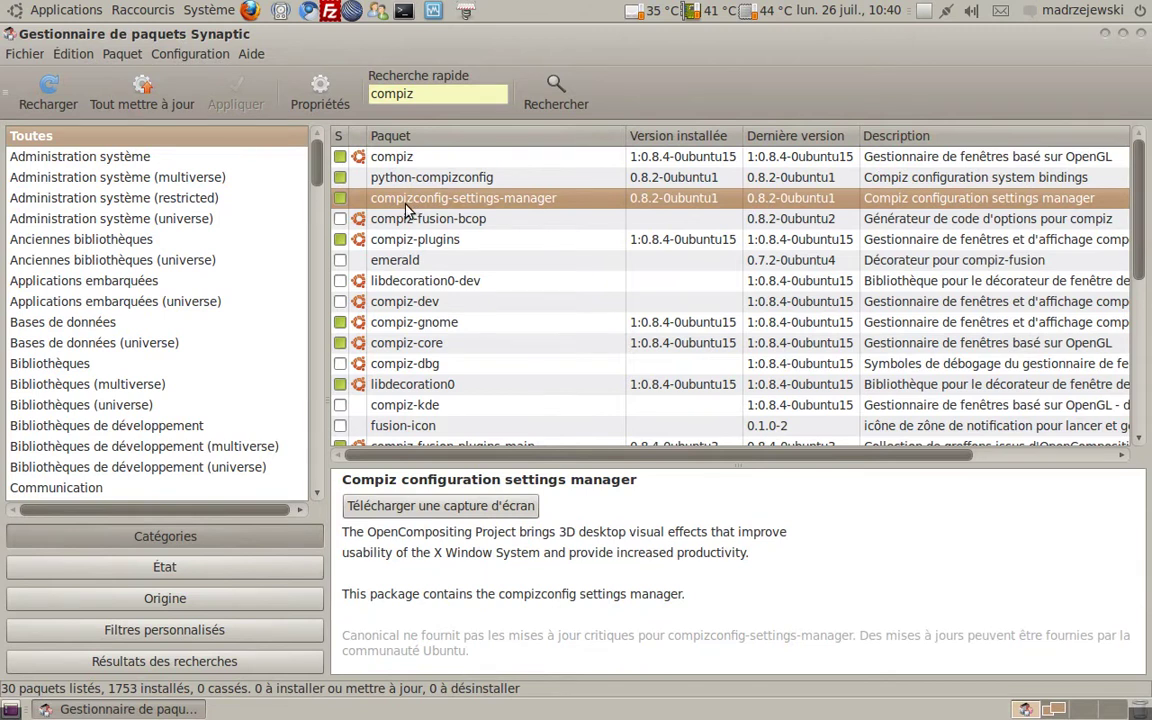
scroll(410, 225, "down", 4)
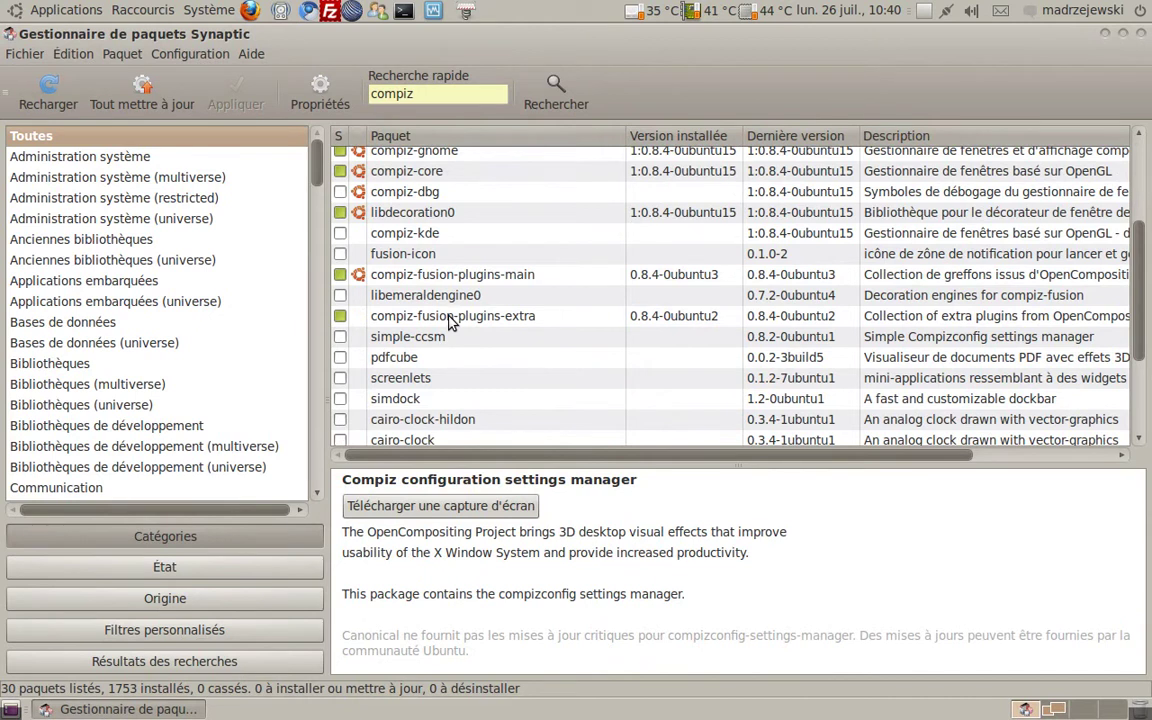
left_click(450, 318)
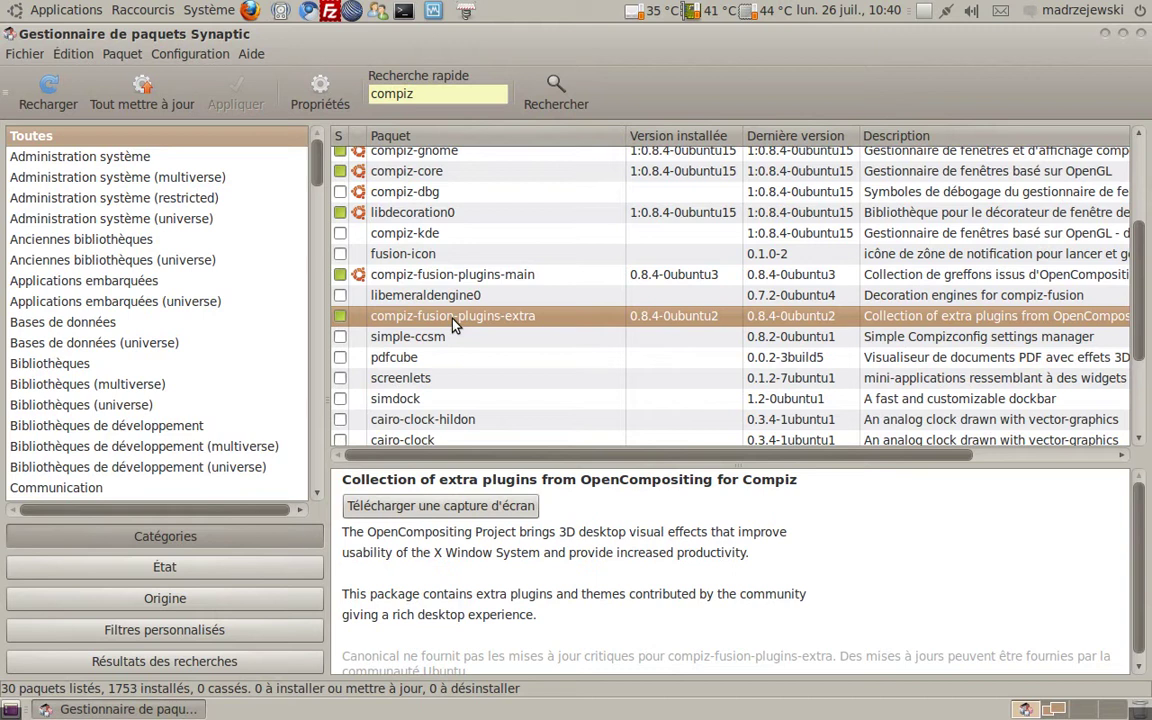
scroll(455, 318, "up", 4)
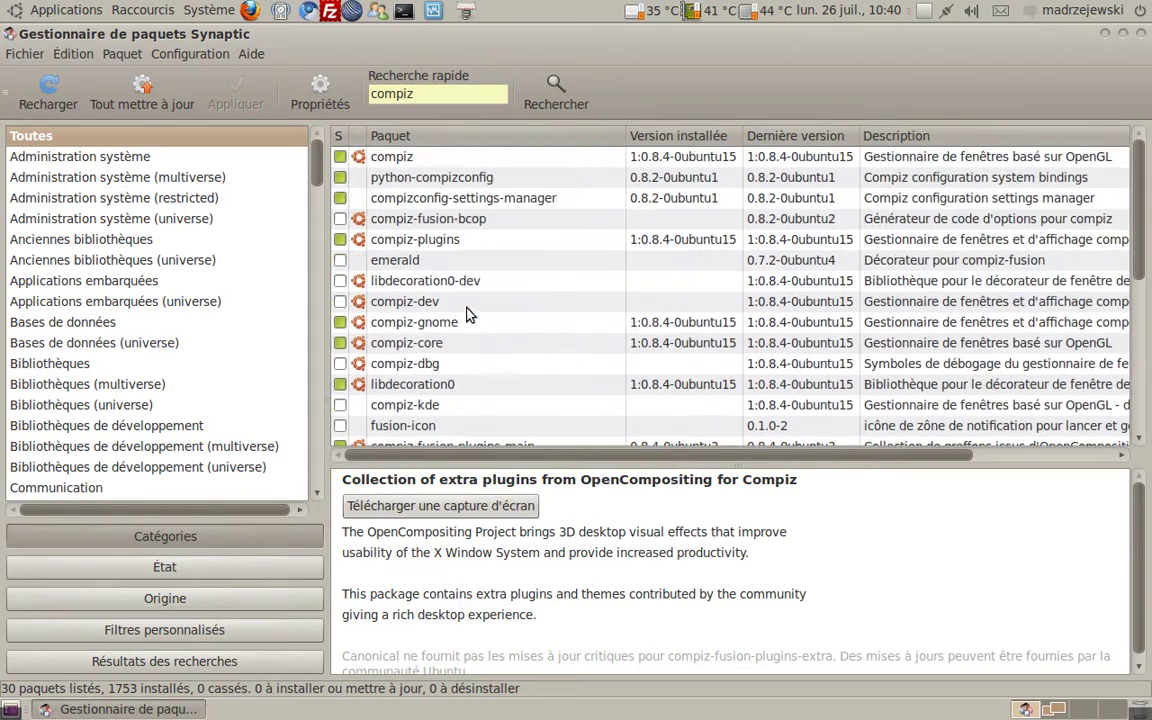
left_click(469, 200)
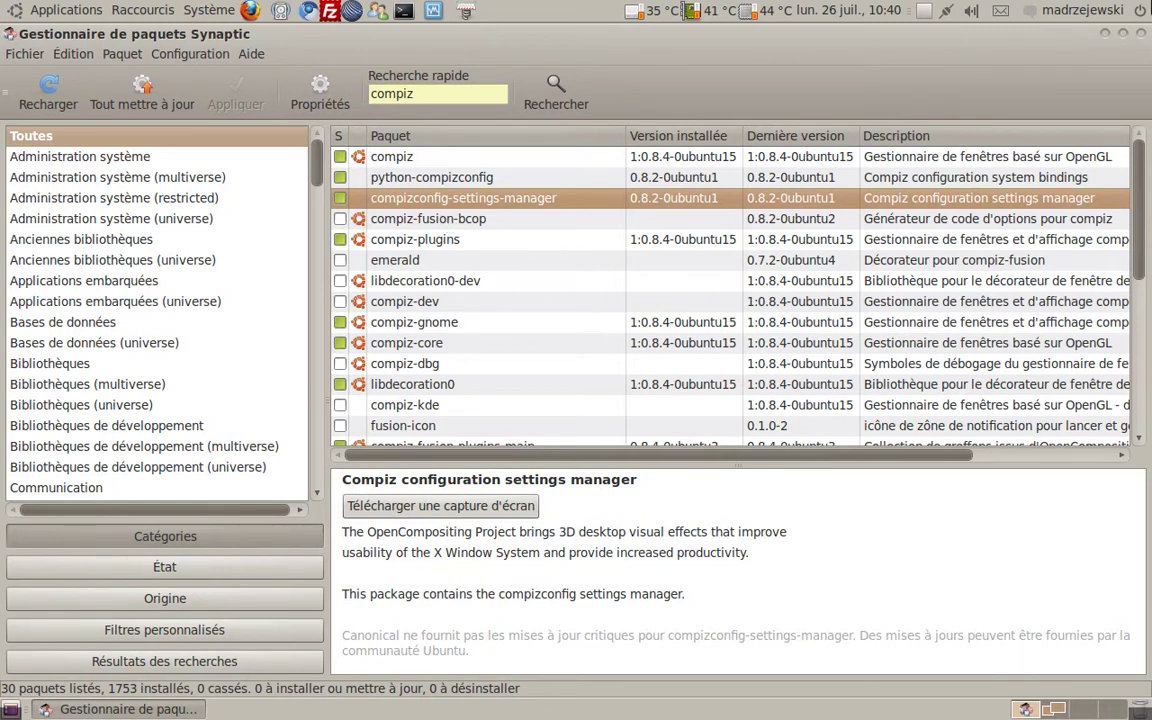
left_click(1142, 35)
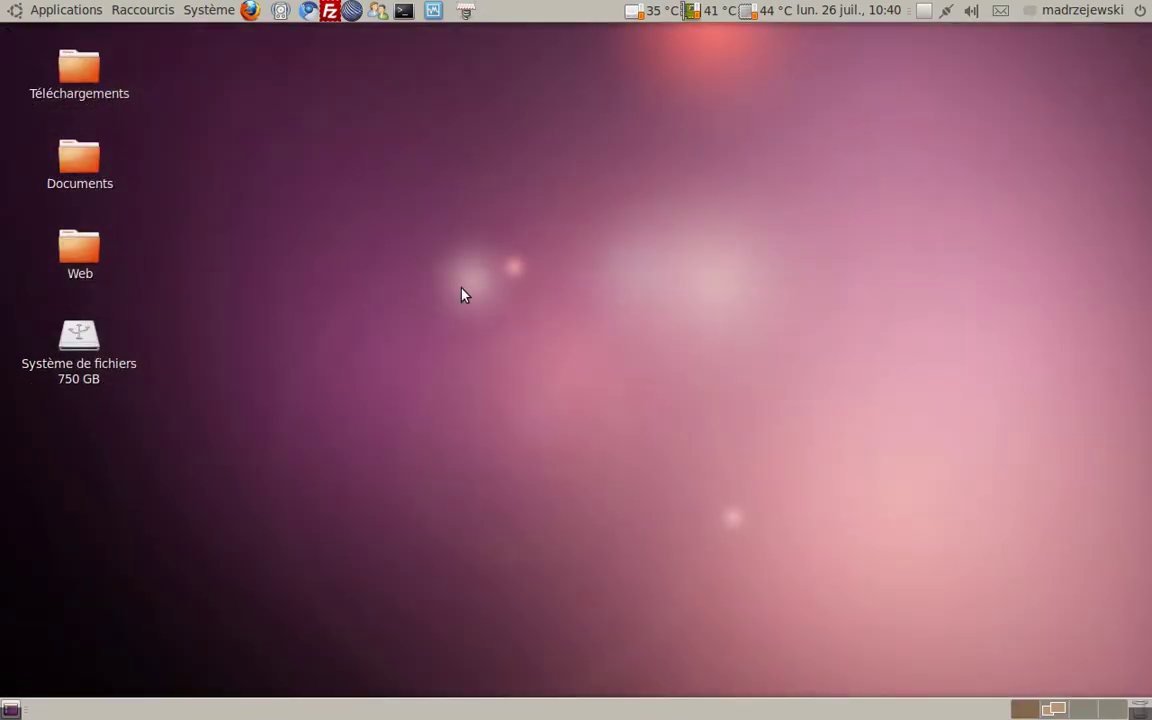
Step: Check the selected visual effects level in the desktop appearance preferences and close the dialog
left_click(180, 7)
mouse_move(218, 35)
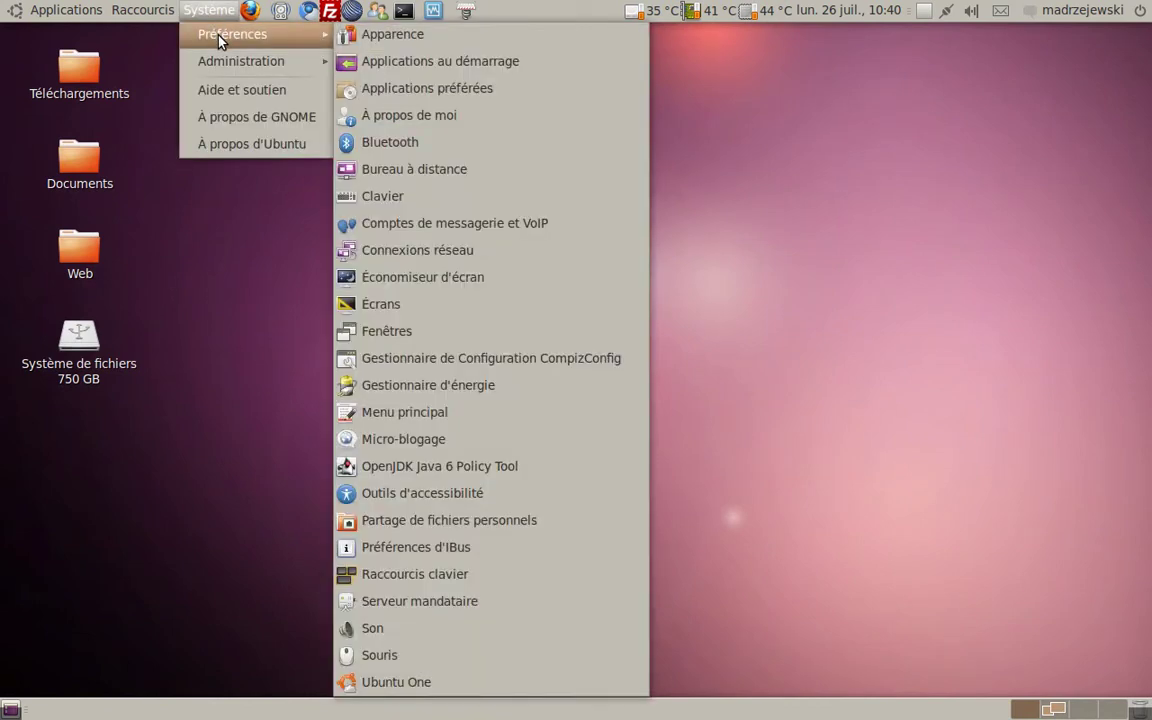
left_click(393, 36)
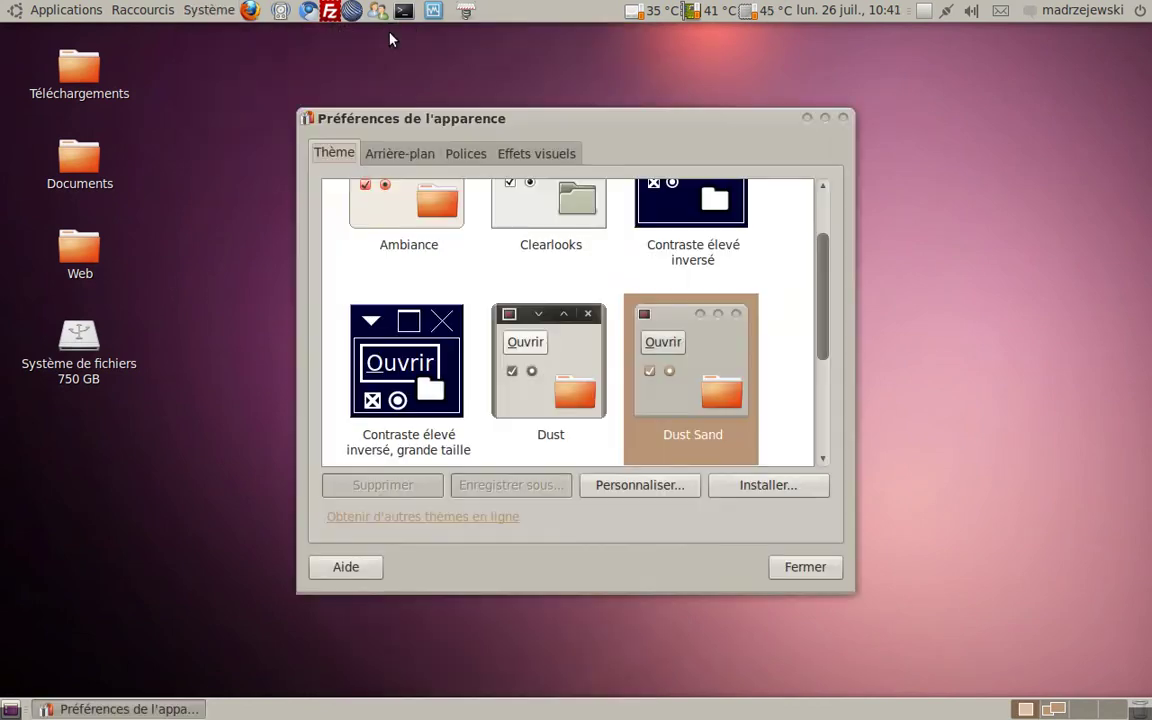
left_click(530, 151)
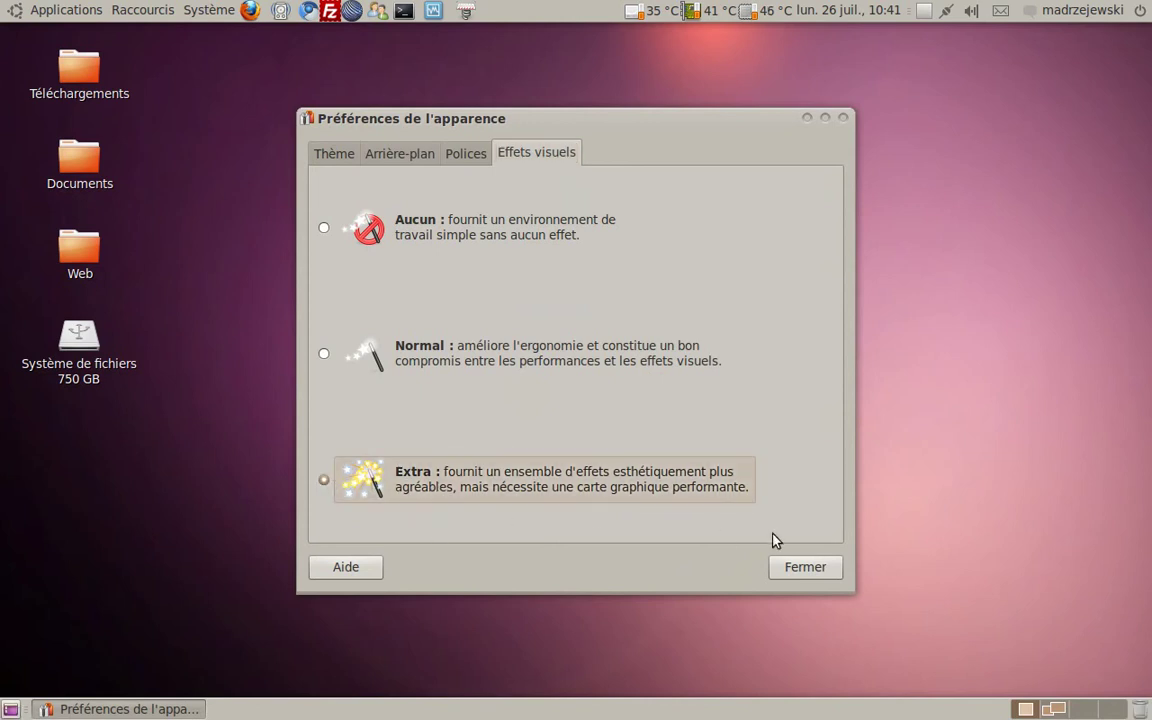
left_click(828, 567)
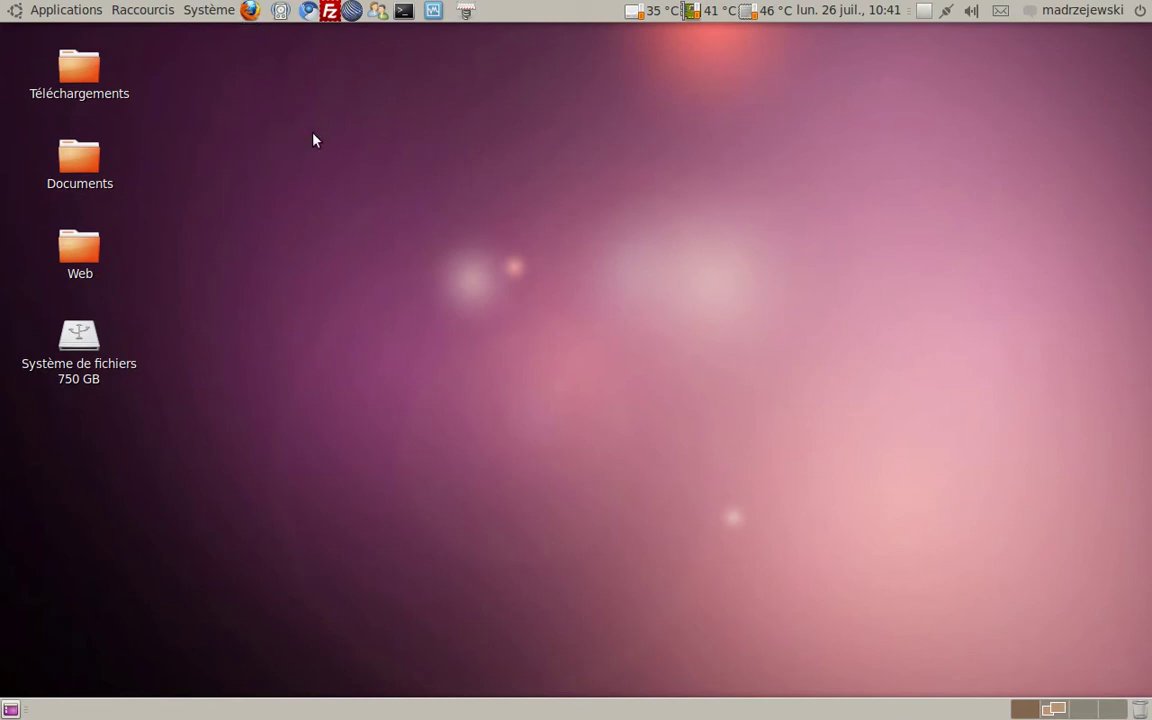
Step: Open the CompizConfig settings manager from the system preferences and maximize its window
left_click(219, 14)
mouse_move(232, 36)
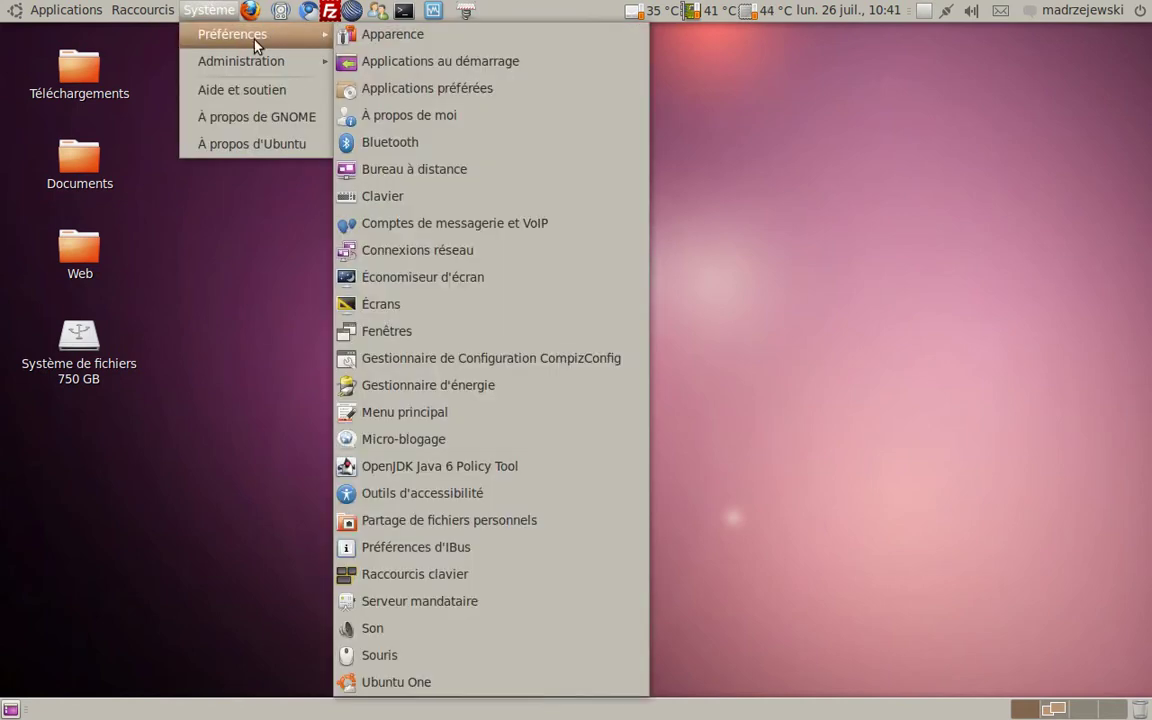
left_click(569, 359)
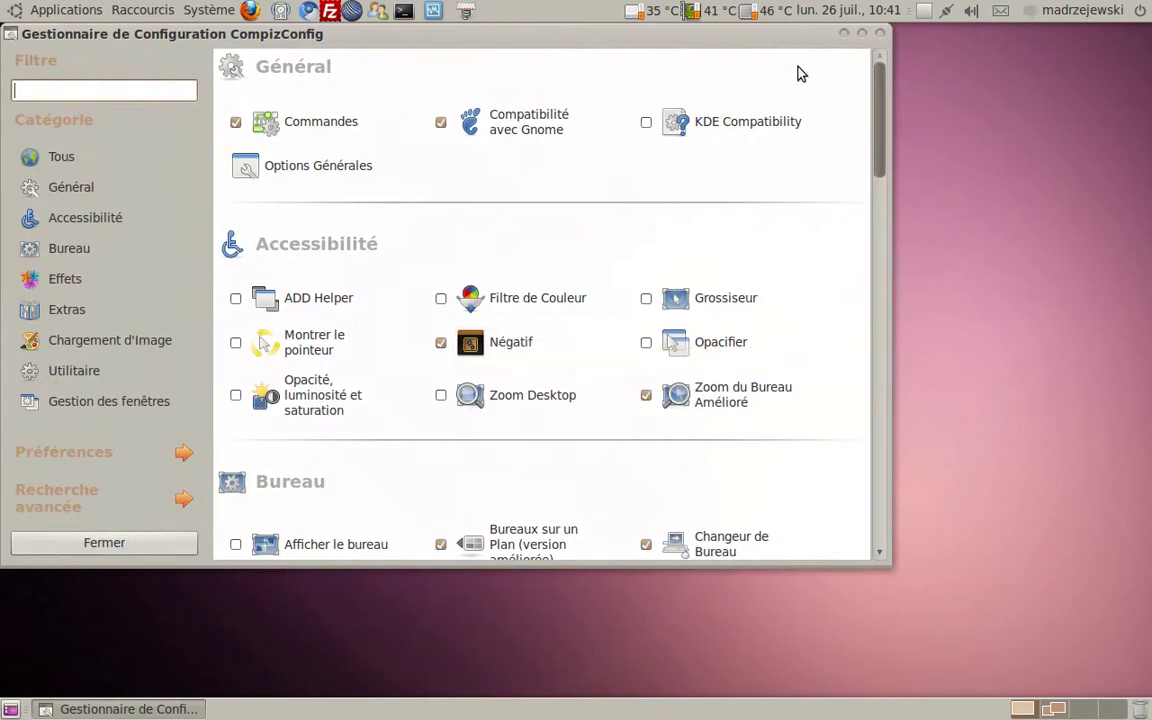
left_click(862, 33)
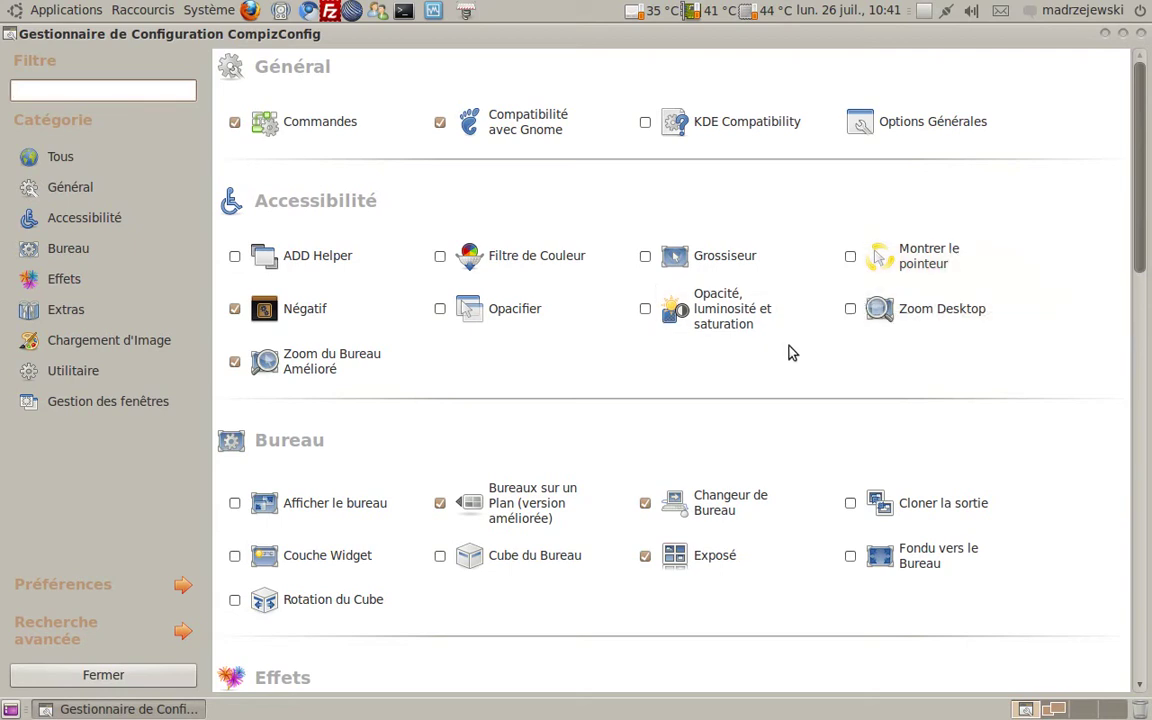
Step: Enable the Montrer le pointeur plugin and test its pointer highlighting effect on the desktop
left_click(880, 256)
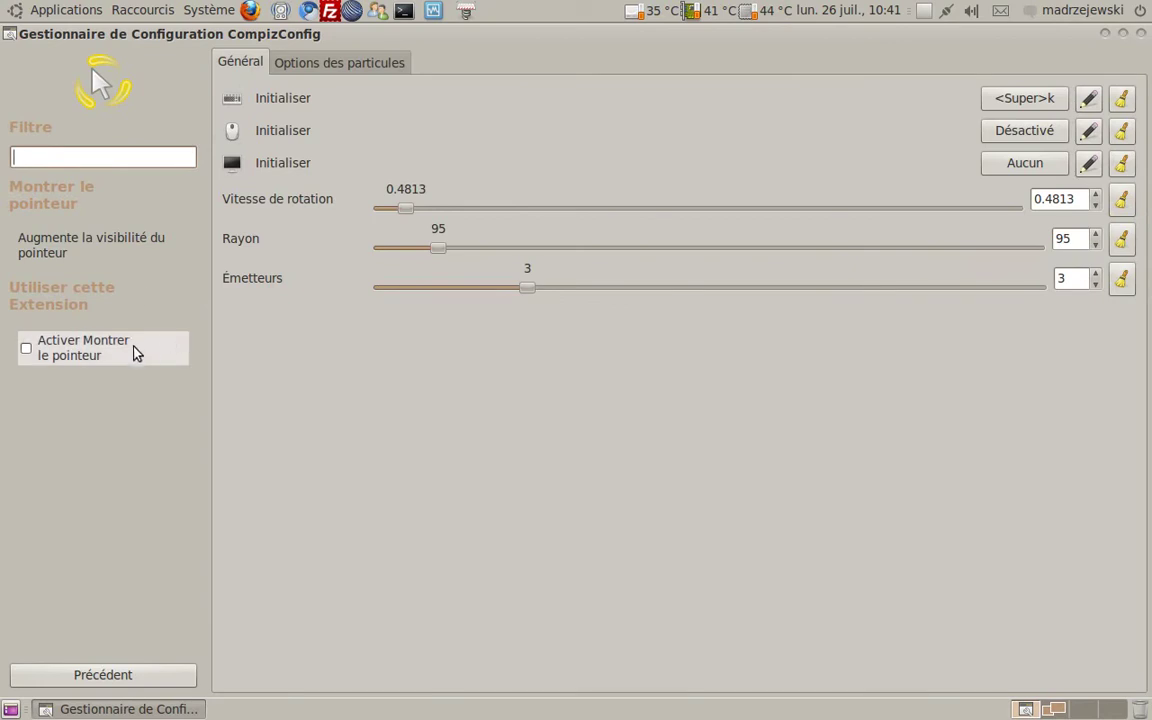
left_click(26, 352)
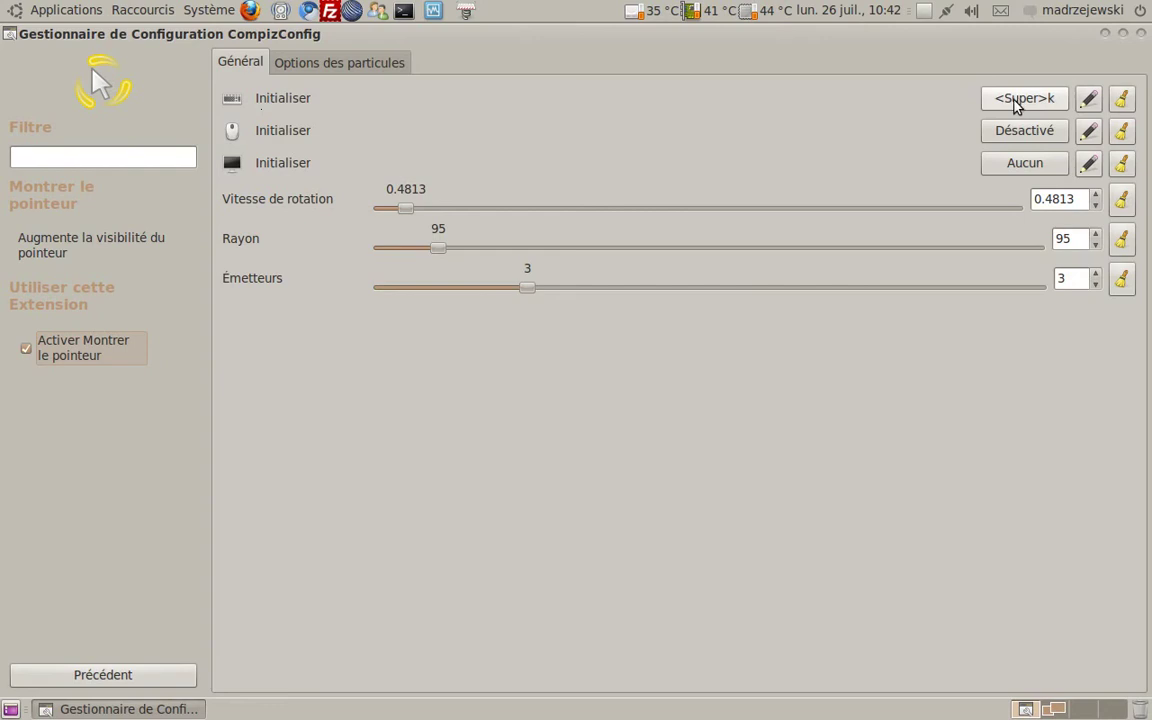
key("super+k")
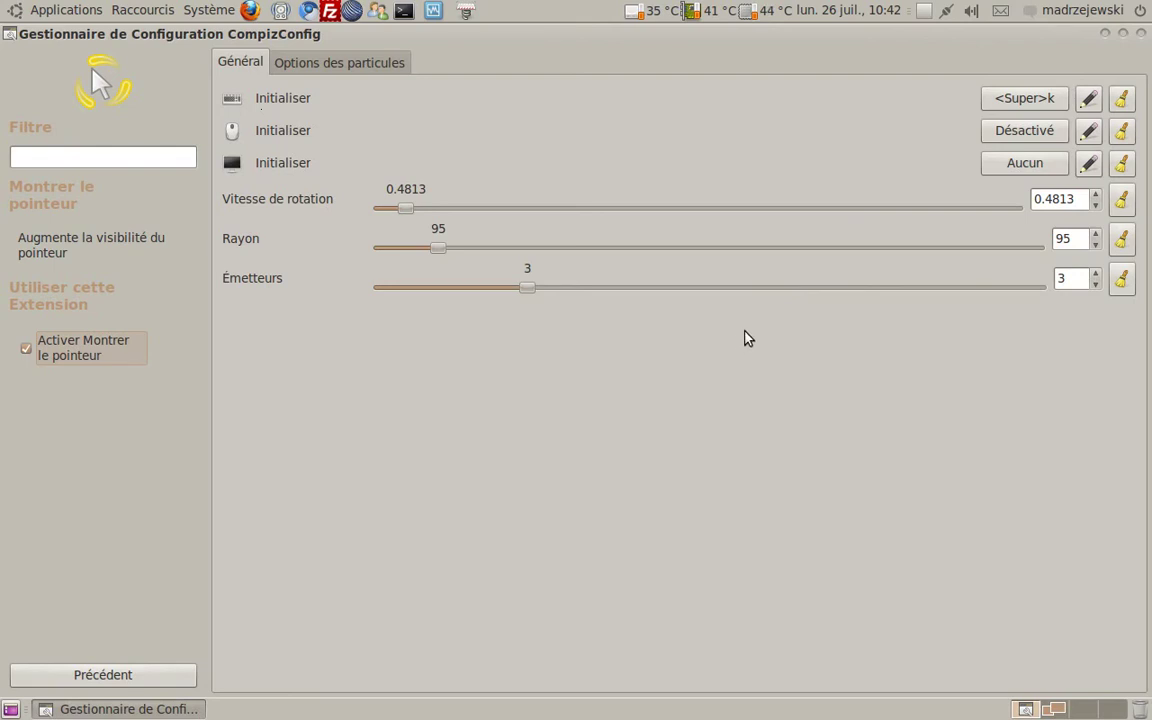
key("super+k")
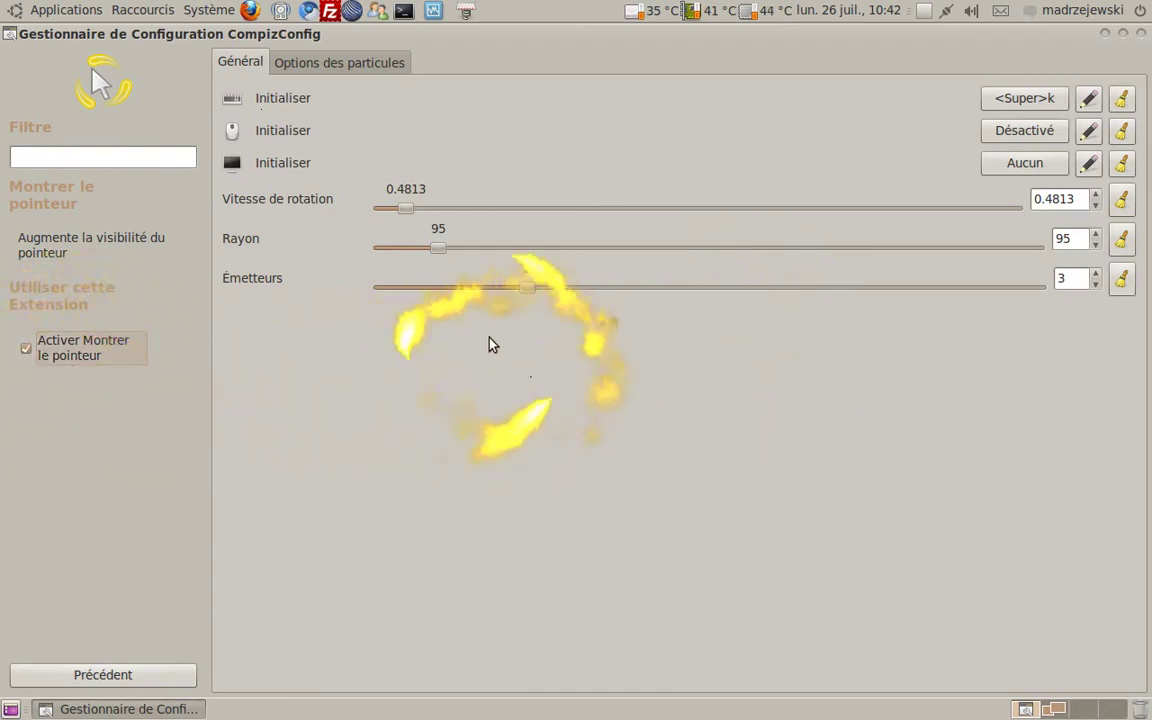
Step: Try several rotation speeds for the pointer effect, including about 1.29 and 0.81, and reset the speed to its default
left_click_drag(419, 213, 463, 218)
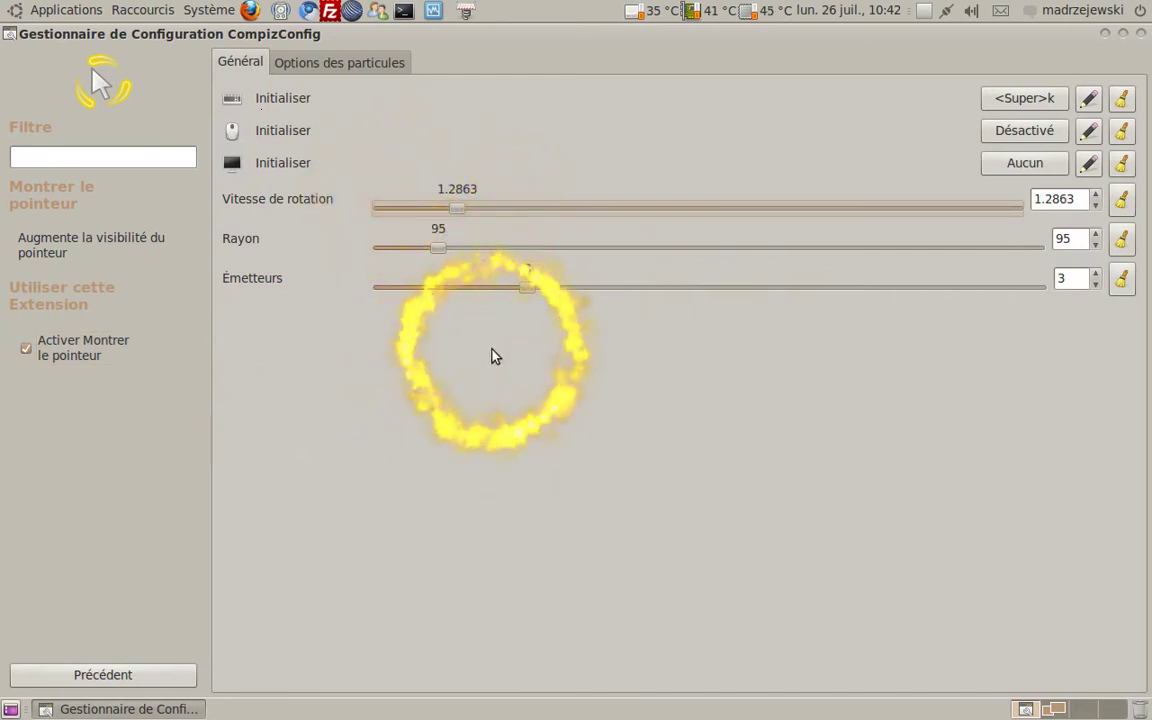
left_click_drag(463, 214, 406, 218)
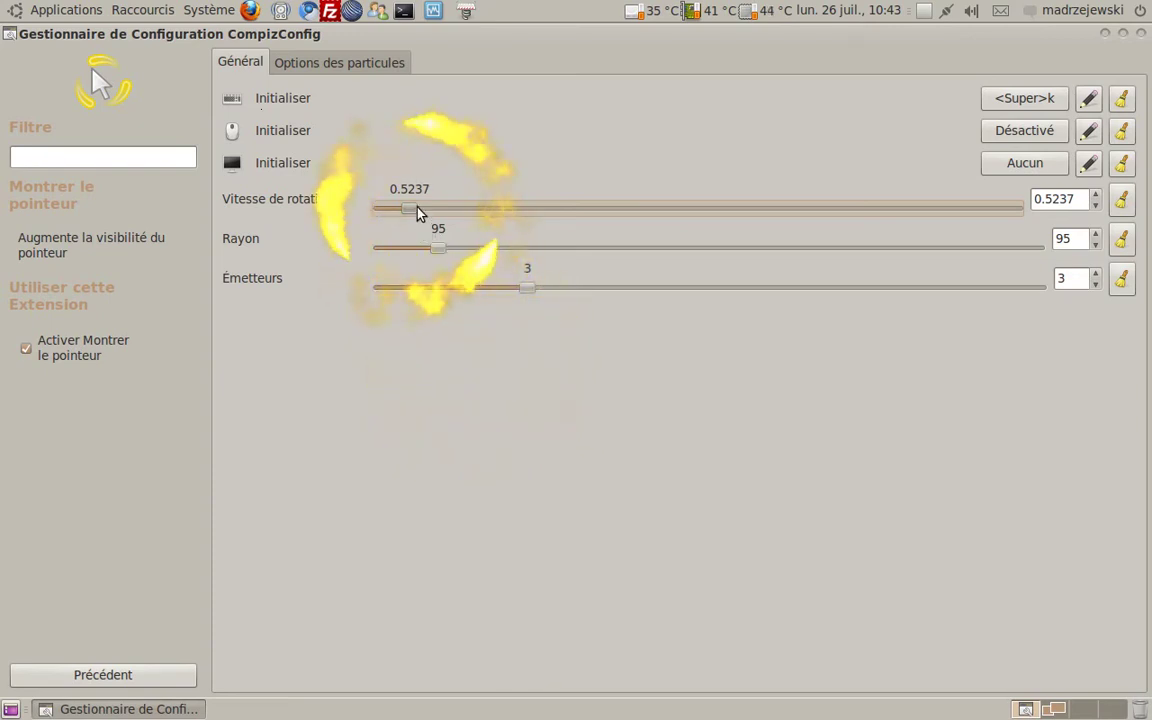
left_click_drag(415, 209, 436, 209)
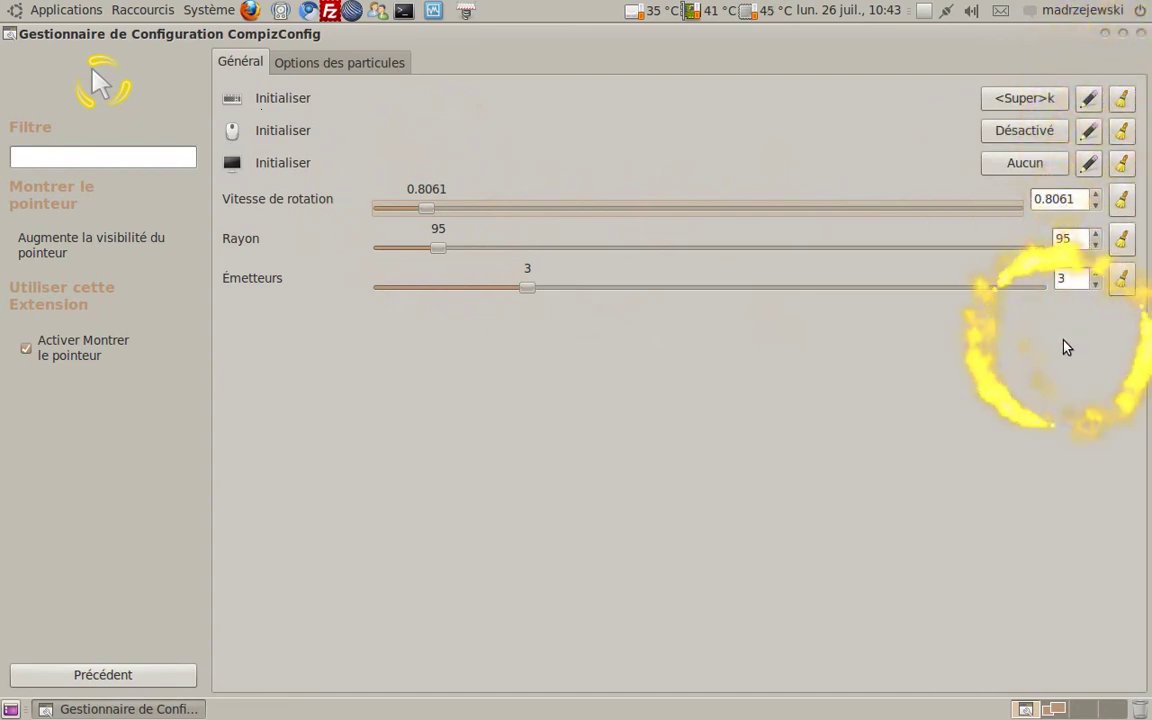
left_click(1123, 201)
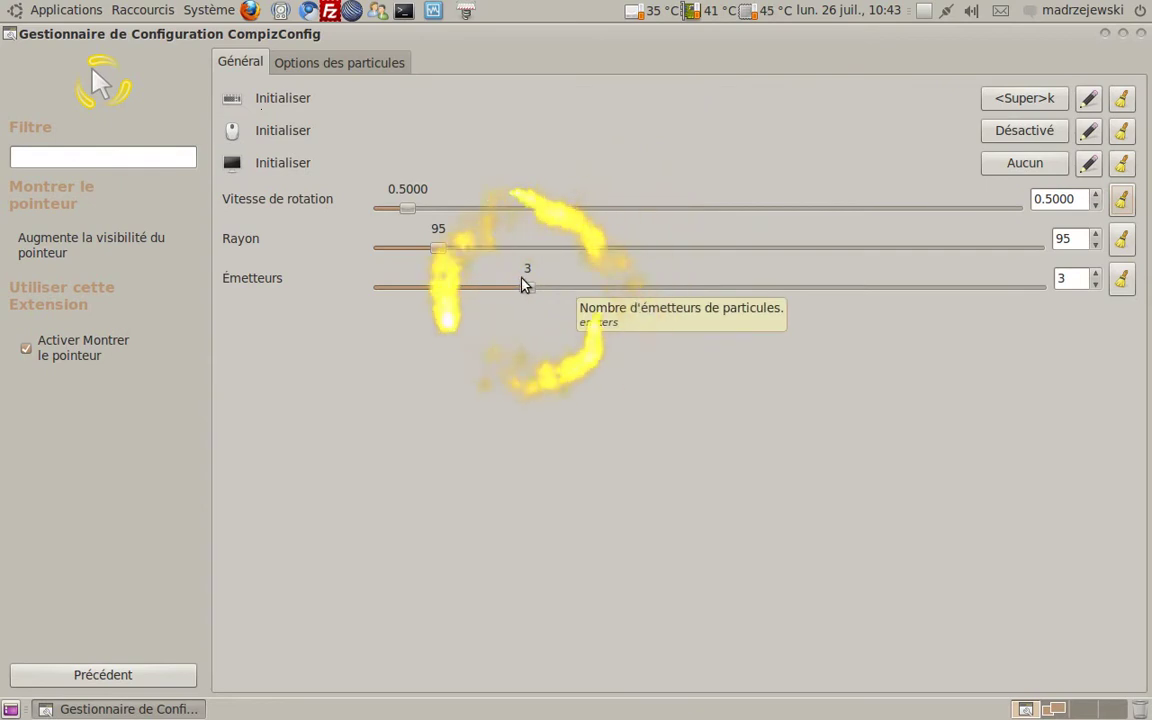
Step: Set the pointer effect's particle colour to red #E61642 and return to the plugin list
left_click(300, 60)
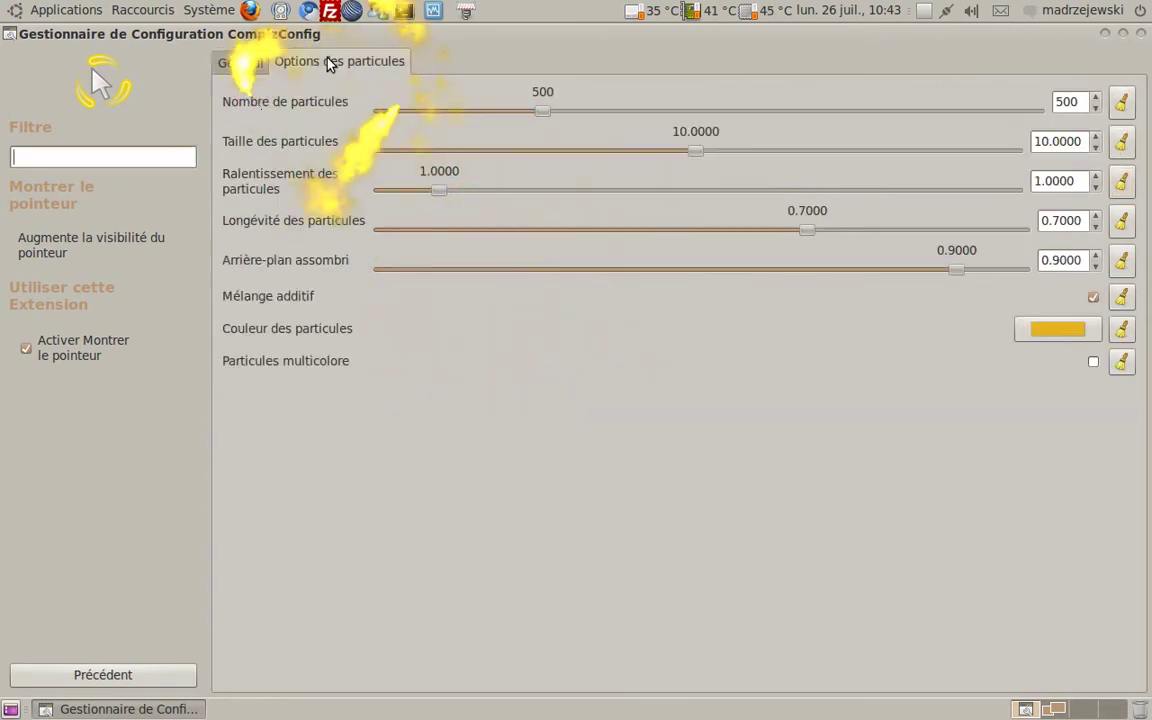
left_click(245, 62)
left_click(330, 64)
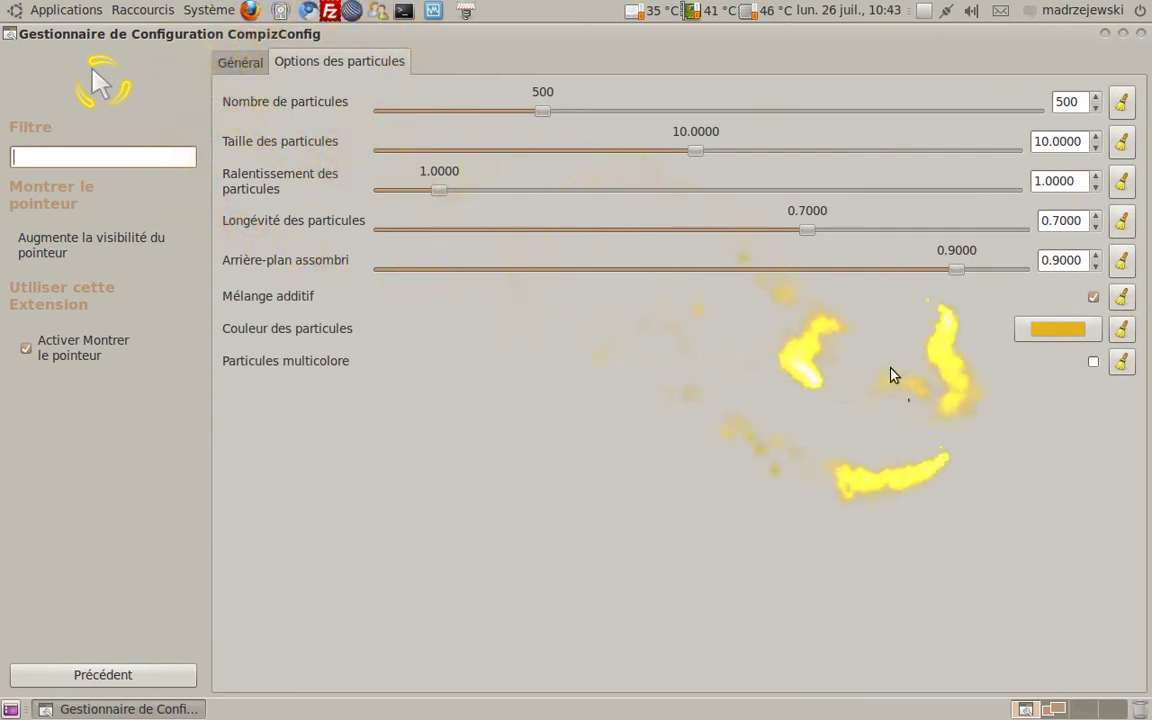
left_click(1052, 328)
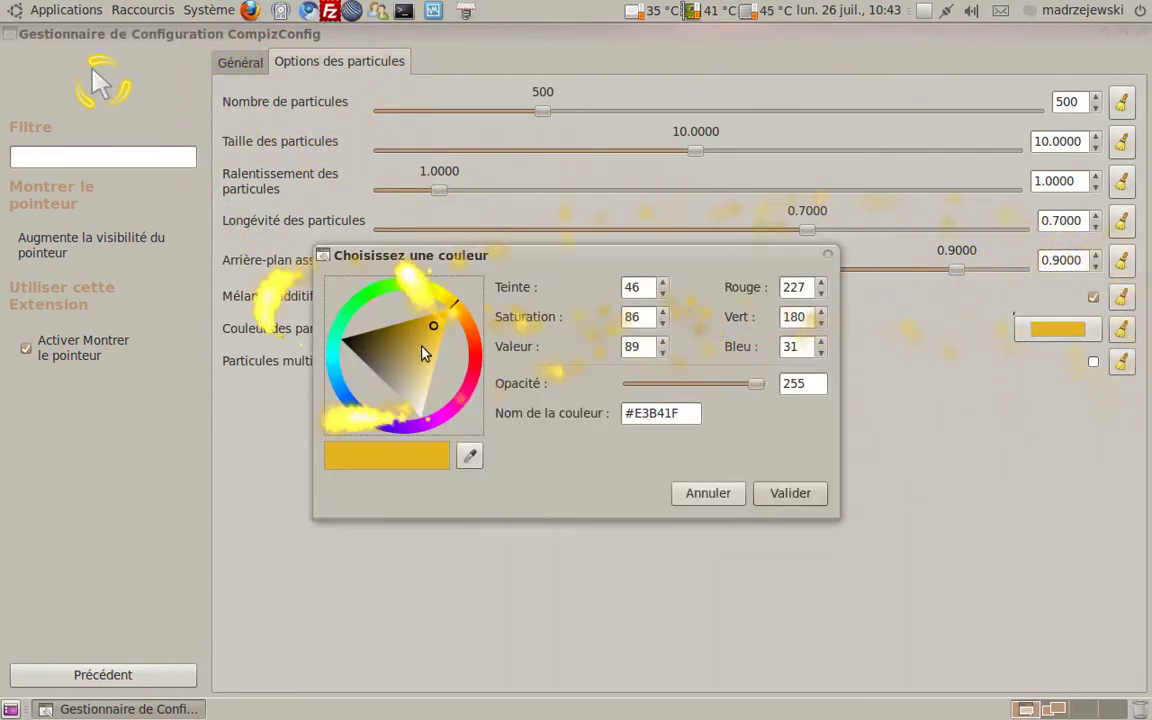
left_click(484, 372)
left_click(450, 365)
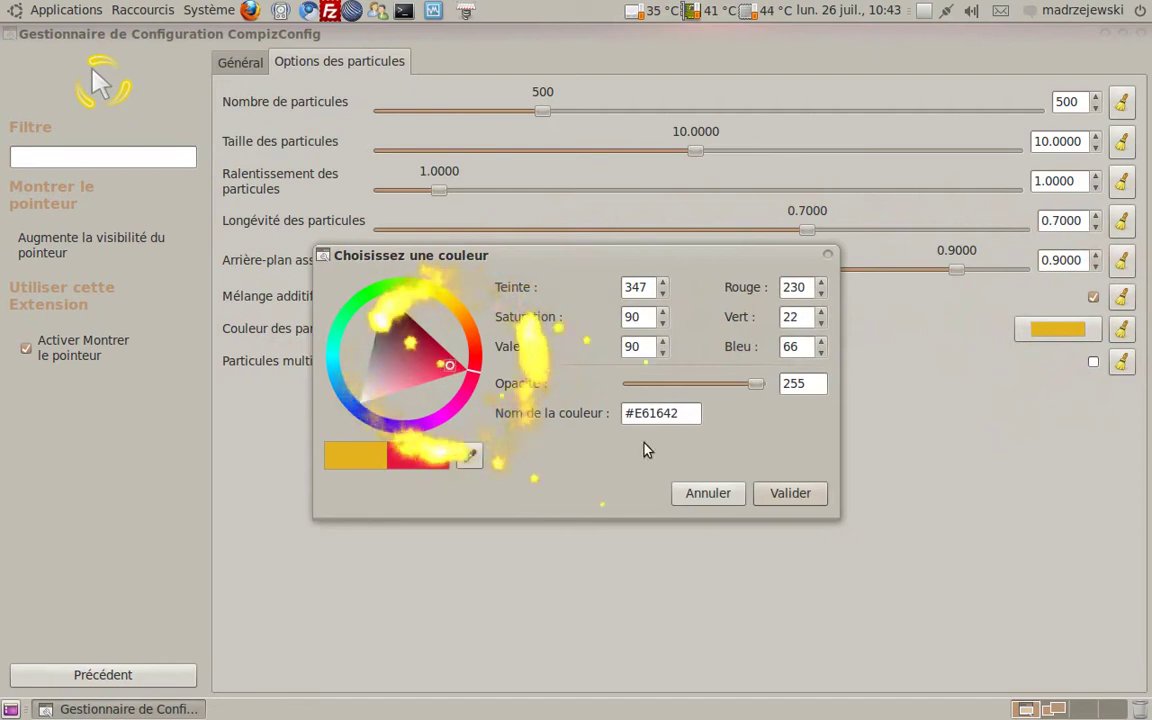
left_click(790, 494)
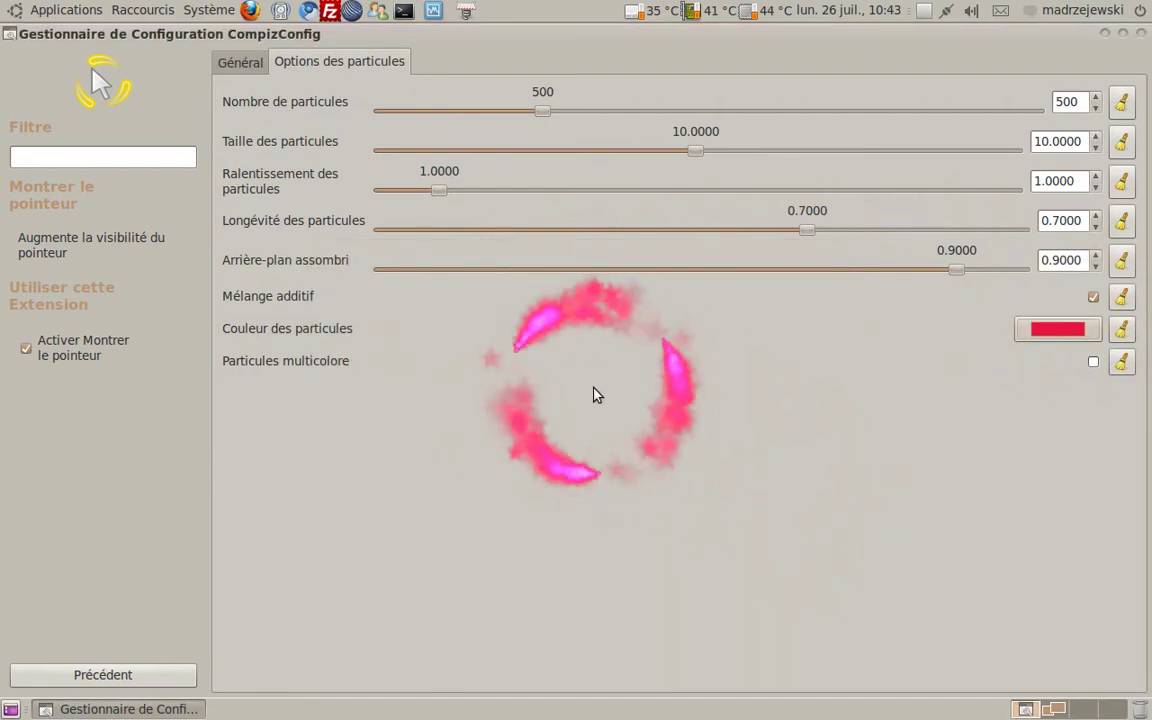
left_click(251, 66)
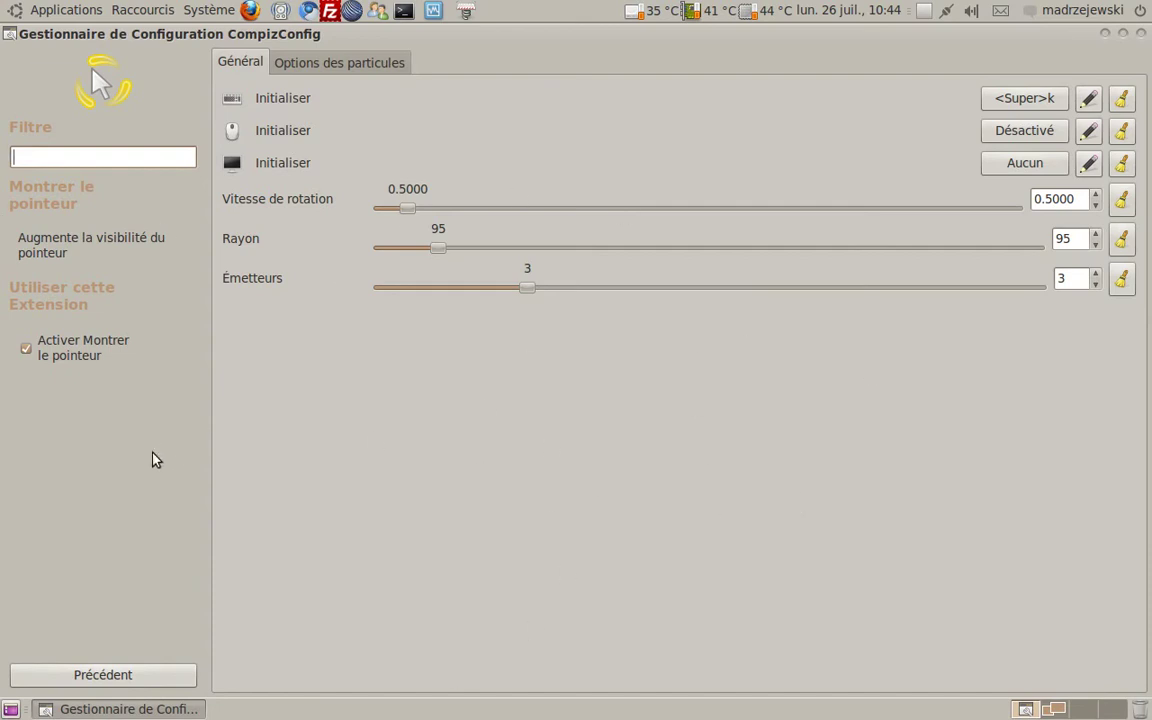
left_click(142, 674)
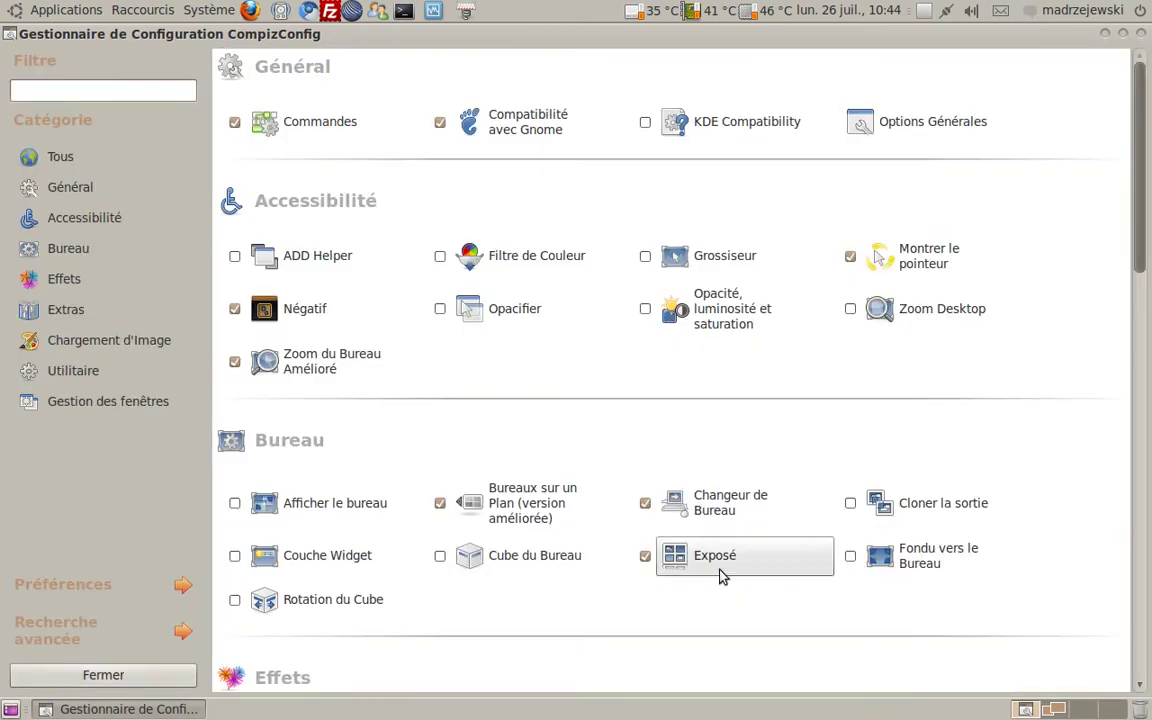
Step: Test the Négatif plugin by toggling inverted colours for the window and the whole screen, and return to the plugin list
left_click(305, 326)
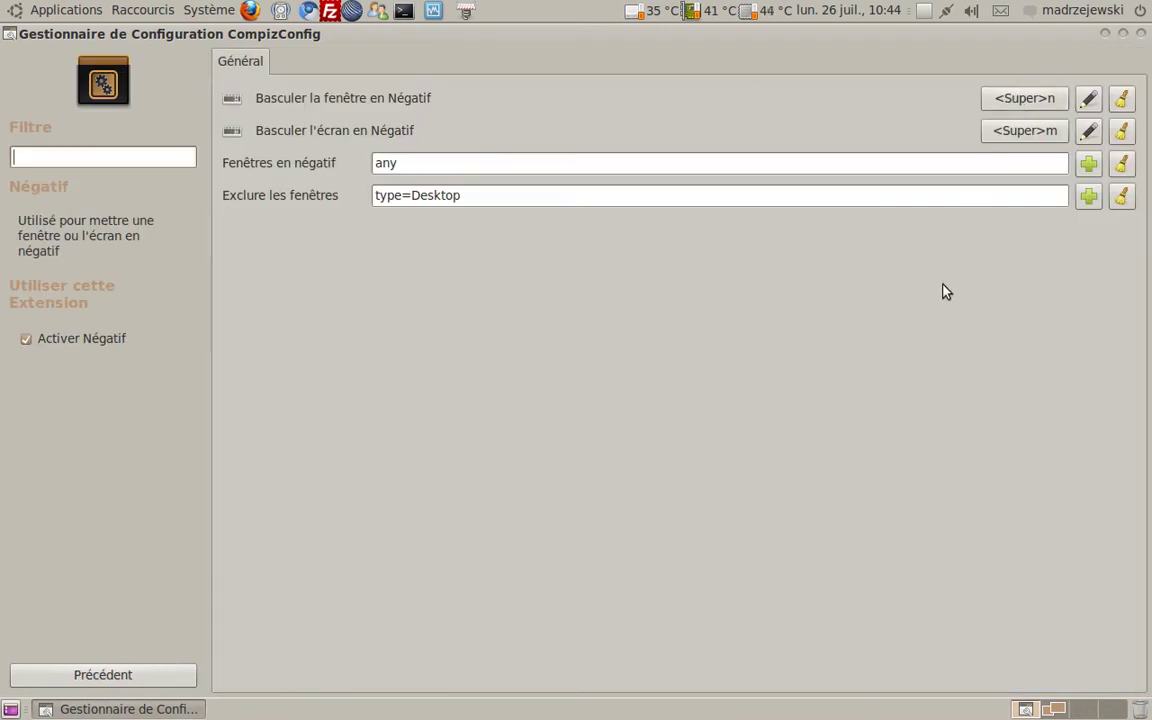
key("super+n")
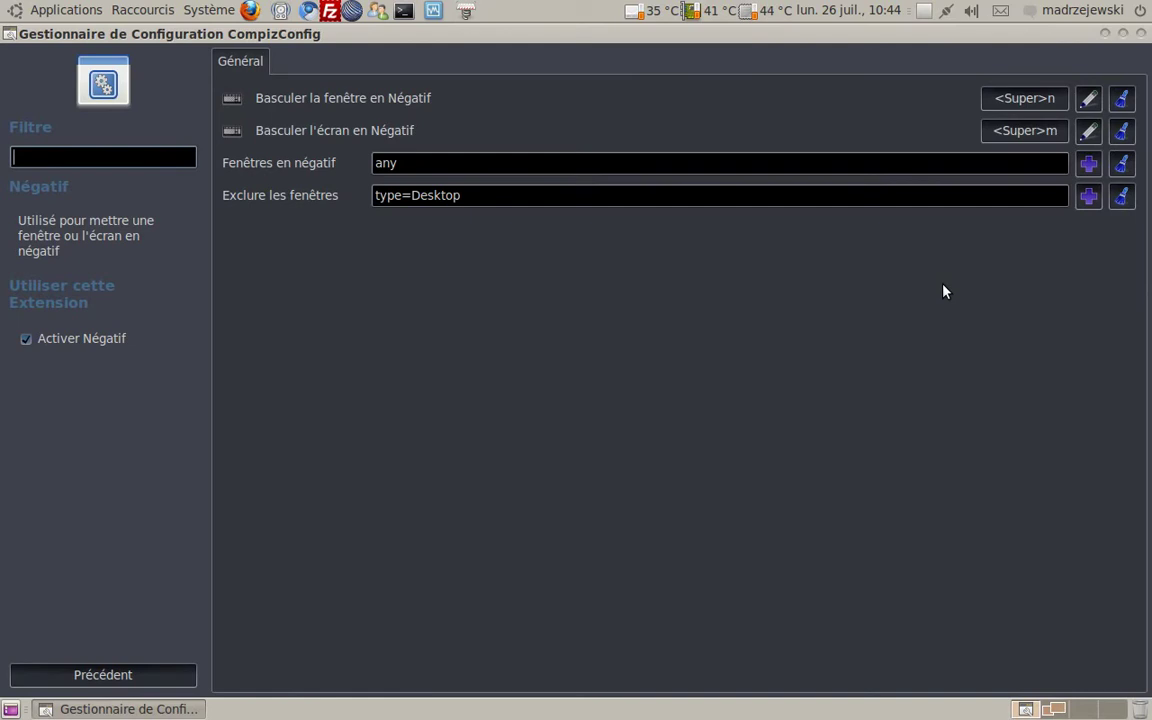
key("super+n")
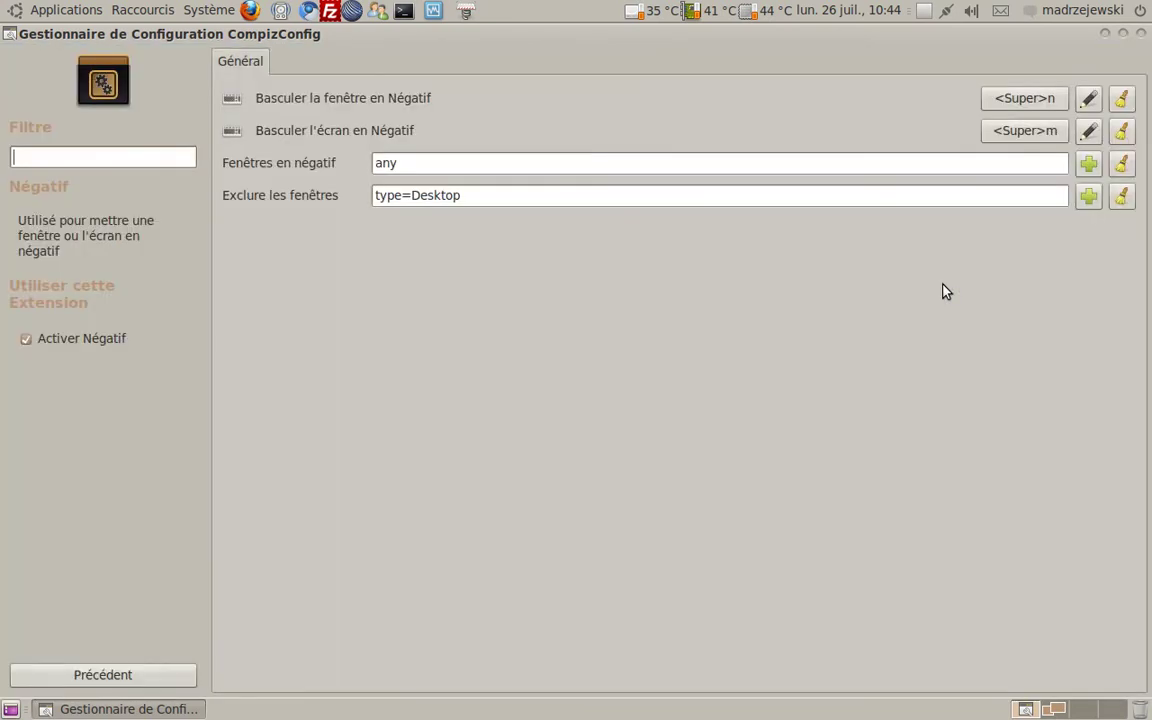
key("super+m")
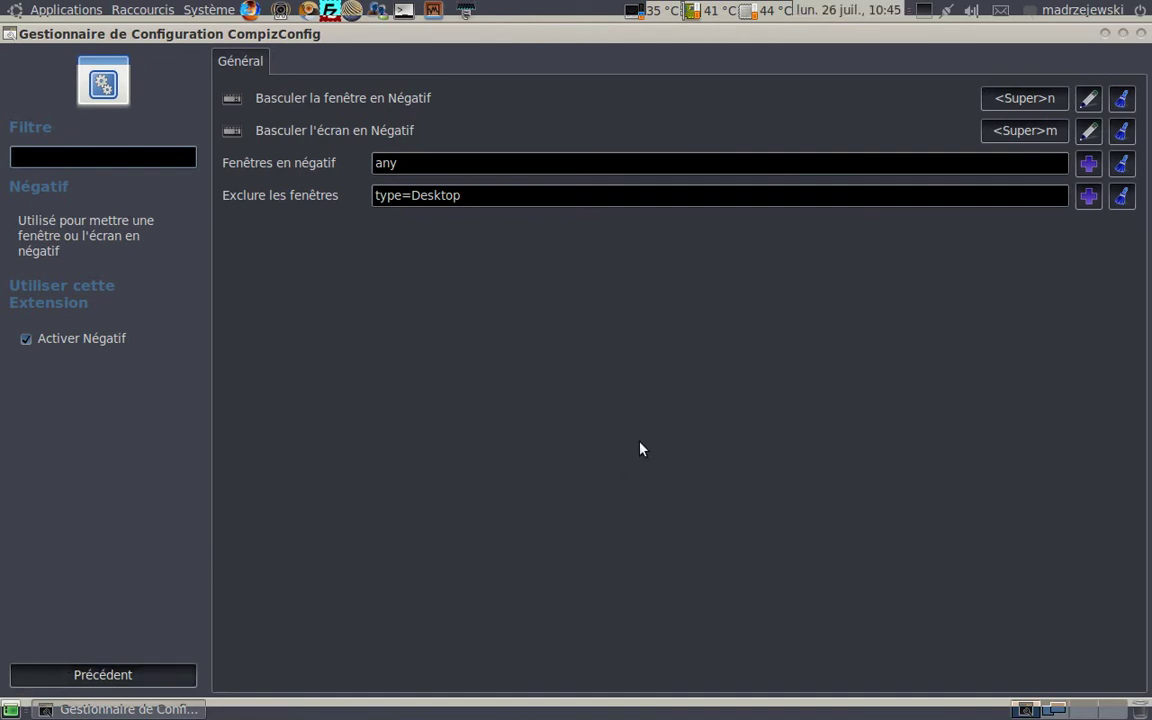
key("super+n")
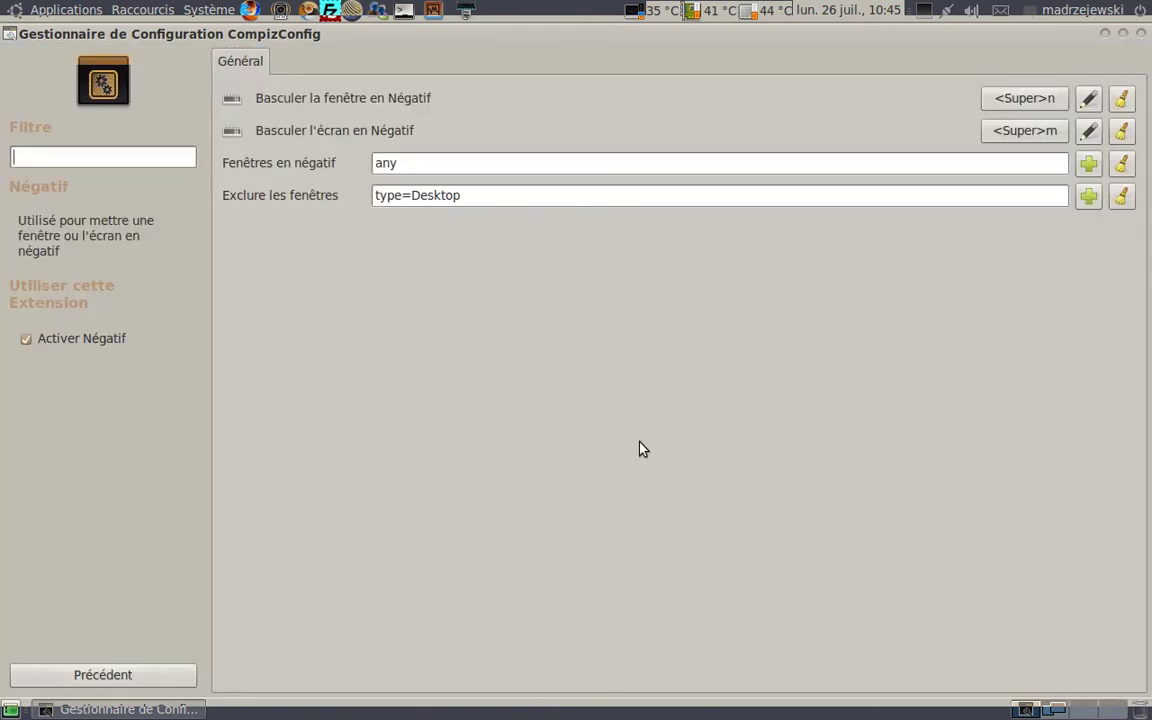
left_click(178, 670)
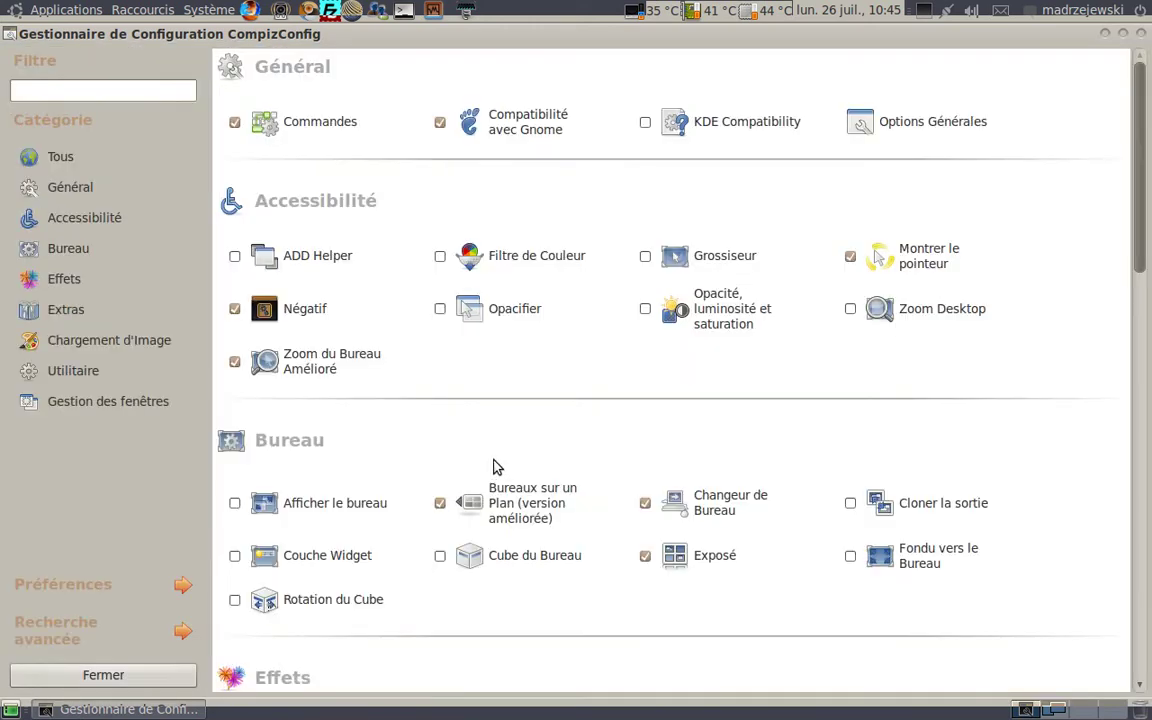
Step: Open the Zoom du Bureau Amélioré settings and test zooming the desktop in and back out
left_click(320, 370)
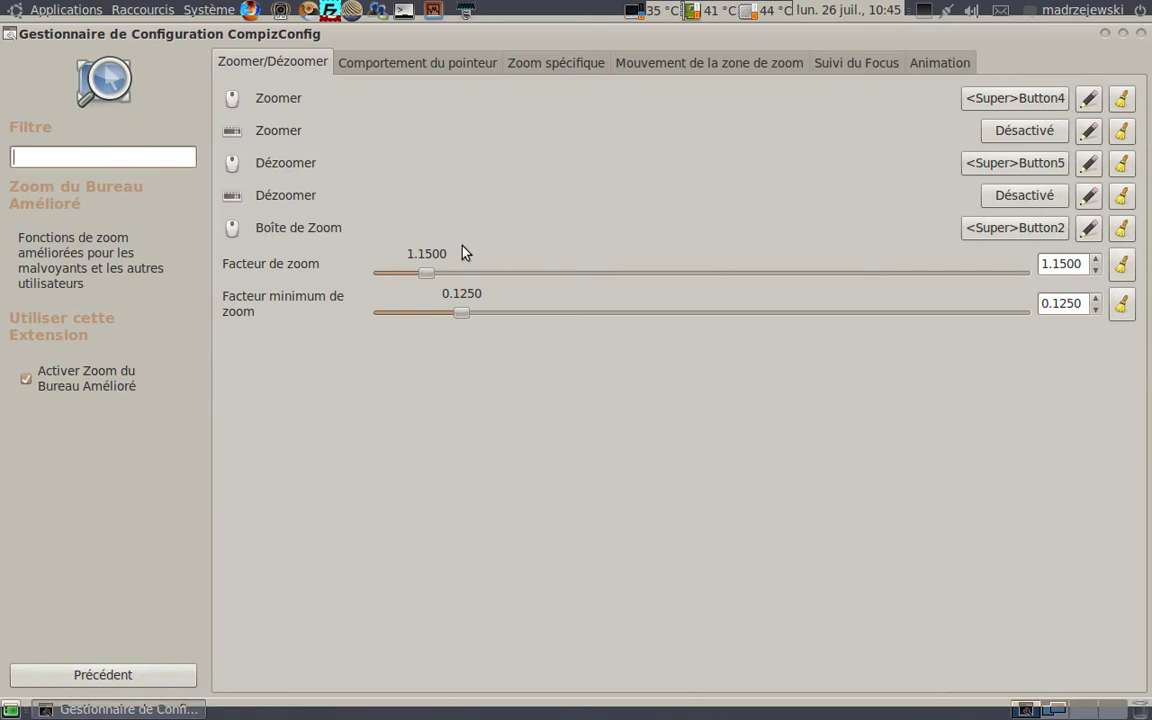
scroll(250, 224, "up", 5)
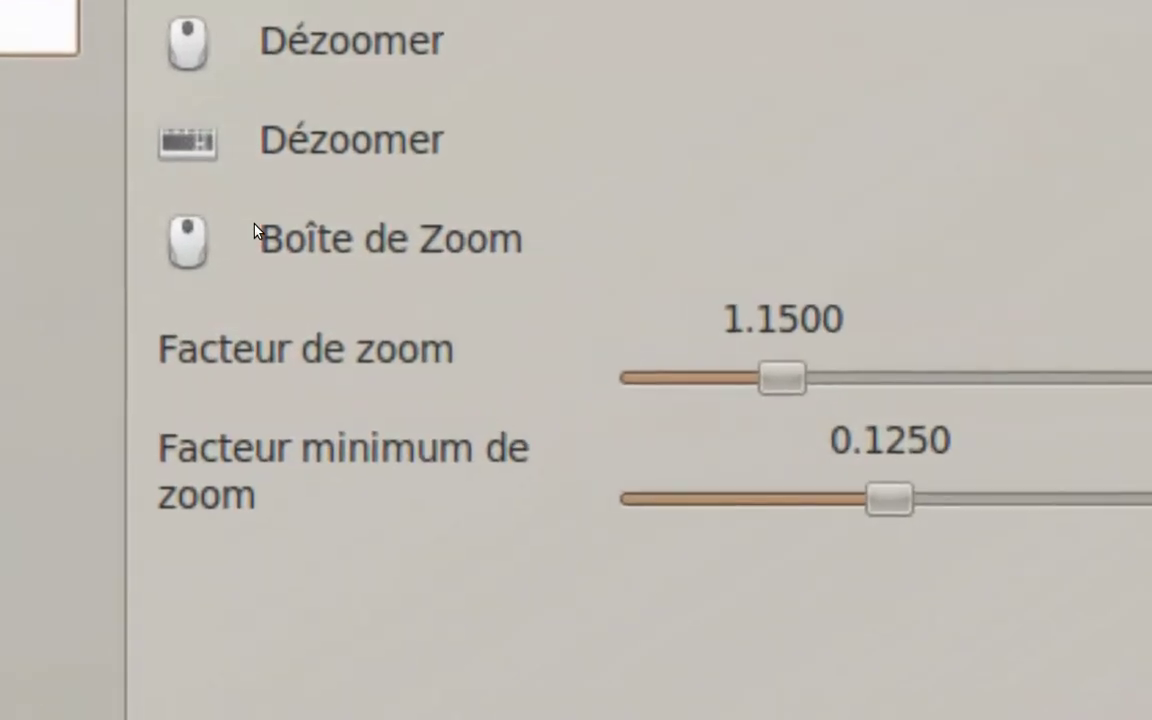
scroll(254, 229, "down", 5)
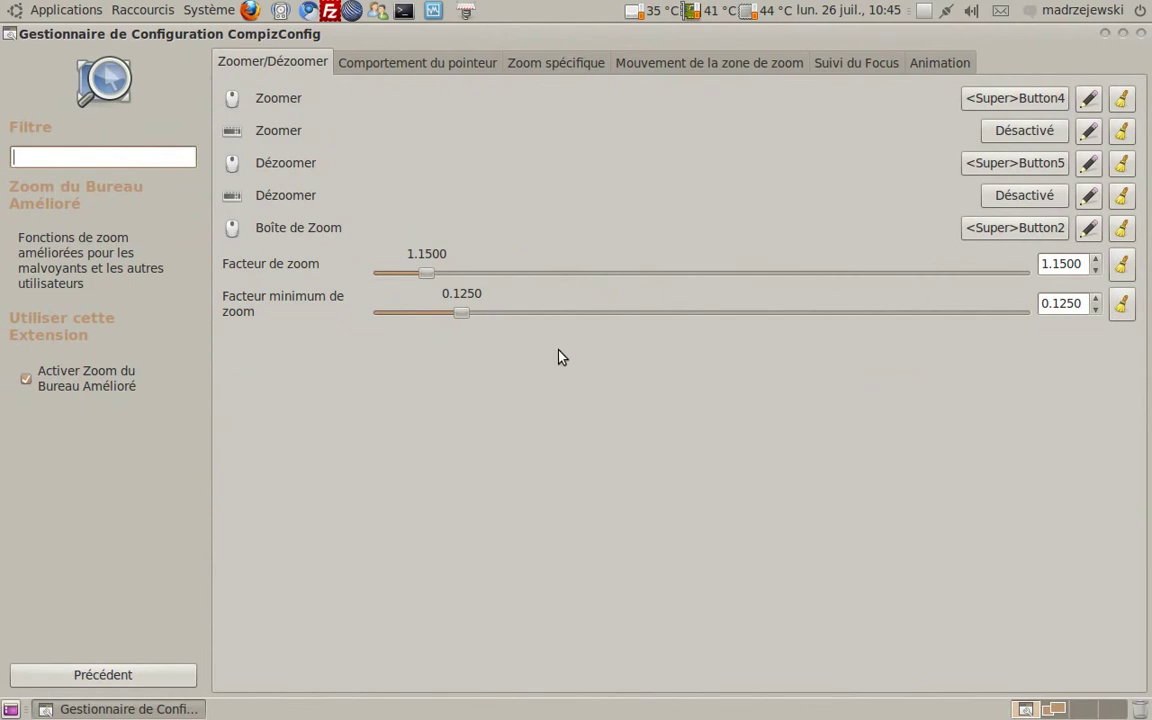
scroll(560, 357, "up", 5)
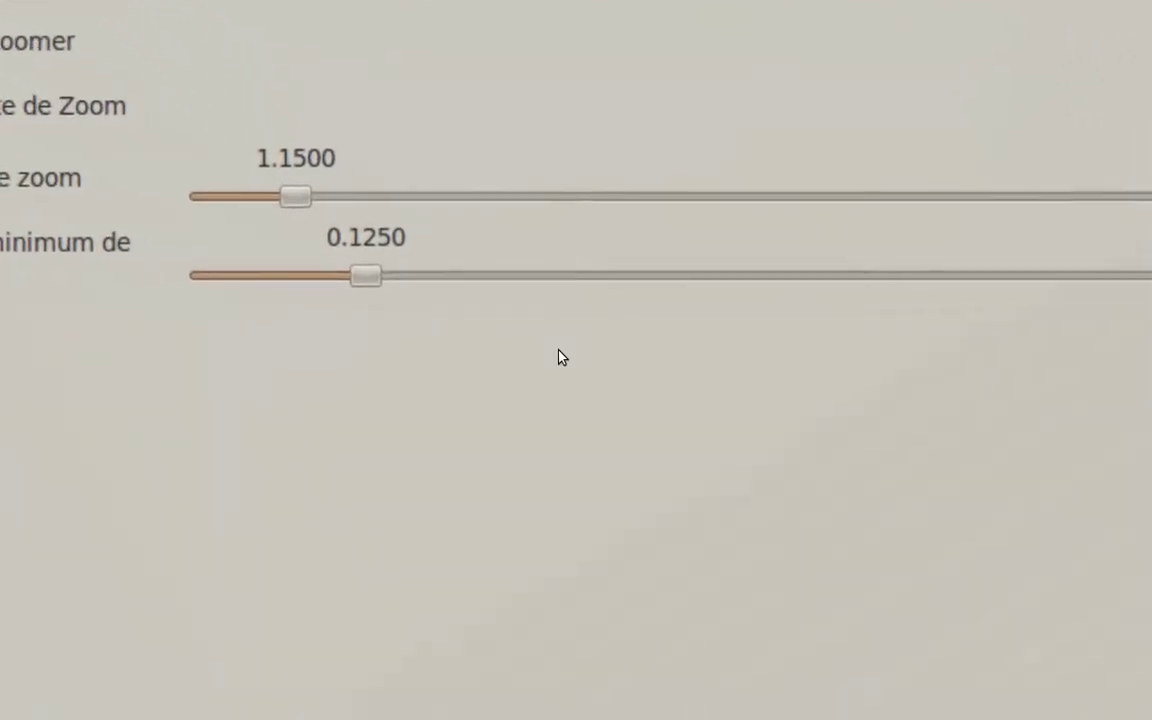
scroll(560, 357, "down", 5)
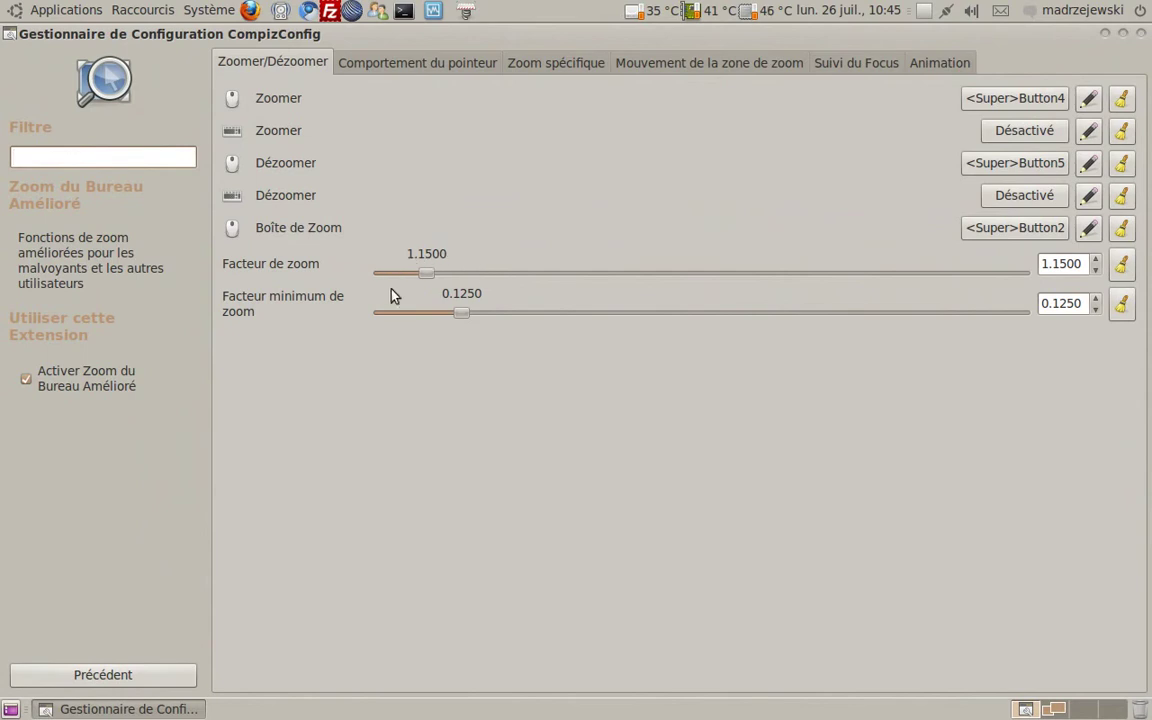
Step: Review the enhanced zoom's pointer behaviour, specific zoom and zoom area movement settings, and return to the plugin list
left_click(440, 63)
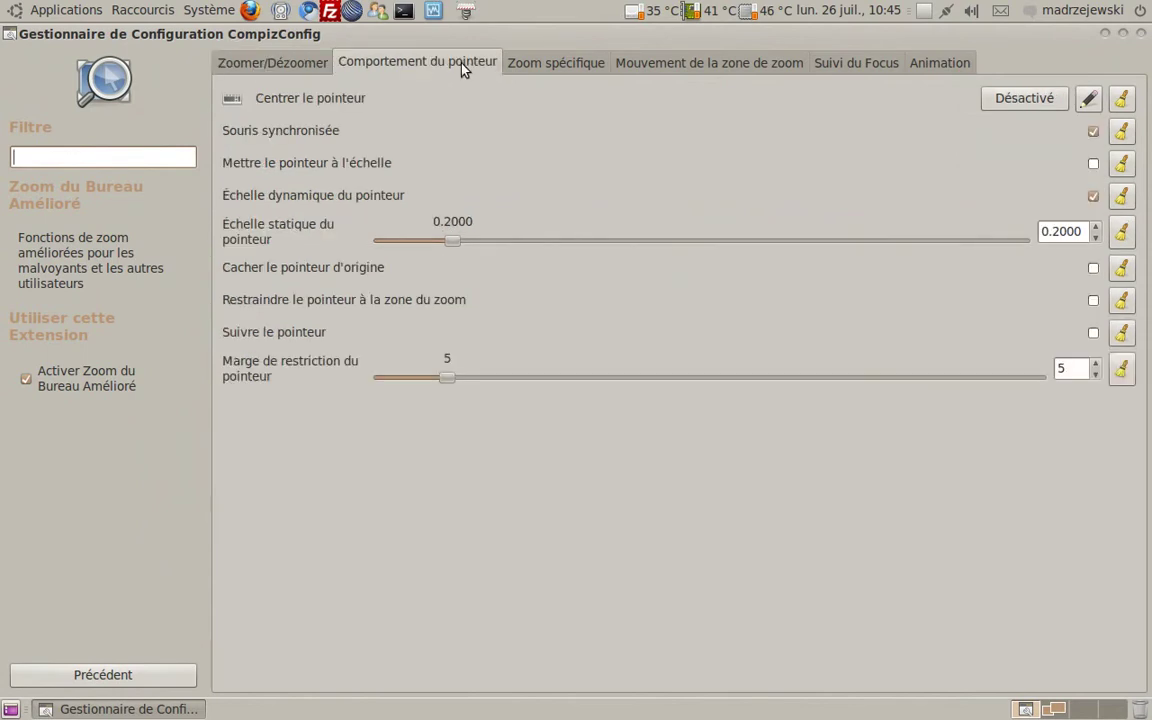
left_click(533, 63)
left_click(624, 64)
left_click(400, 64)
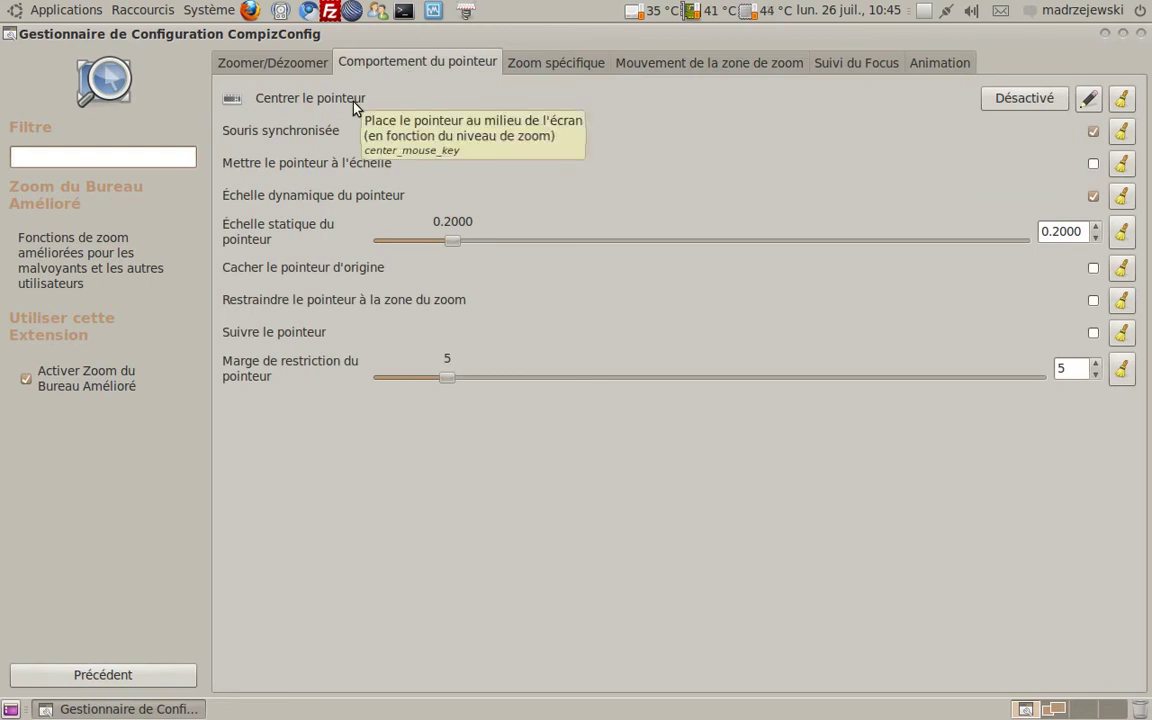
left_click(273, 62)
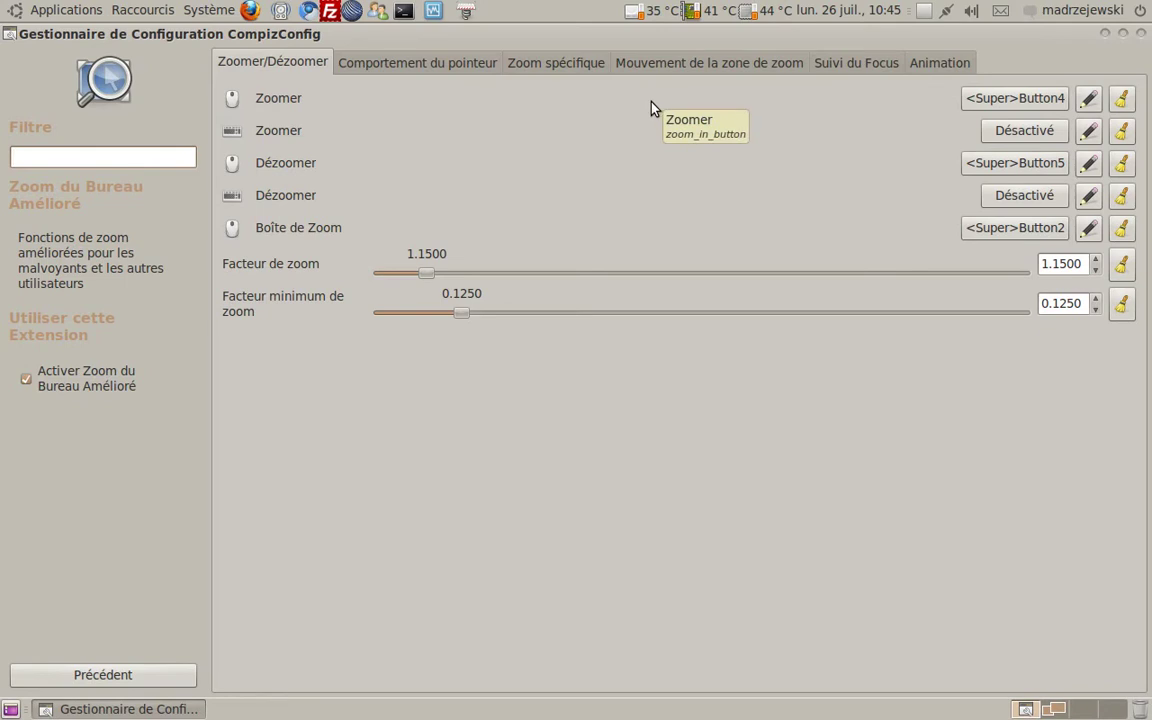
left_click(108, 677)
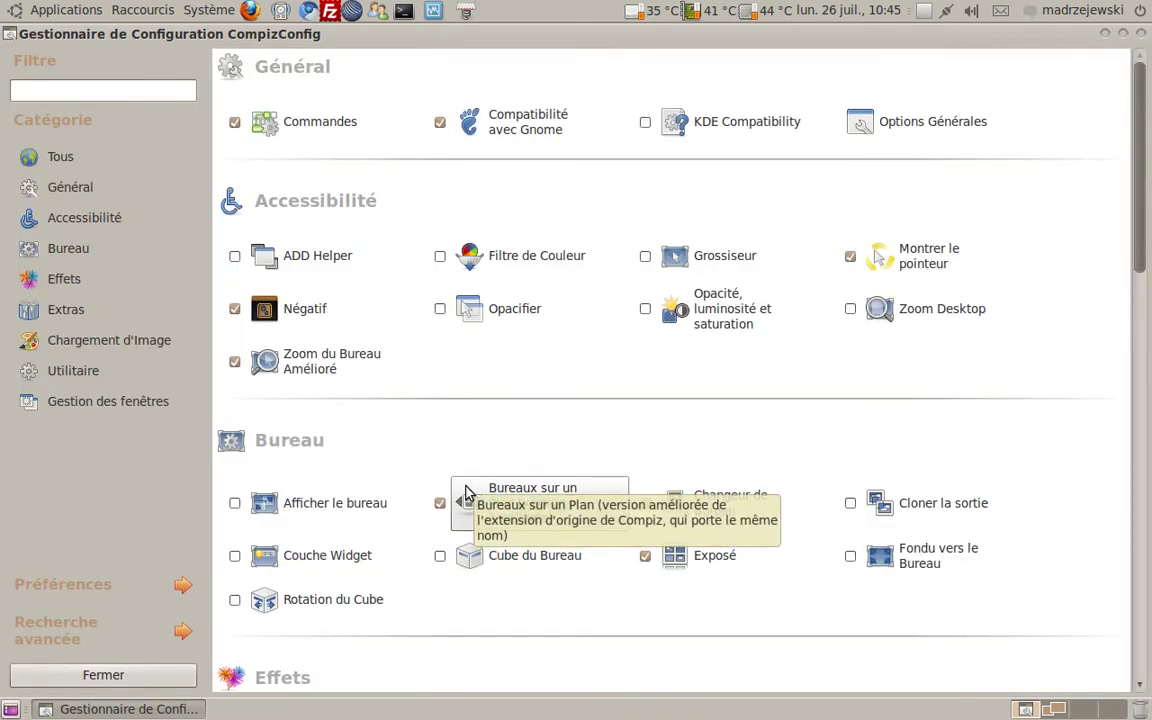
Step: Review the Changeur de Bureau settings for number-based and specific desktop switching, and return to the plugin list
scroll(453, 446, "down", 1)
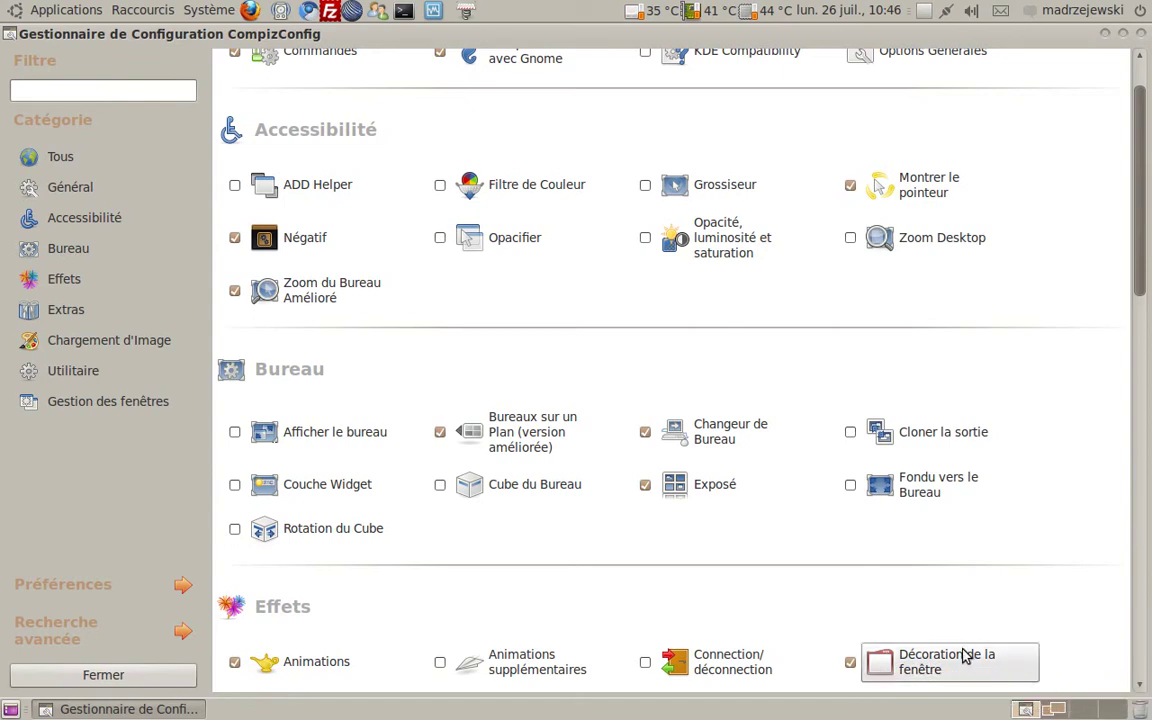
left_click(643, 484)
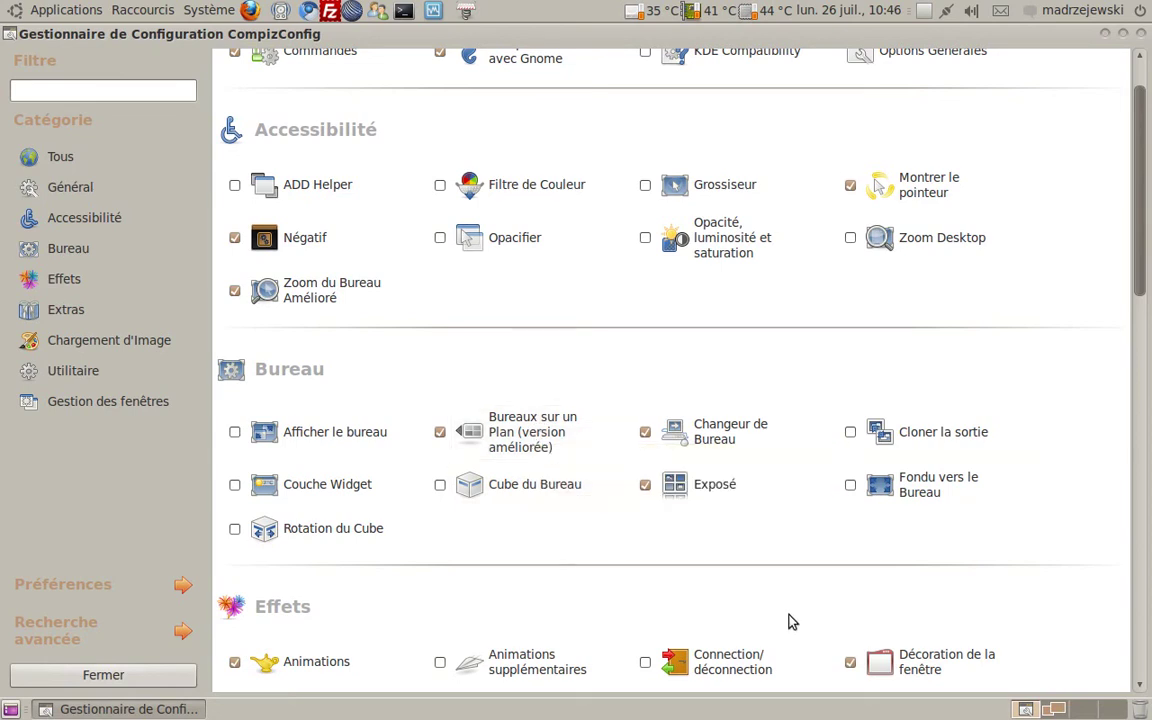
left_click(709, 429)
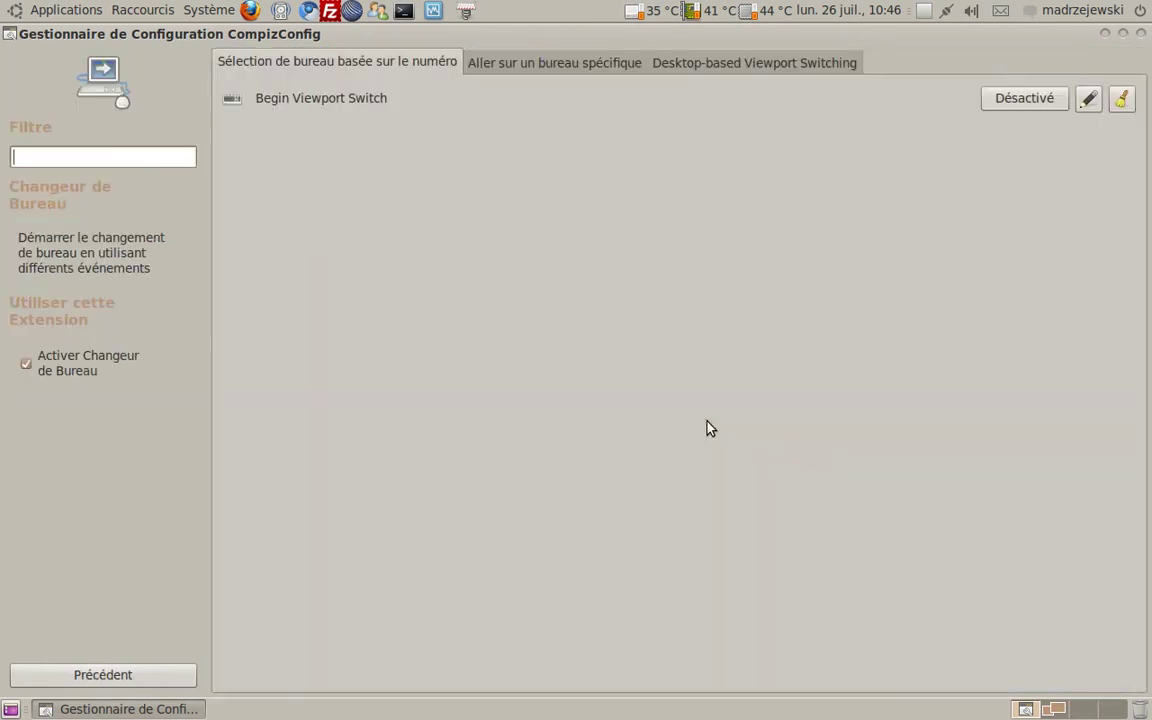
left_click(540, 61)
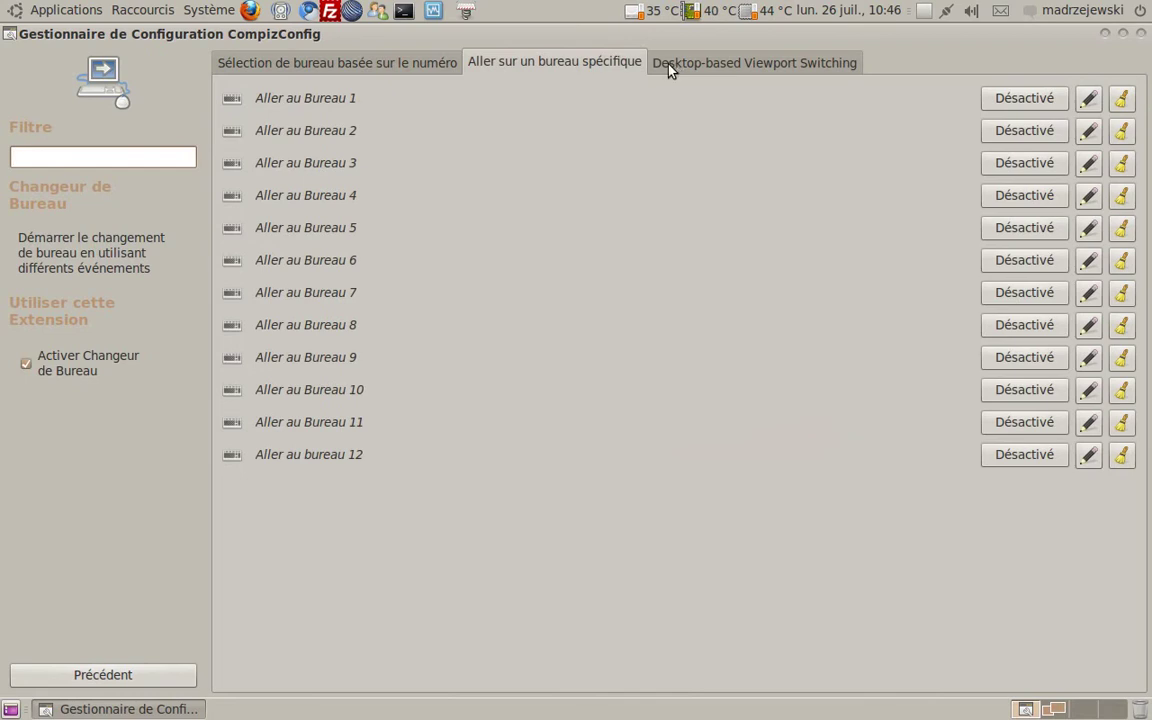
left_click(328, 62)
left_click(100, 674)
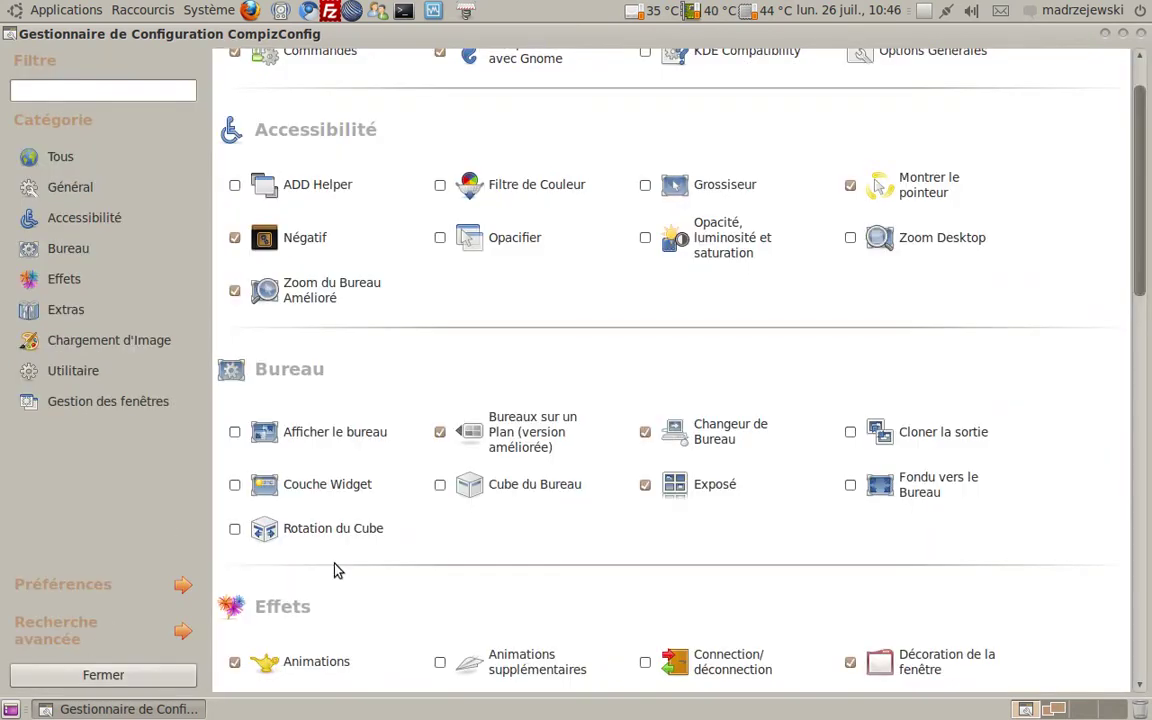
Step: Open the Bureaux sur un Plan (version améliorée) settings and show the shortcuts under Se déplacer sur le Plan
left_click(505, 446)
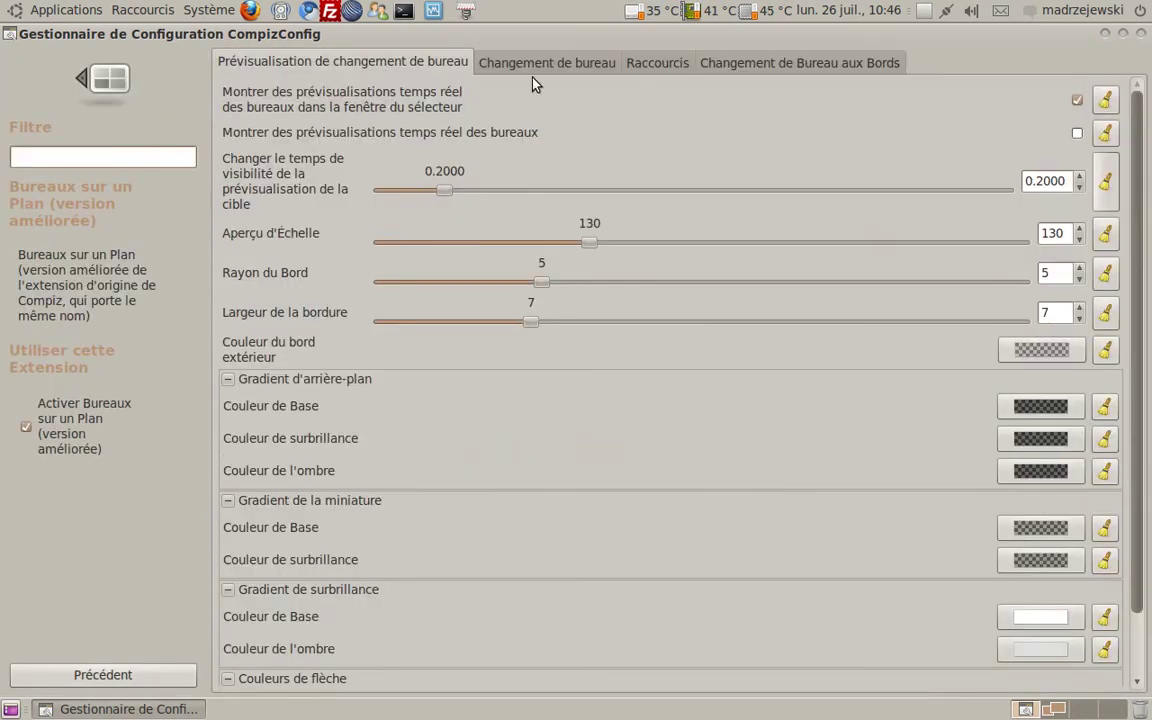
left_click(487, 58)
left_click(660, 64)
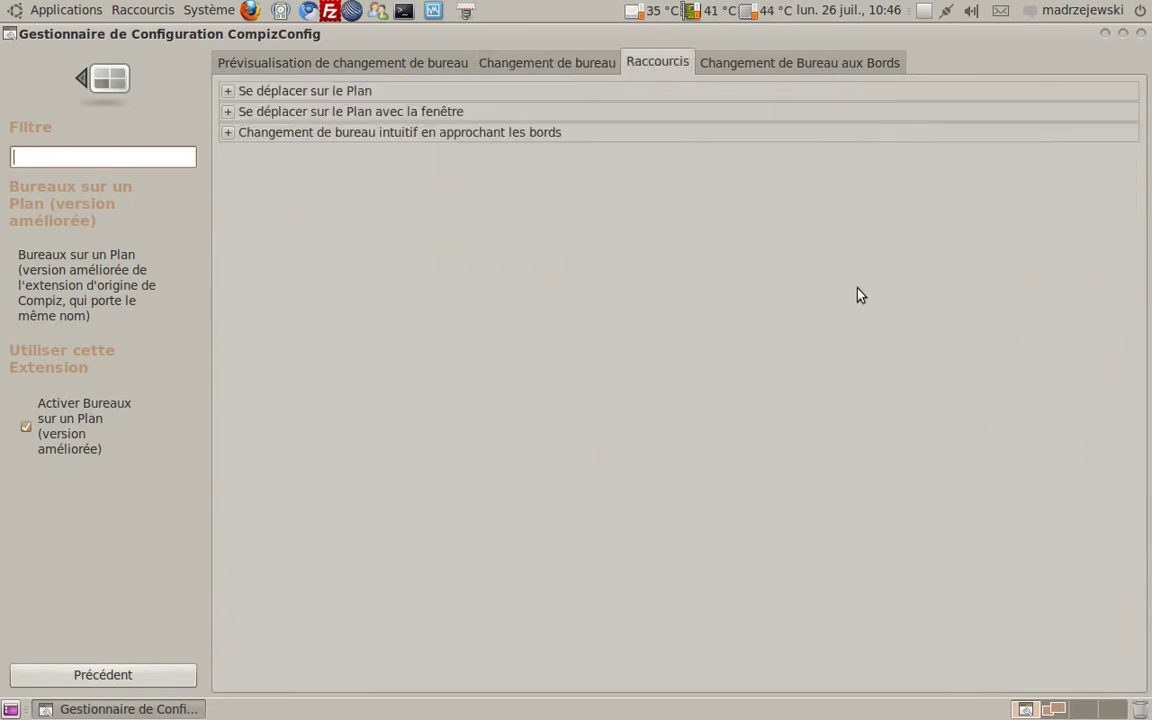
left_click(228, 91)
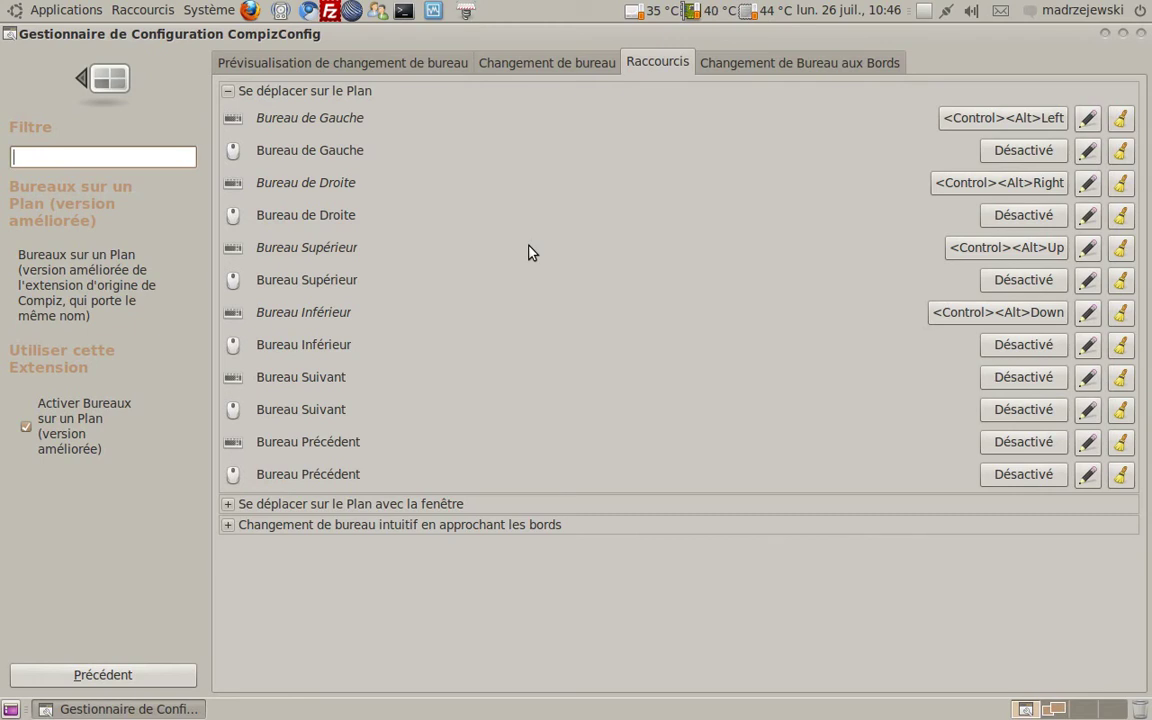
Step: Test switching back and forth between the desktops on the plane, ending on the first one, and return to the plugin list
key("ctrl+alt+Right")
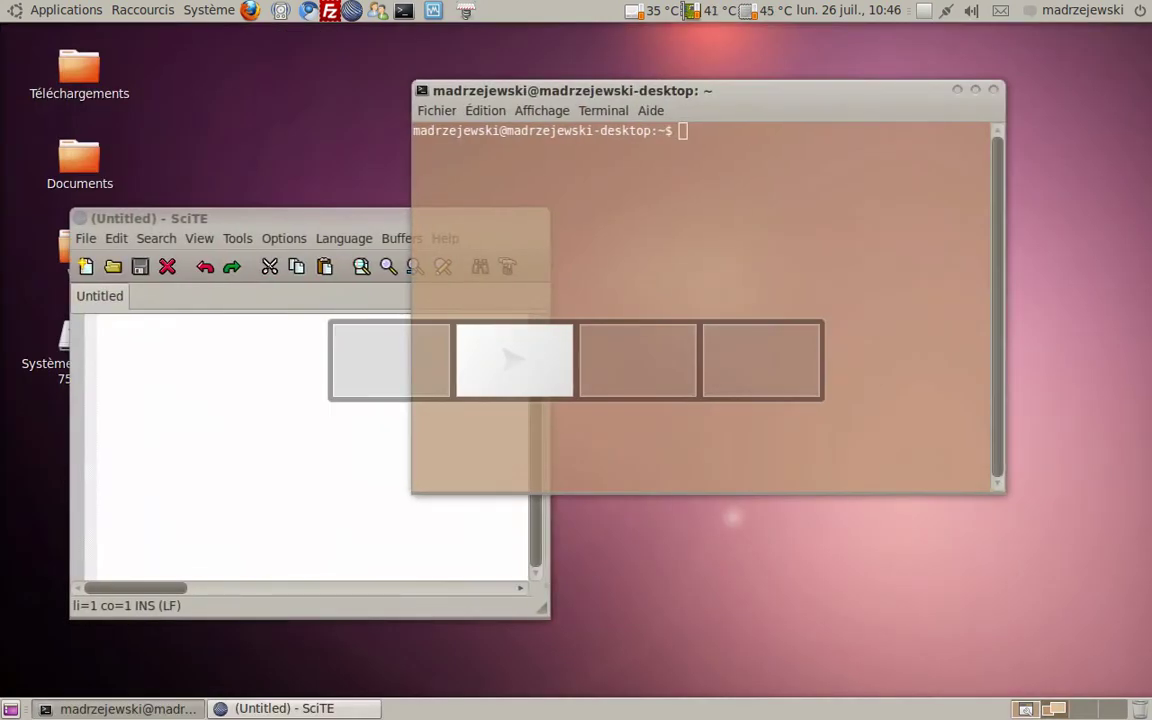
key("ctrl+alt+Right")
key("ctrl+alt+Right")
key("ctrl+alt+Left")
key("ctrl+alt+Left")
key("ctrl+alt+Left")
key("ctrl+alt+Right")
key("ctrl+alt+Left")
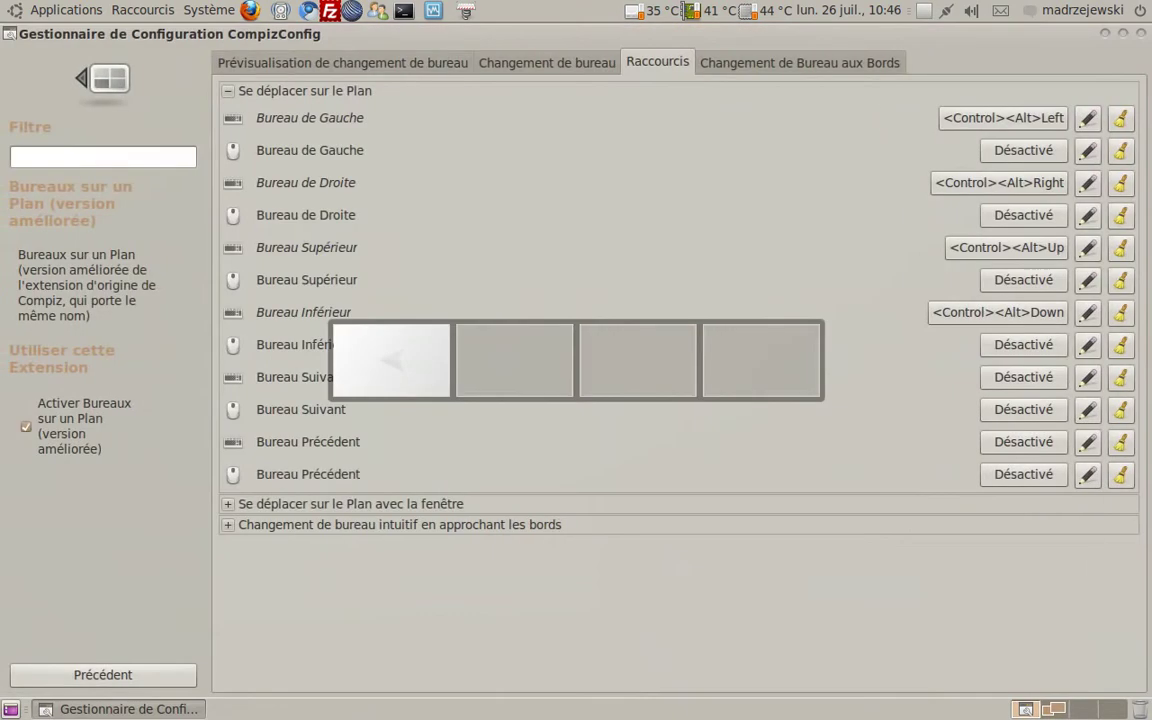
left_click(90, 676)
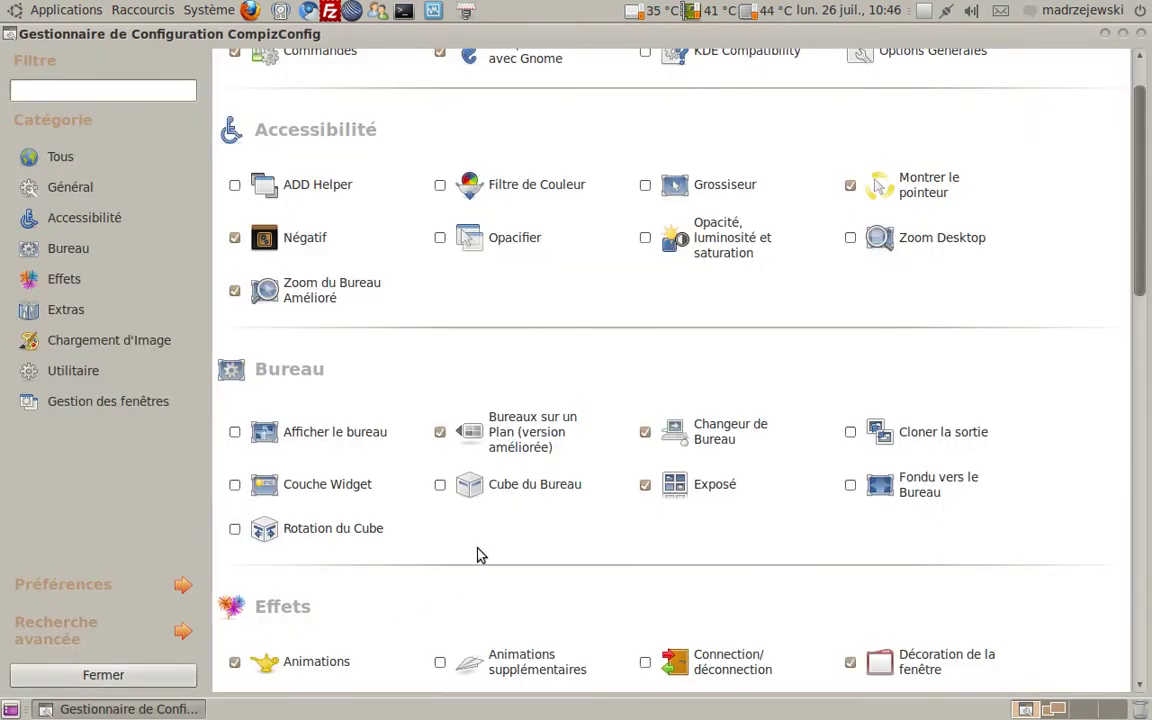
Step: Enable Cube du Bureau, disabling the conflicting Bureaux sur un Plan (version améliorée), and enable Rotation du Cube
left_click(439, 485)
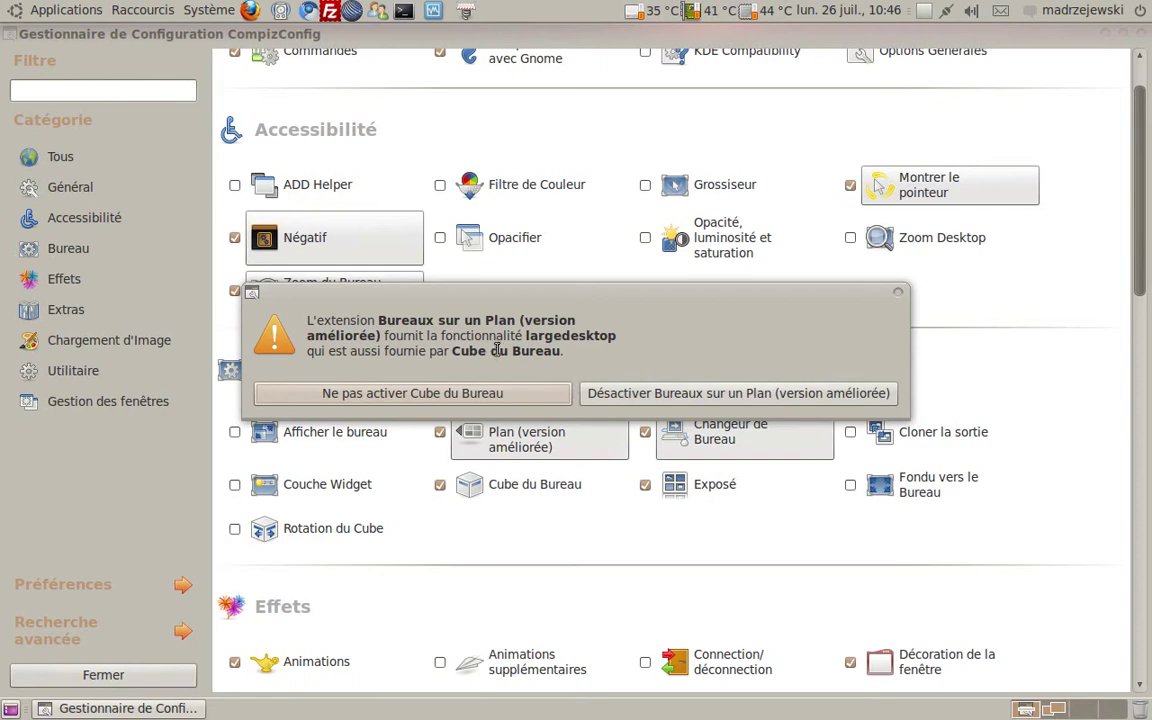
left_click_drag(505, 303, 550, 235)
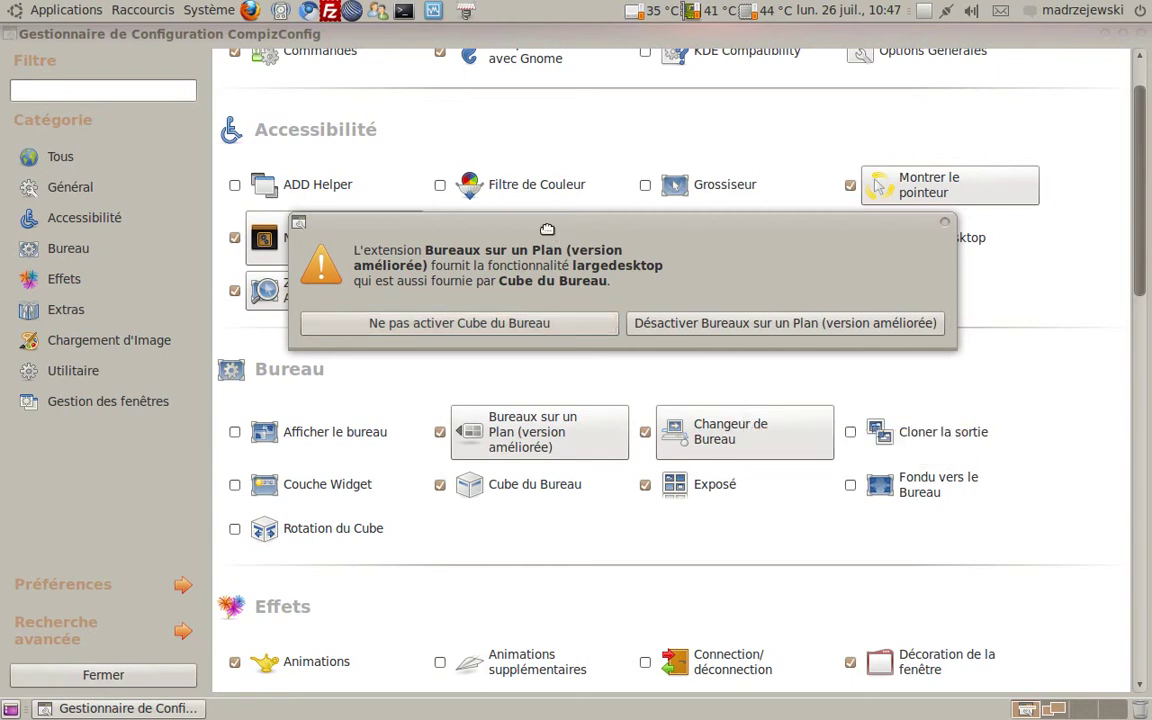
mouse_move(555, 232)
left_mouse_down()
mouse_move(569, 247)
mouse_move(566, 238)
left_mouse_up()
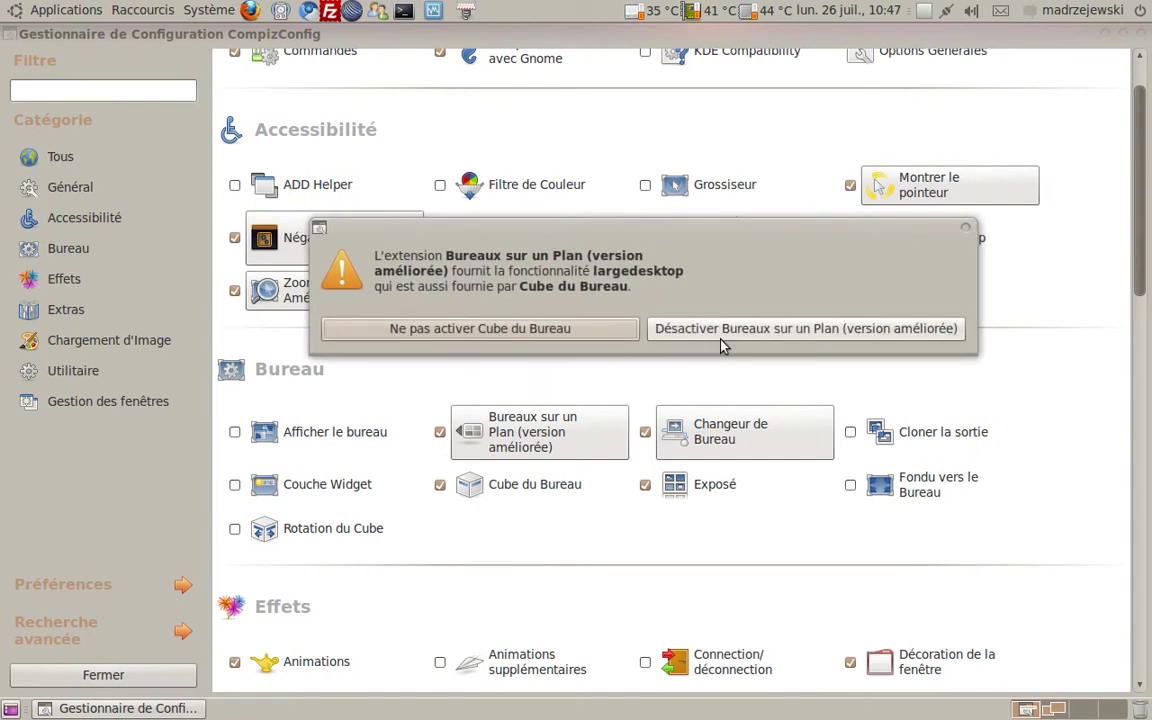
left_click(760, 331)
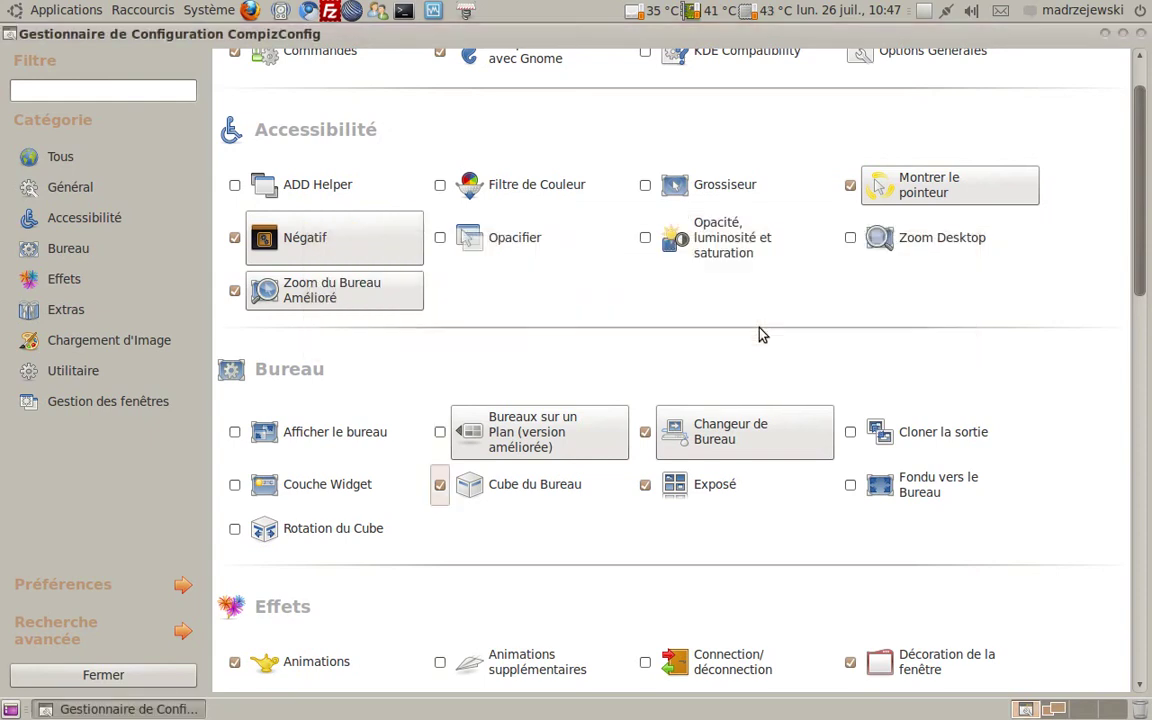
left_click(440, 484)
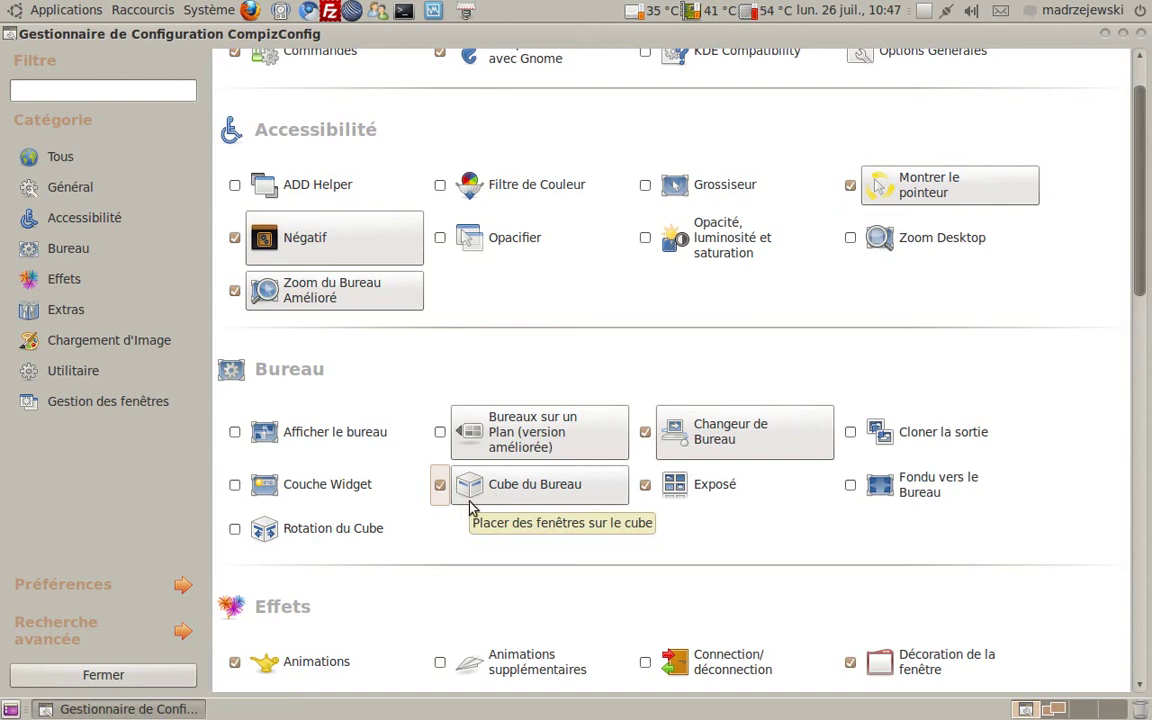
left_click(234, 528)
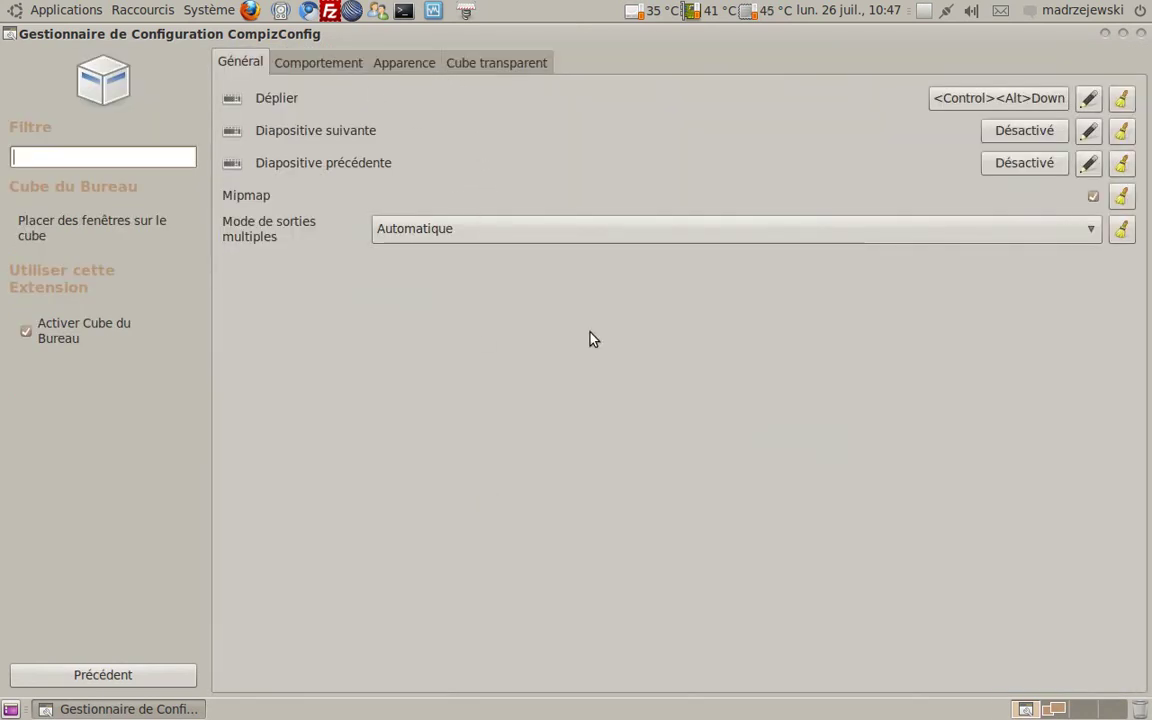
Step: Test rotating the desktop cube to the adjacent desktop and back from the Cube du Bureau settings, and return to the plugin list
key("alt")
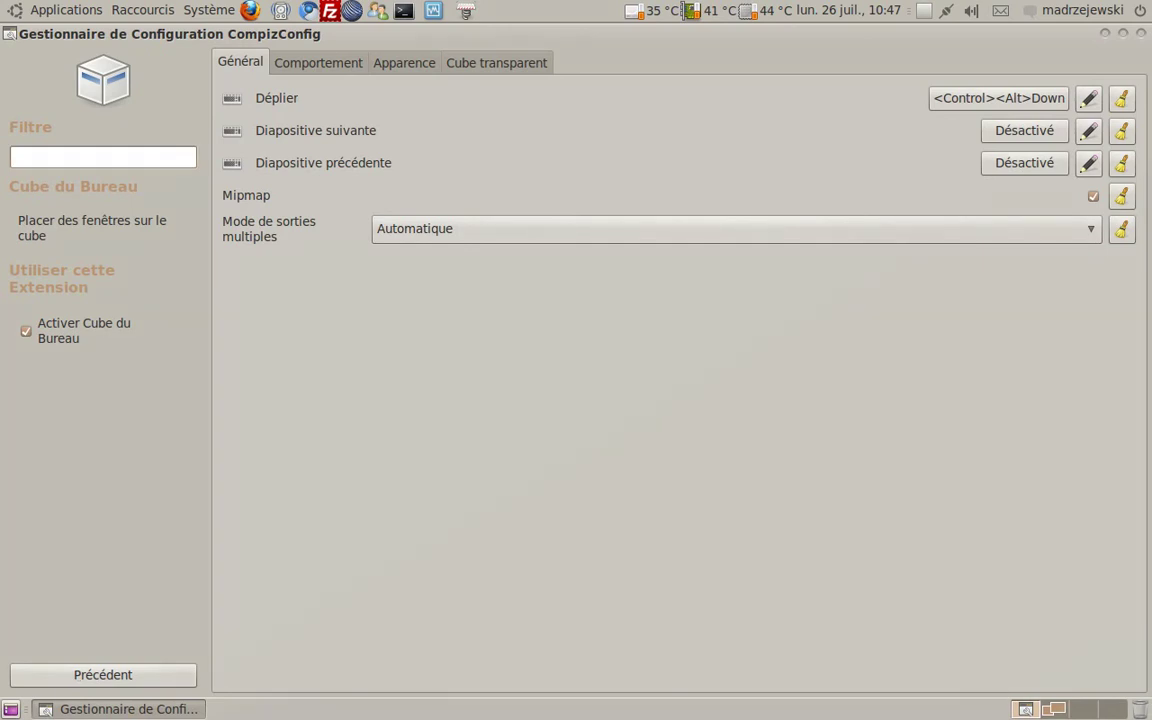
key("ctrl+alt+Right")
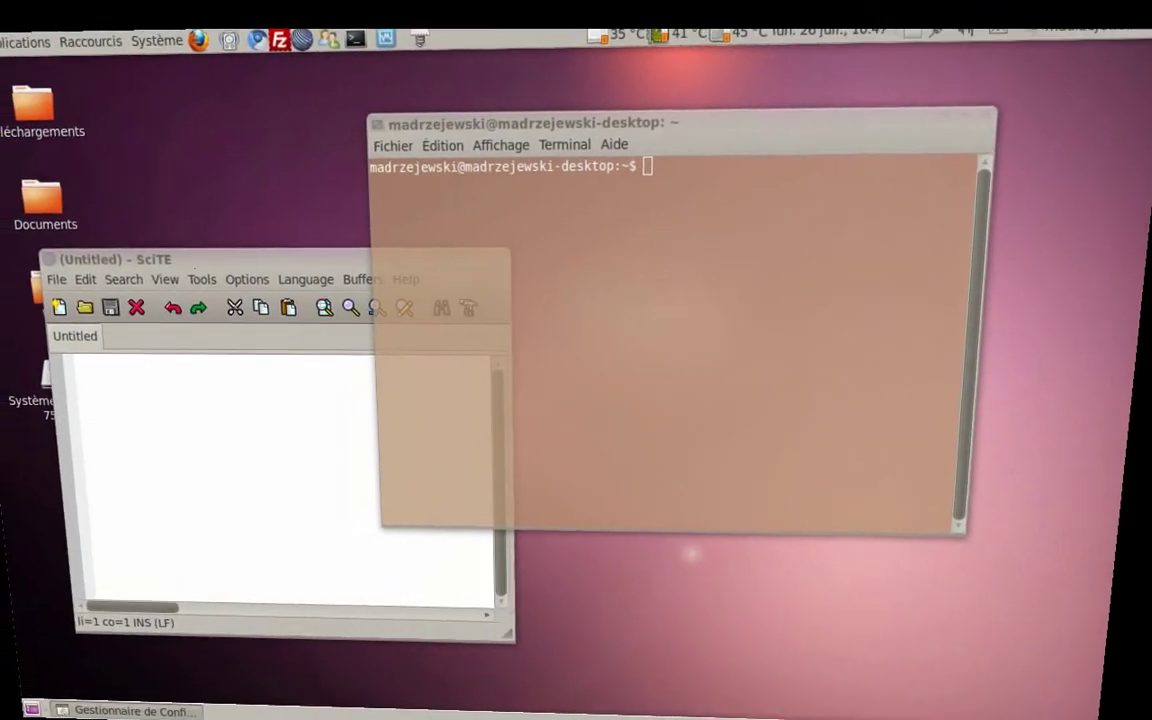
key("ctrl+alt+Left")
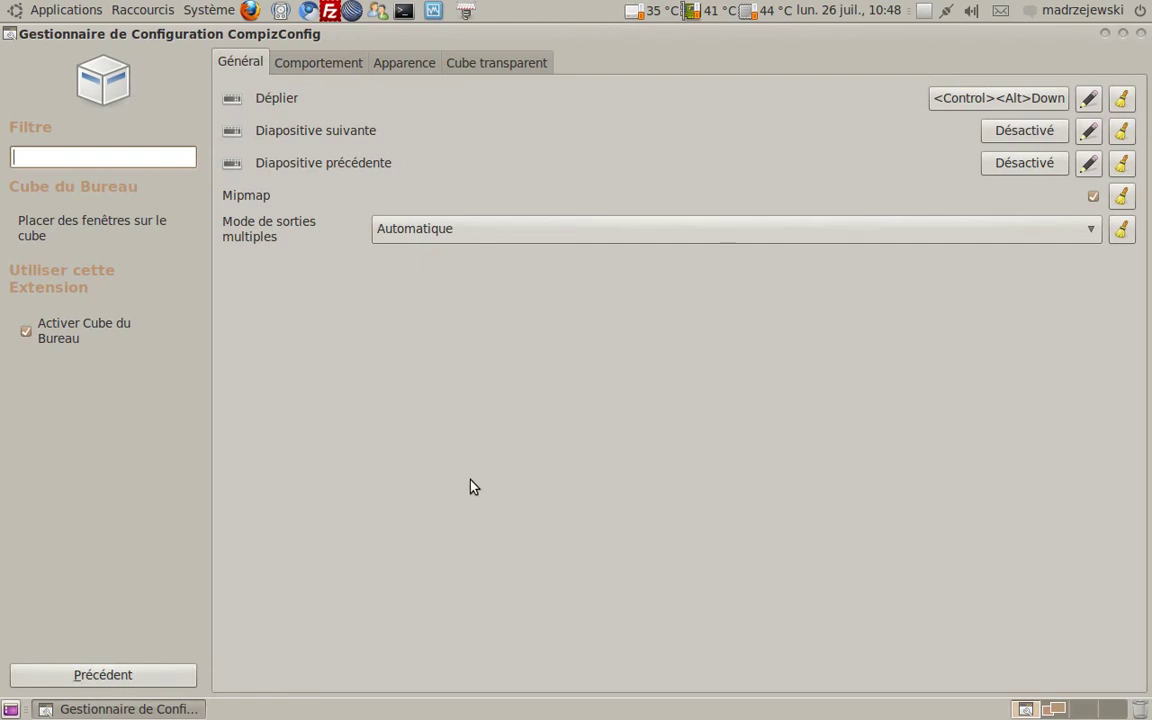
key("ctrl+alt+Right")
key("ctrl+alt+Left")
left_click(123, 676)
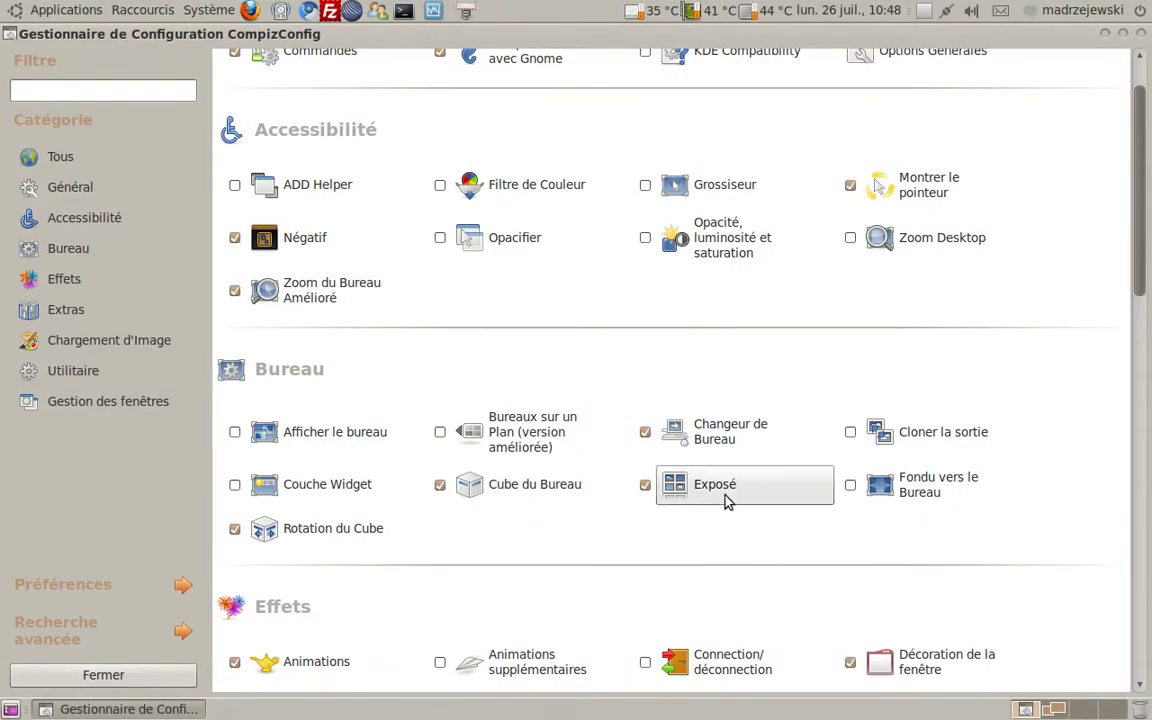
Step: Open the Exposé settings, test the Exposé view by choosing the second desktop, and go back to the first desktop
left_click(681, 495)
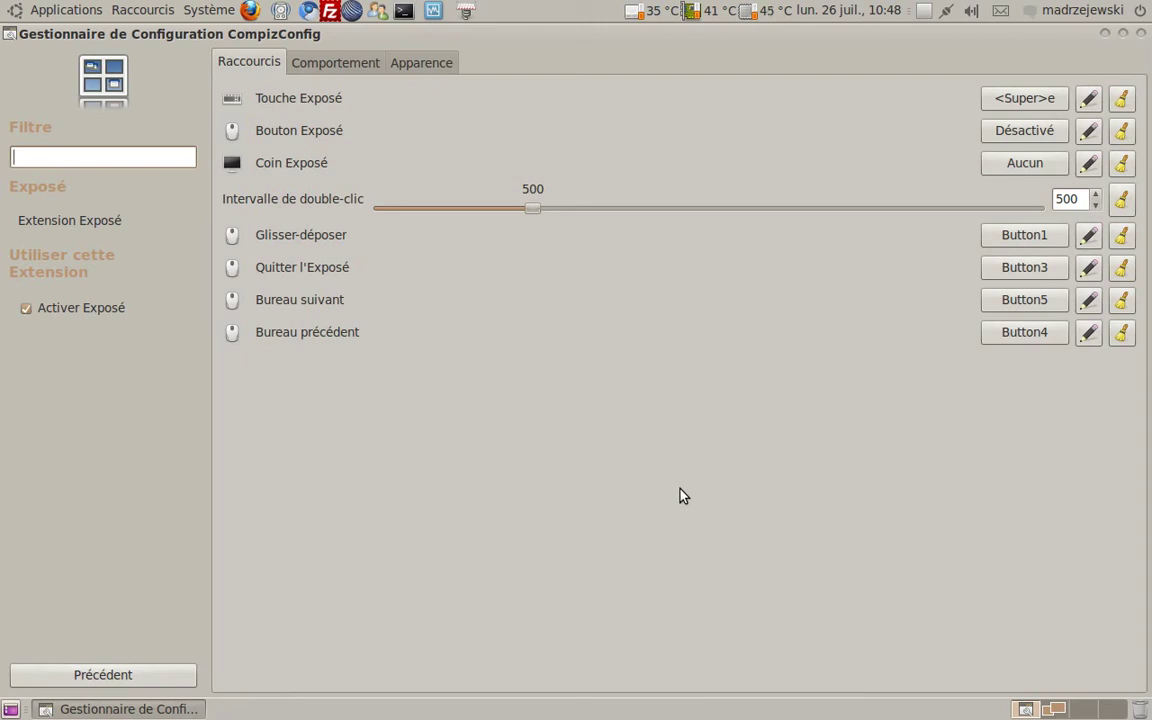
key("super+e")
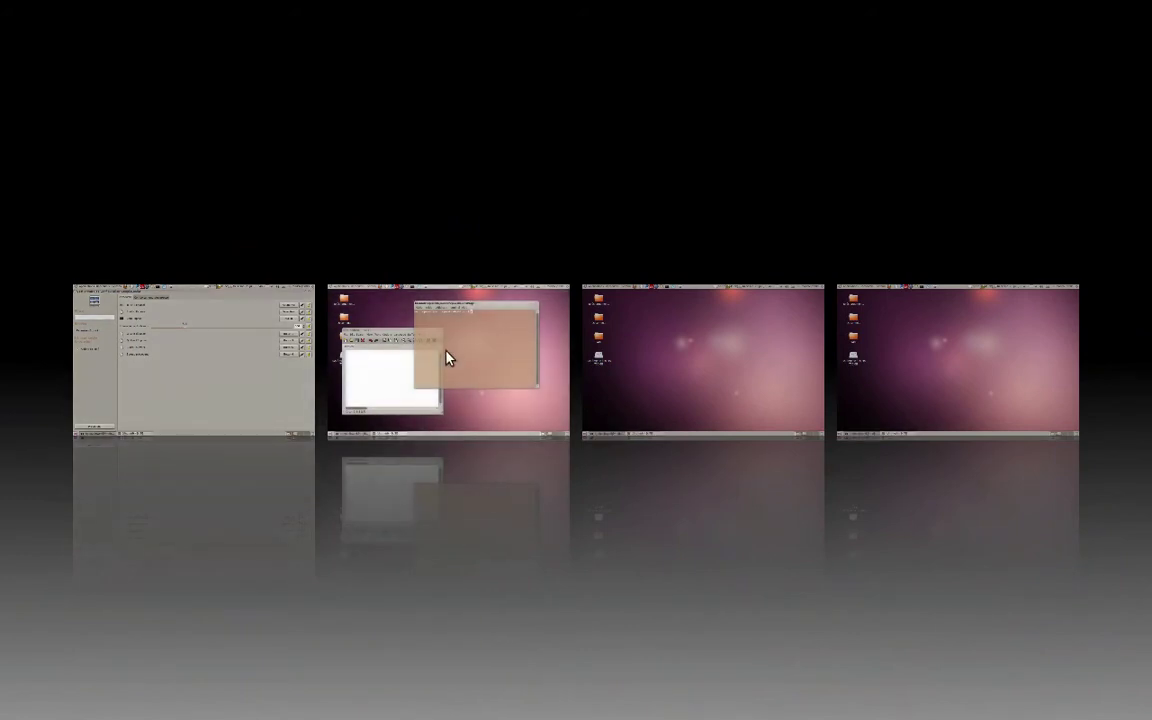
left_click(447, 358)
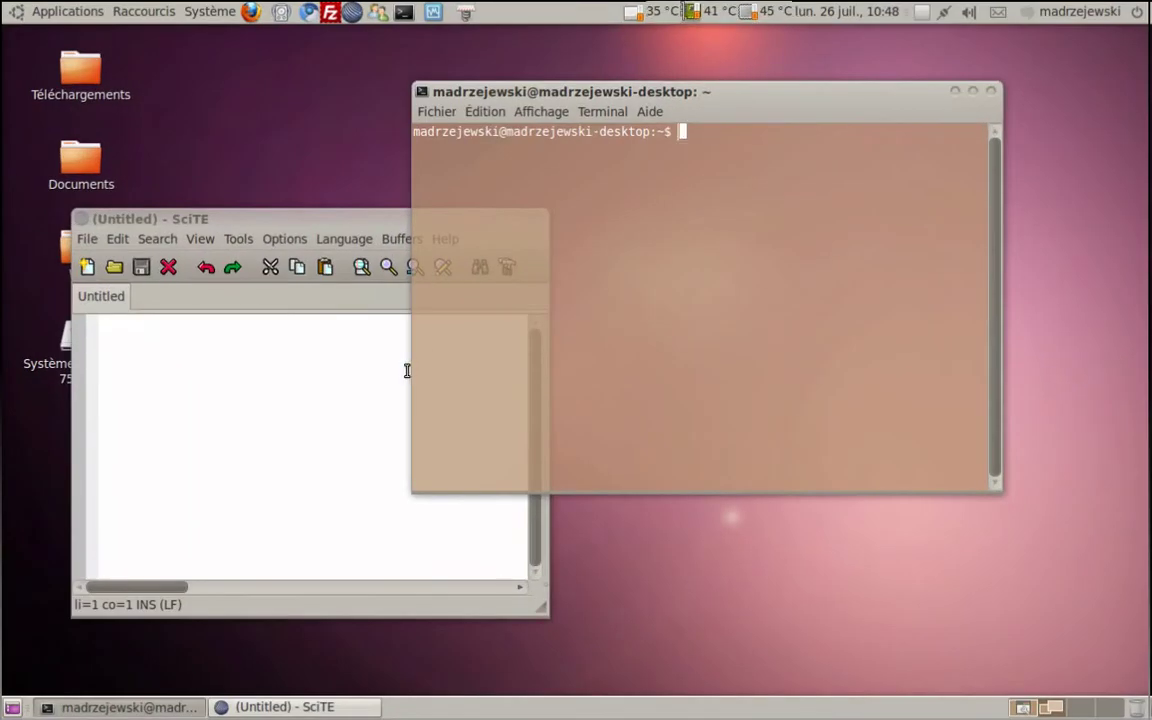
key("ctrl+alt+Left")
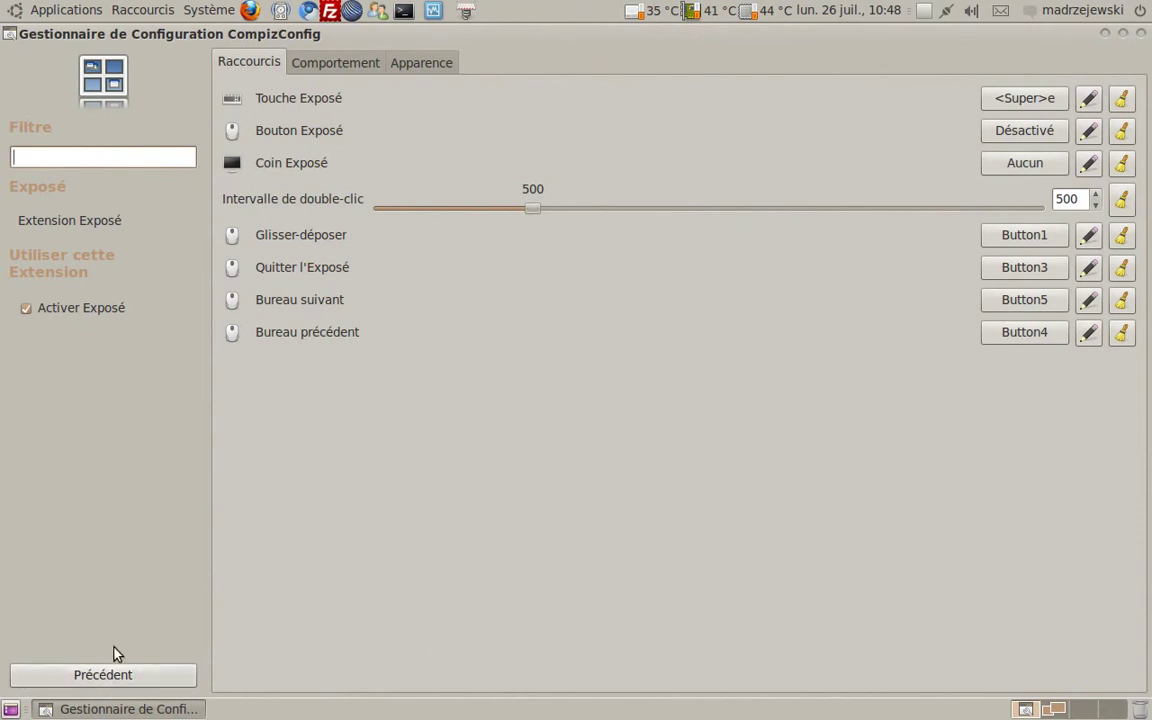
Step: Set the Exposé deformation to Courbe and expand the Reflection settings
left_click(424, 64)
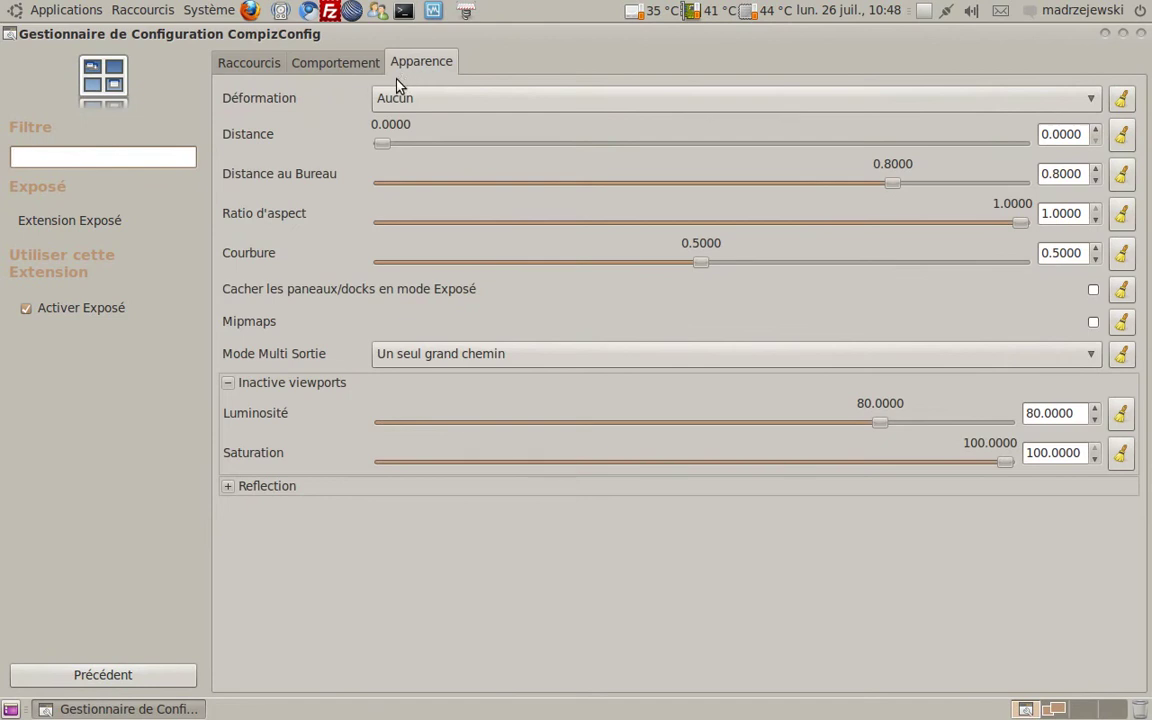
left_click(479, 104)
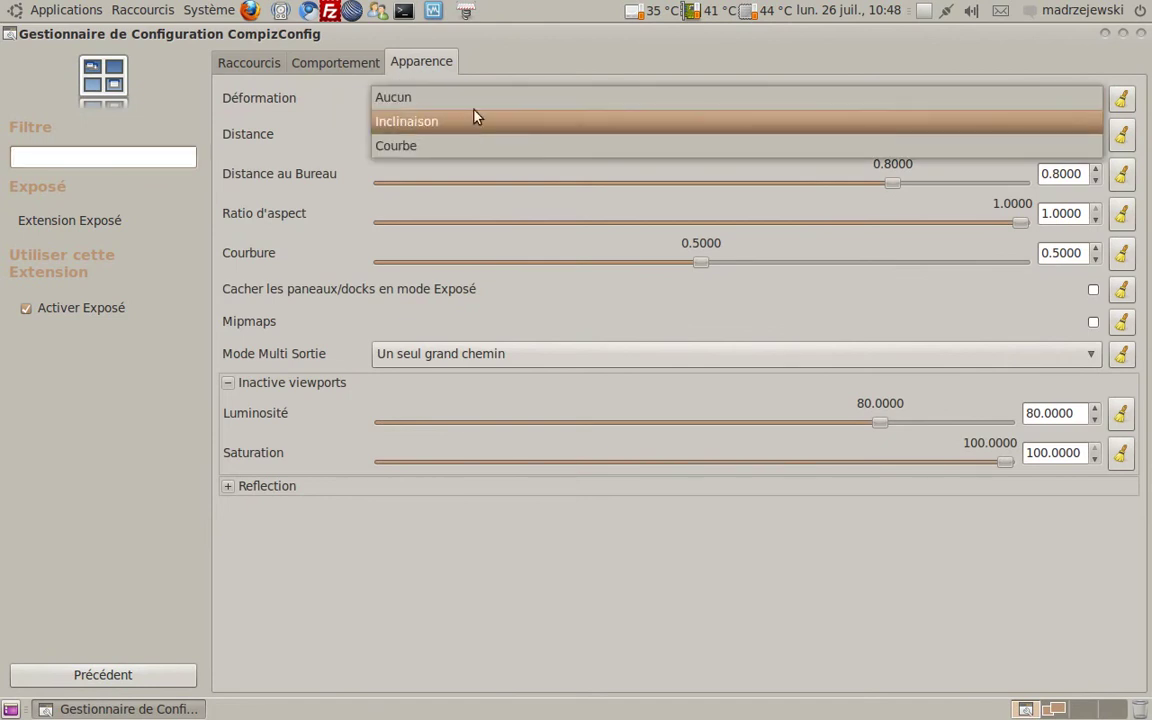
left_click(438, 145)
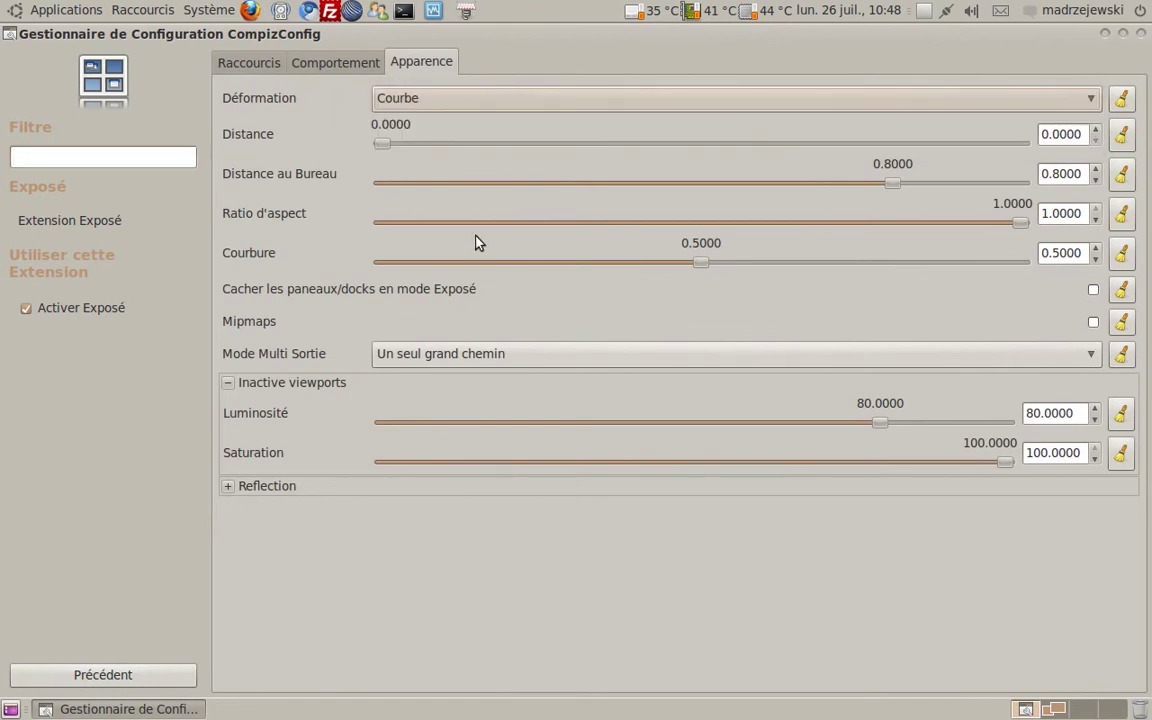
left_click(228, 487)
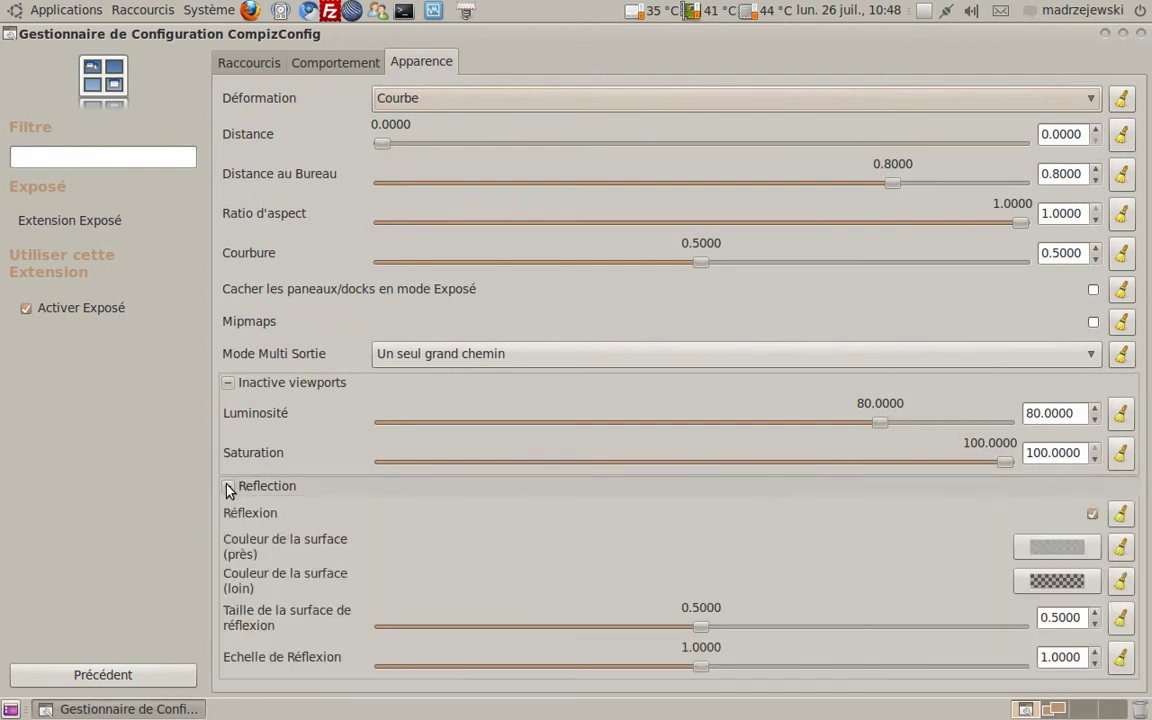
left_click(228, 488)
left_click(228, 488)
Step: Test the curved Exposé view, close it, and return to the plugin list
key("super+e")
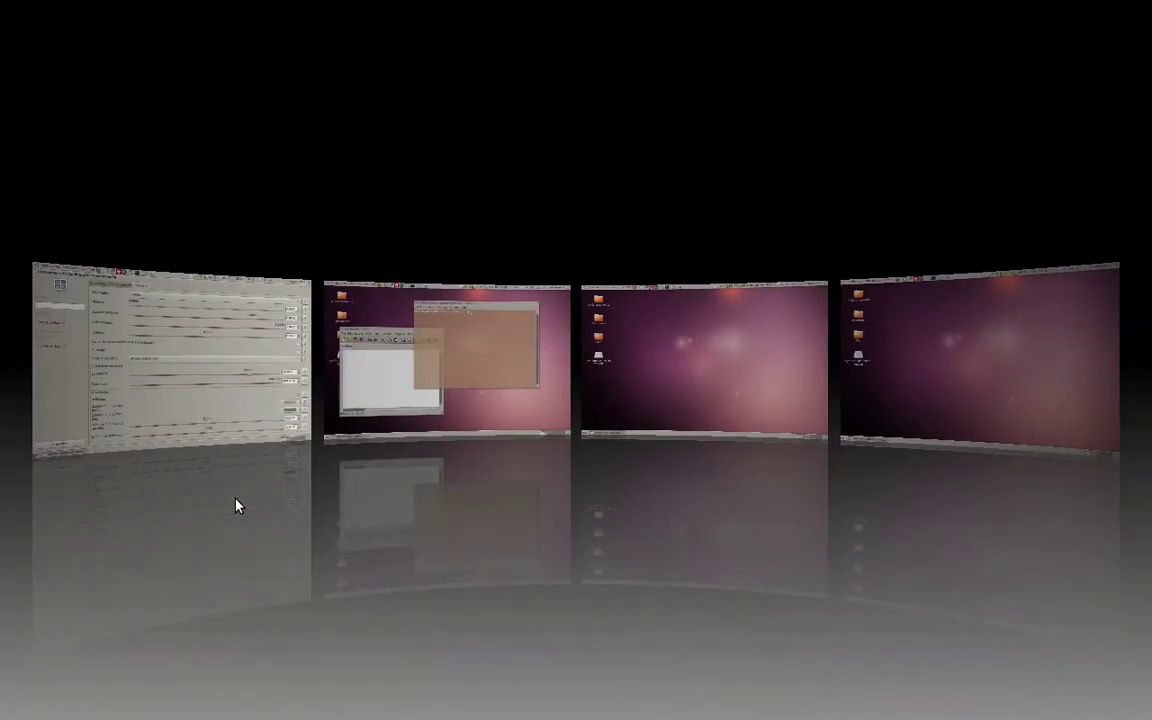
key("super+e")
left_click(102, 671)
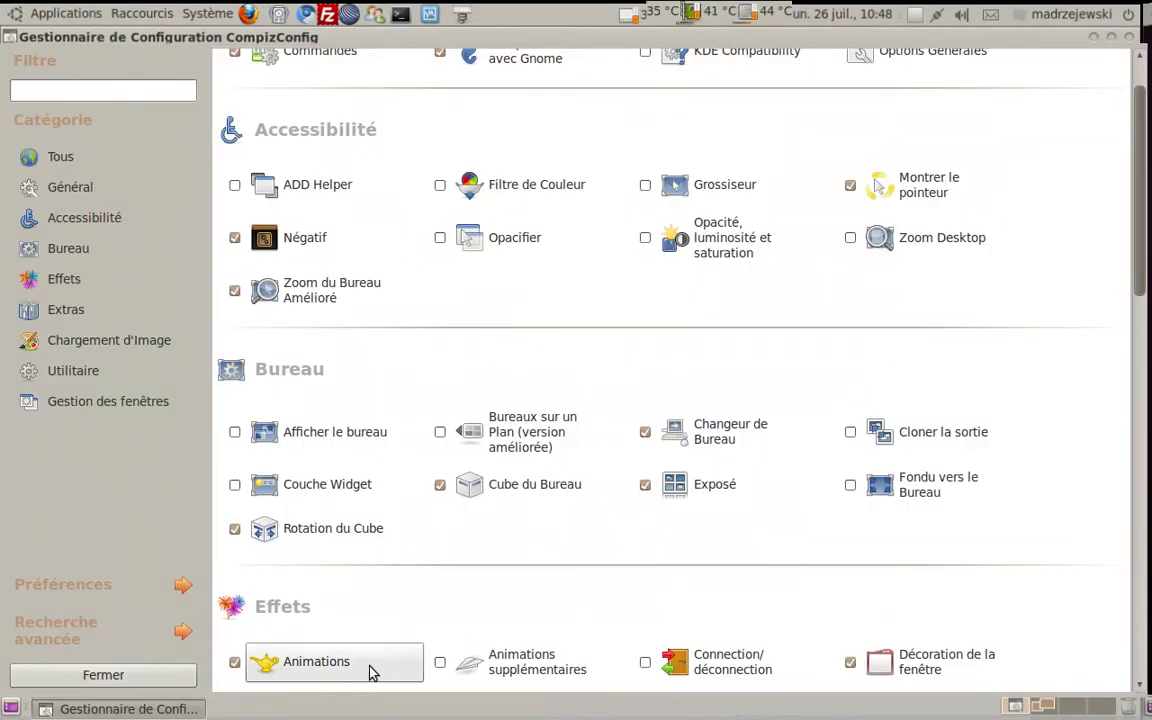
Step: Go to the Effets plugins and test the minimise animation by repeatedly minimising and restoring the settings window
scroll(369, 672, "down", 2)
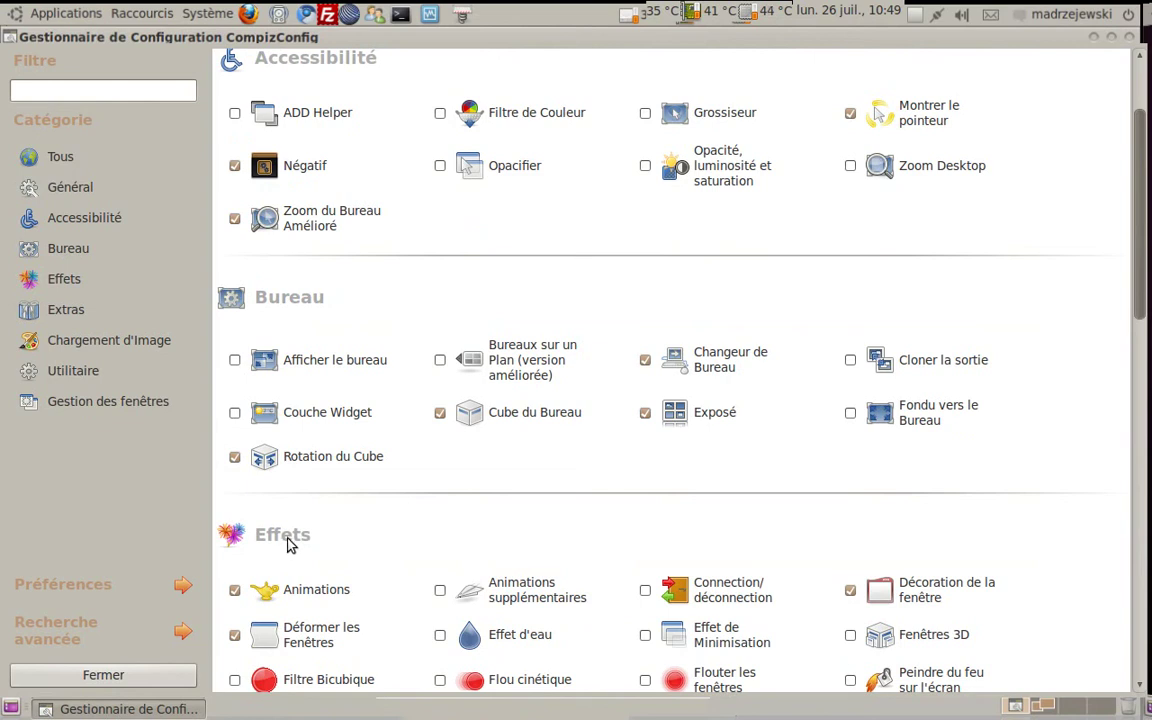
scroll(288, 543, "down", 4)
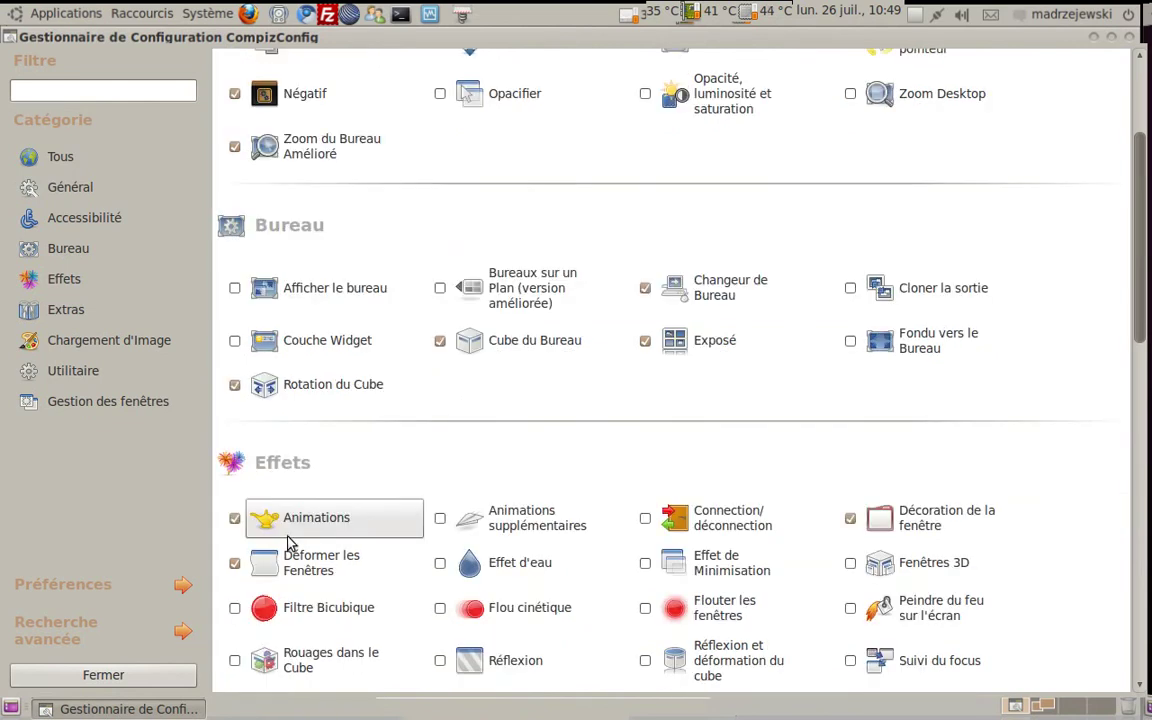
left_click(1093, 37)
left_click(169, 712)
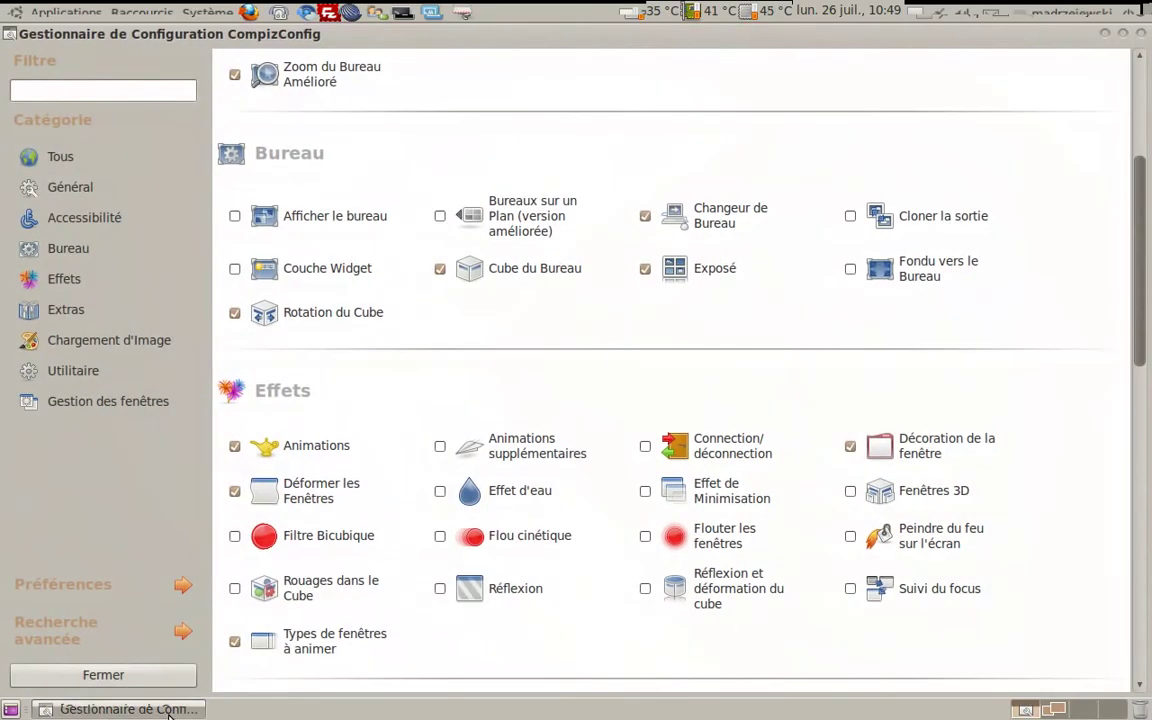
left_click(169, 712)
left_click(169, 712)
left_click(169, 713)
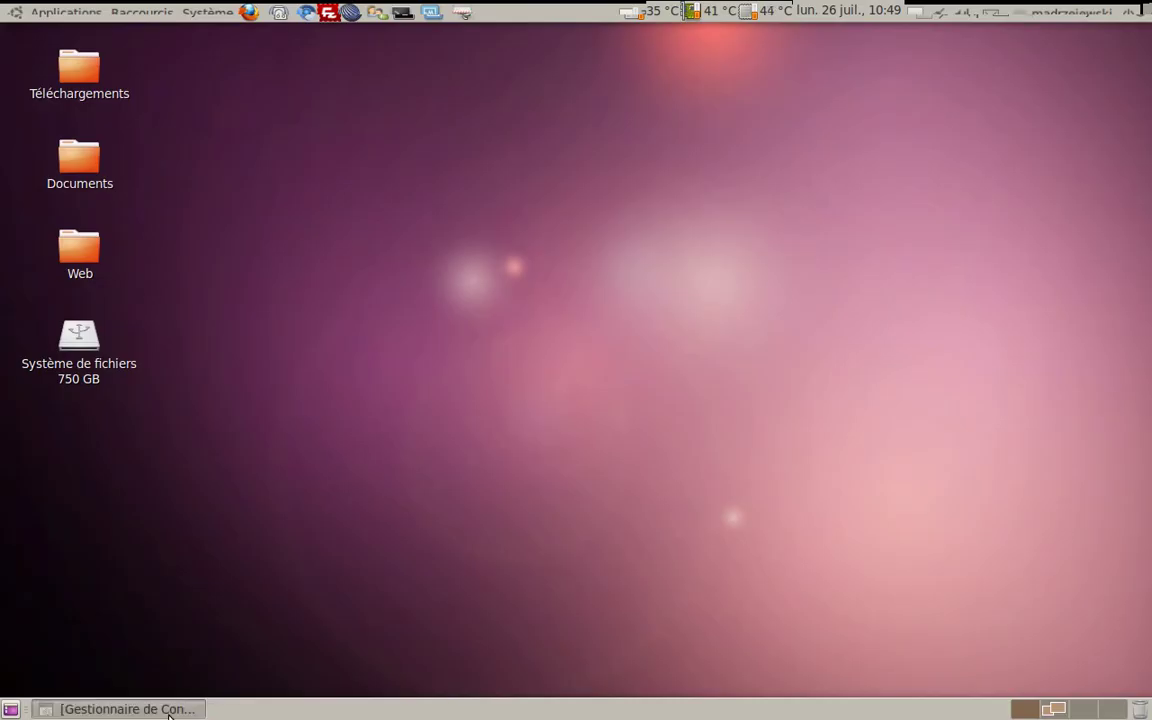
left_click(169, 712)
left_click(169, 712)
left_click(169, 712)
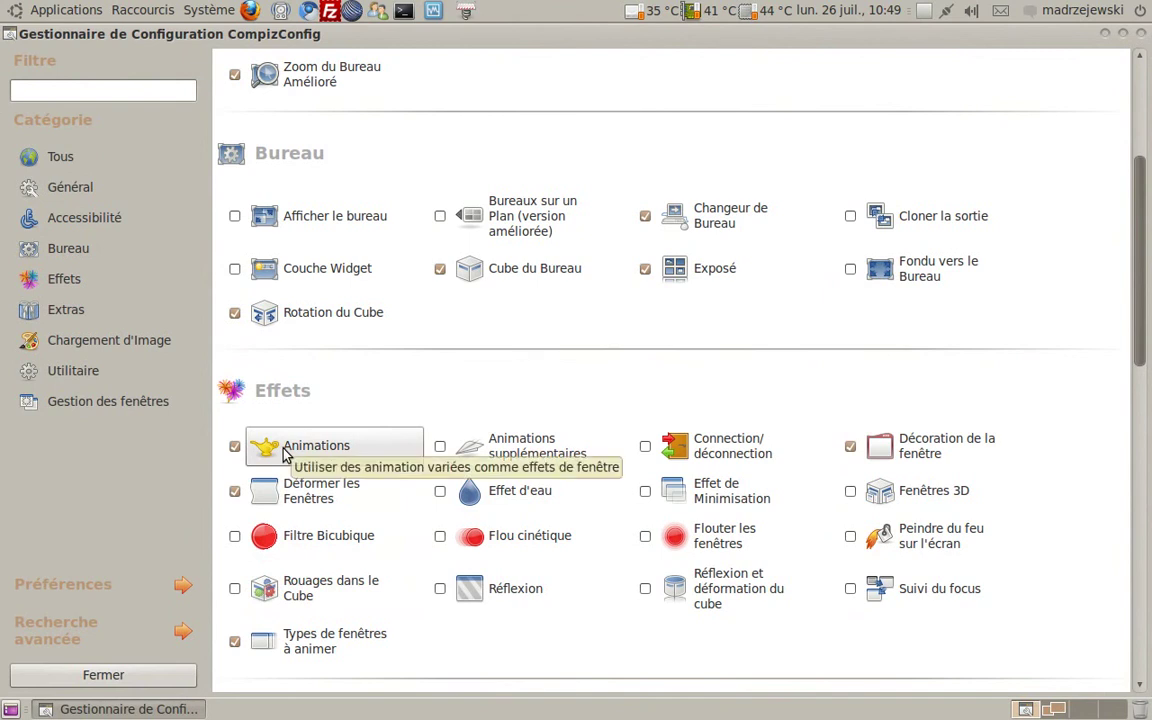
Step: Open the Animations settings and review the opening, closing and minimise animation effects, returning to the opening effects
left_click(316, 446)
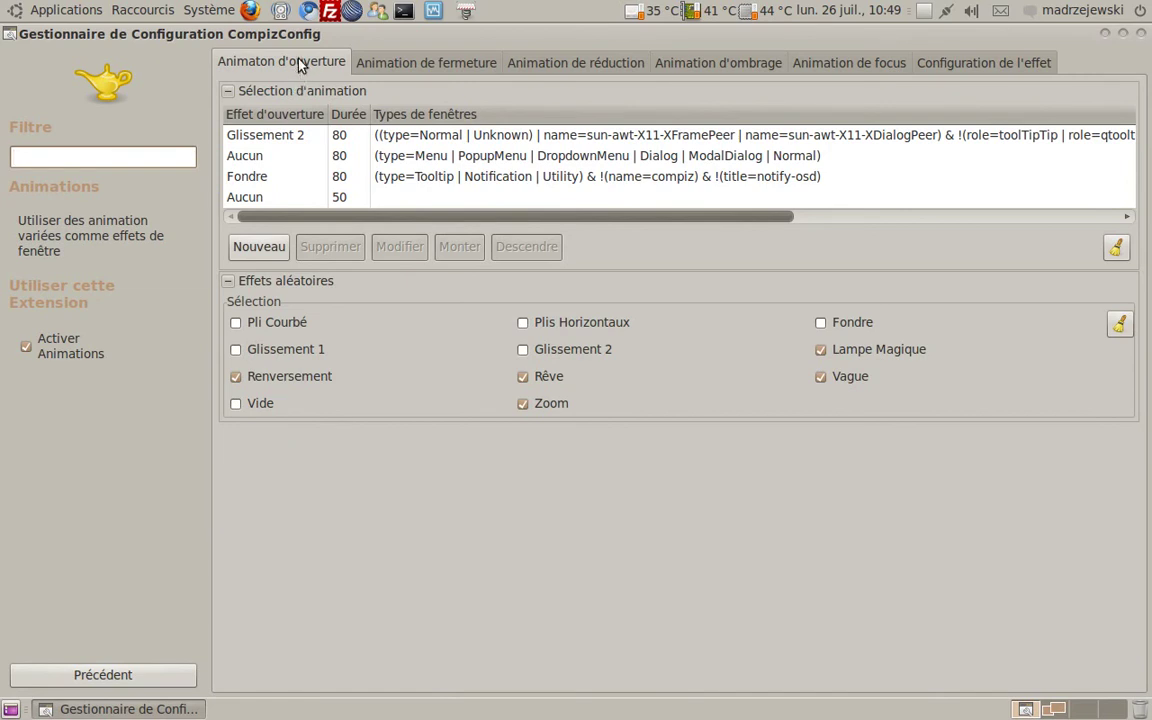
left_click(449, 63)
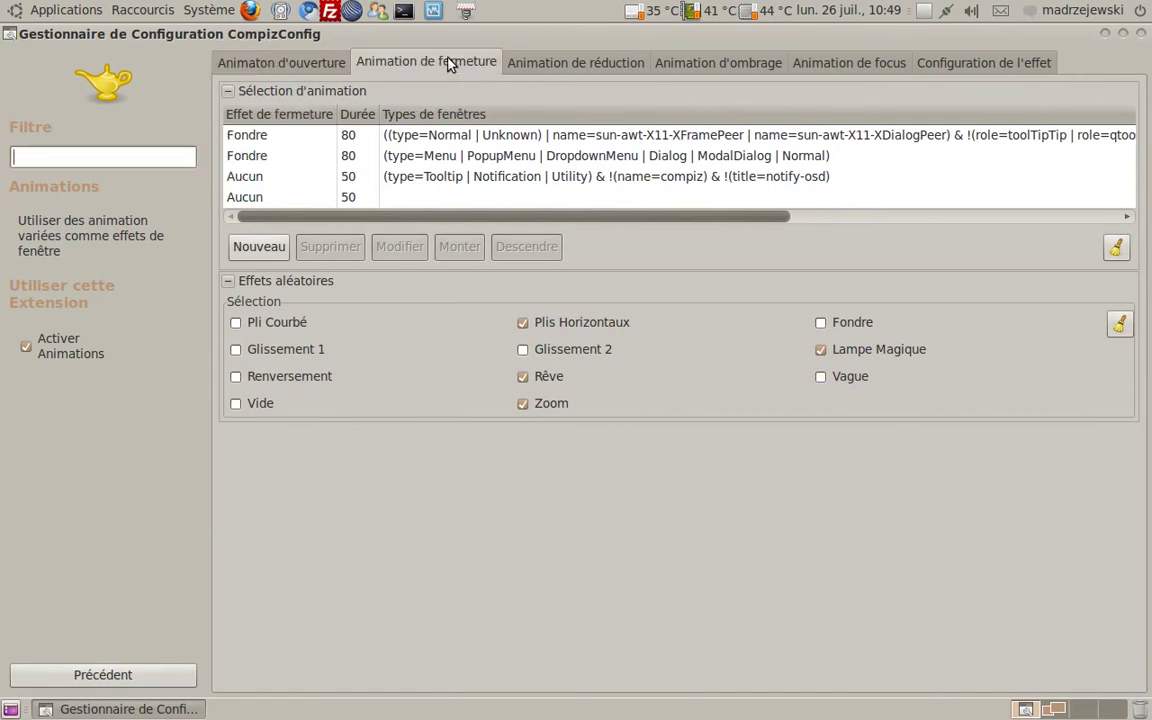
left_click(577, 74)
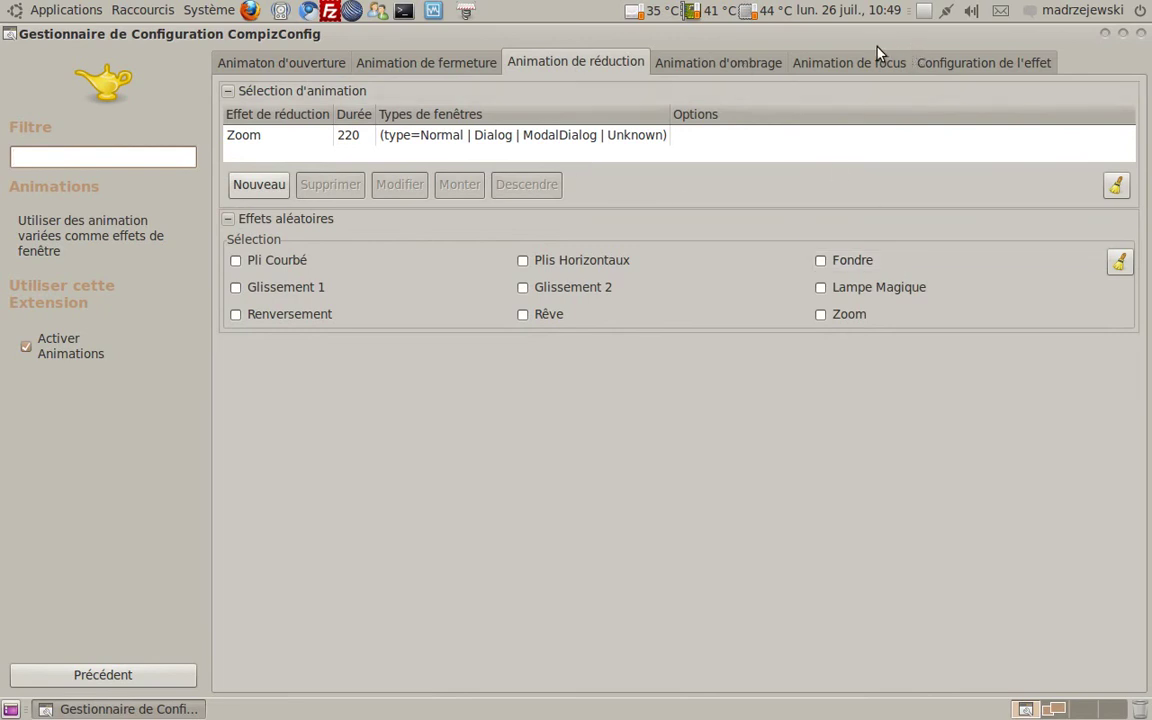
left_click(281, 63)
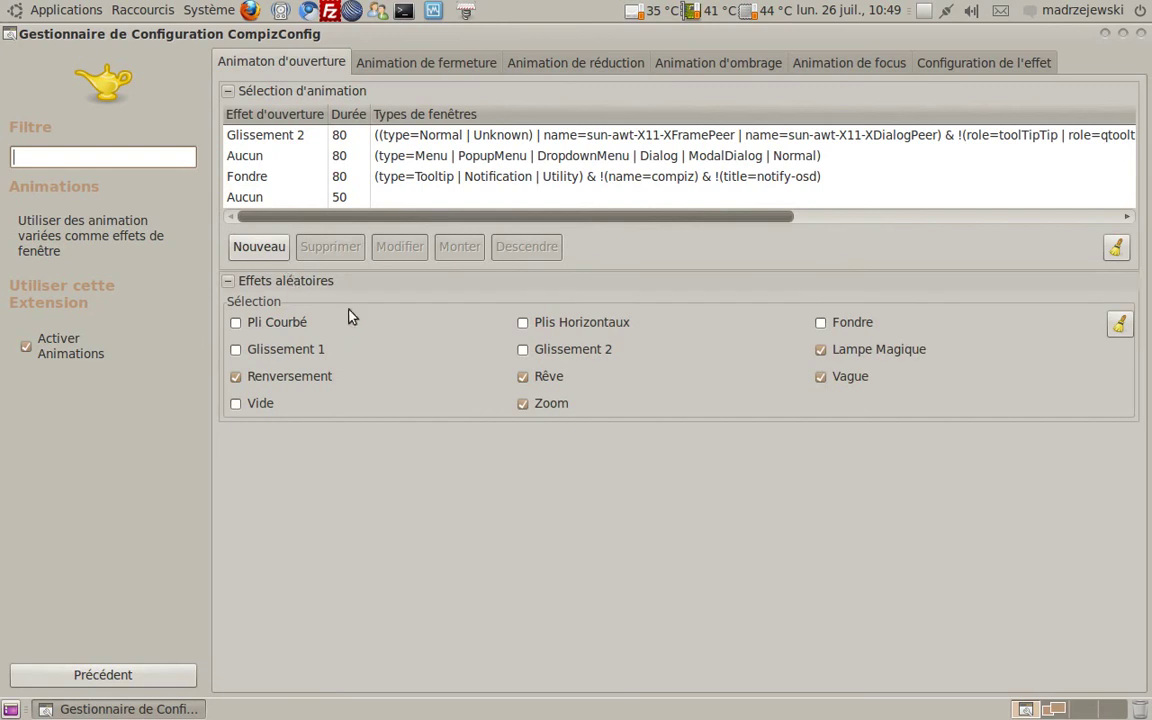
Step: Add Fondre to the random opening effects and enable random animations for all events in the effect configuration
left_click(822, 323)
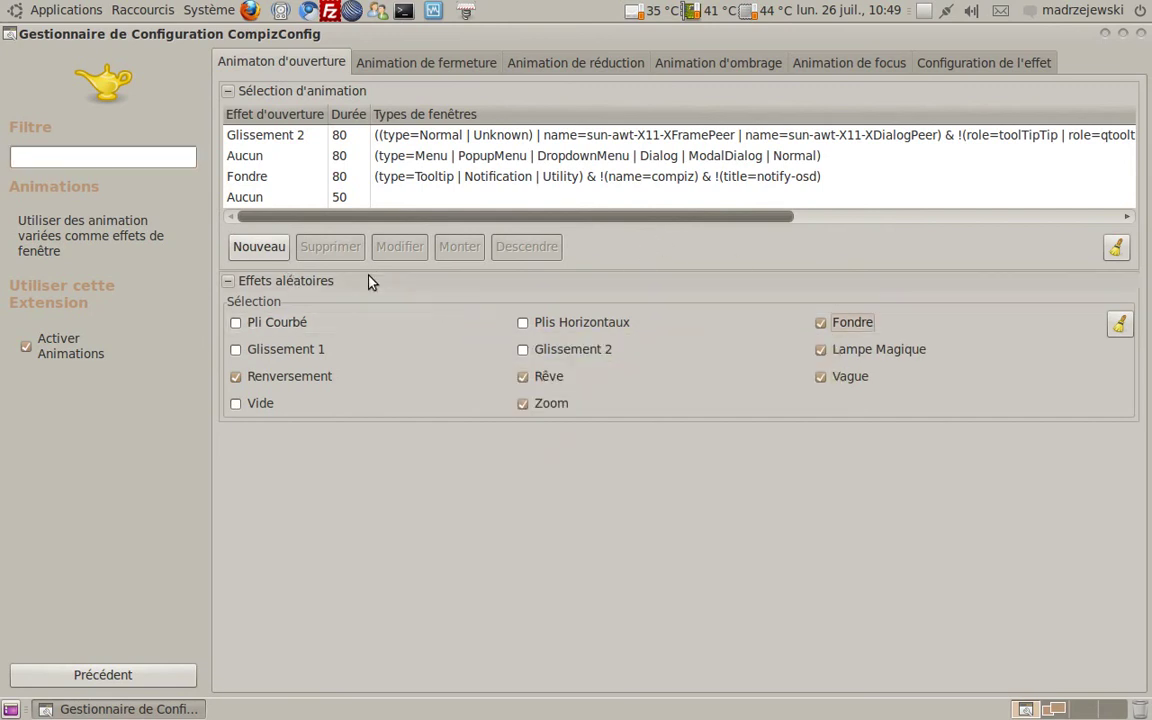
left_click(982, 68)
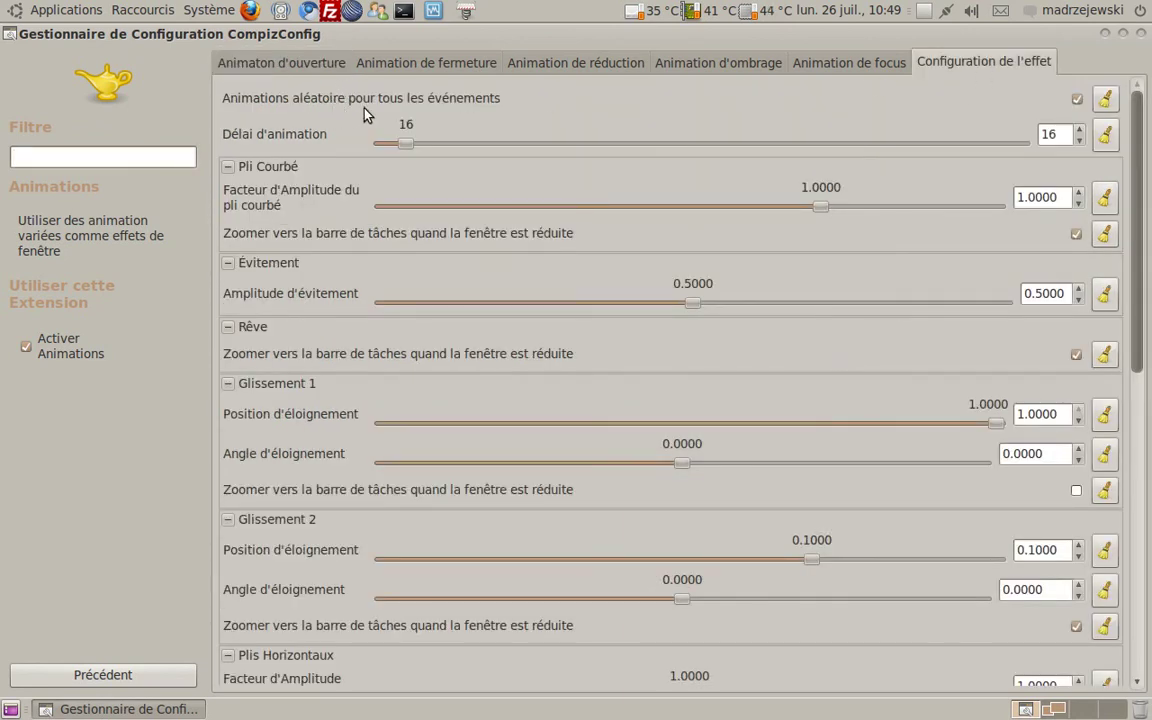
left_click(1076, 101)
Step: Test the random animations by repeatedly minimising and restoring the settings window
left_click(1110, 34)
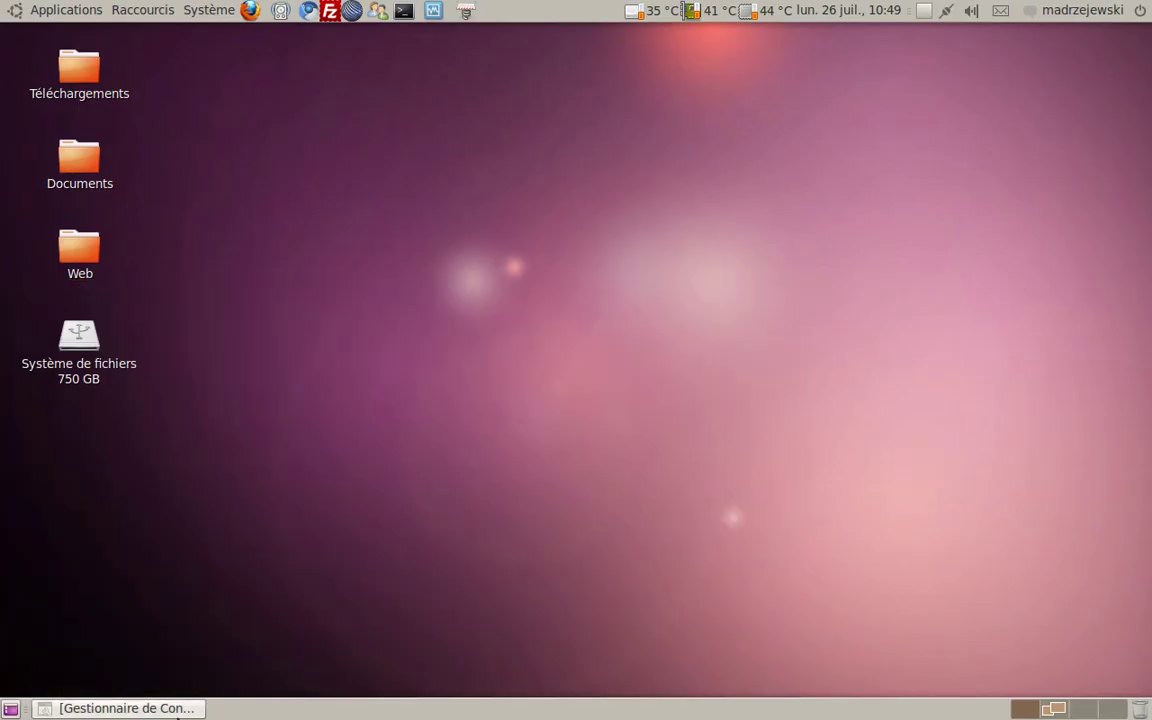
left_click(195, 708)
left_click(178, 712)
left_click(176, 712)
left_click(173, 712)
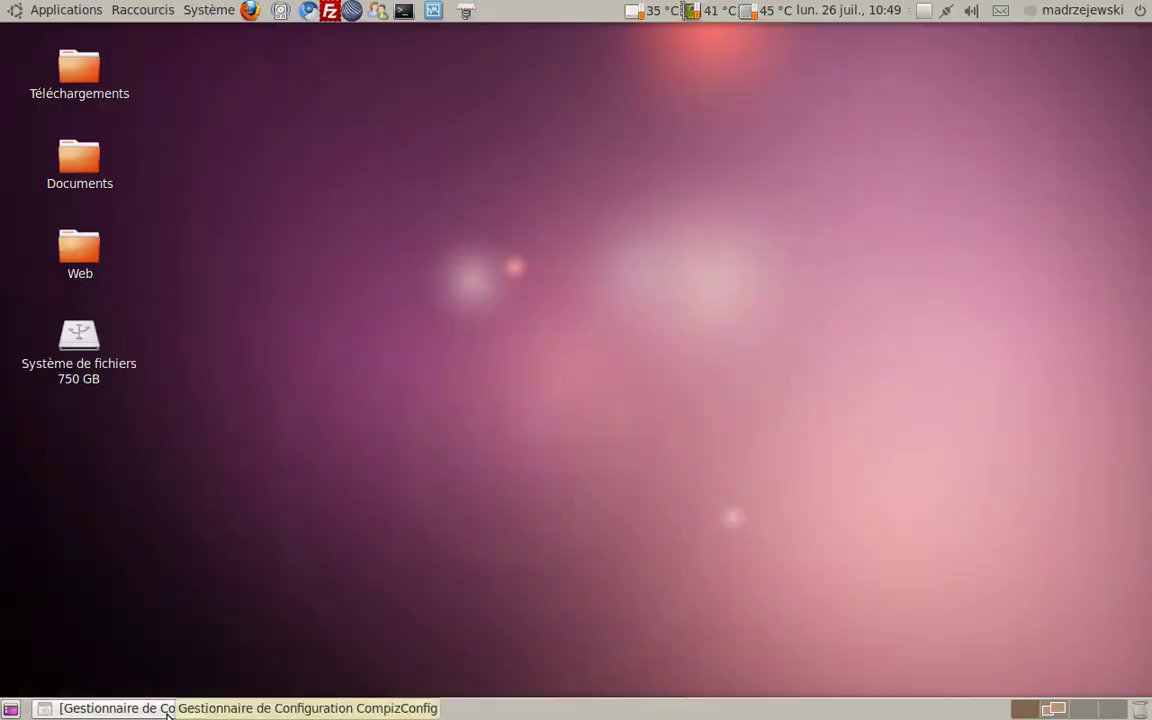
left_click(170, 713)
left_click(168, 714)
left_click(168, 714)
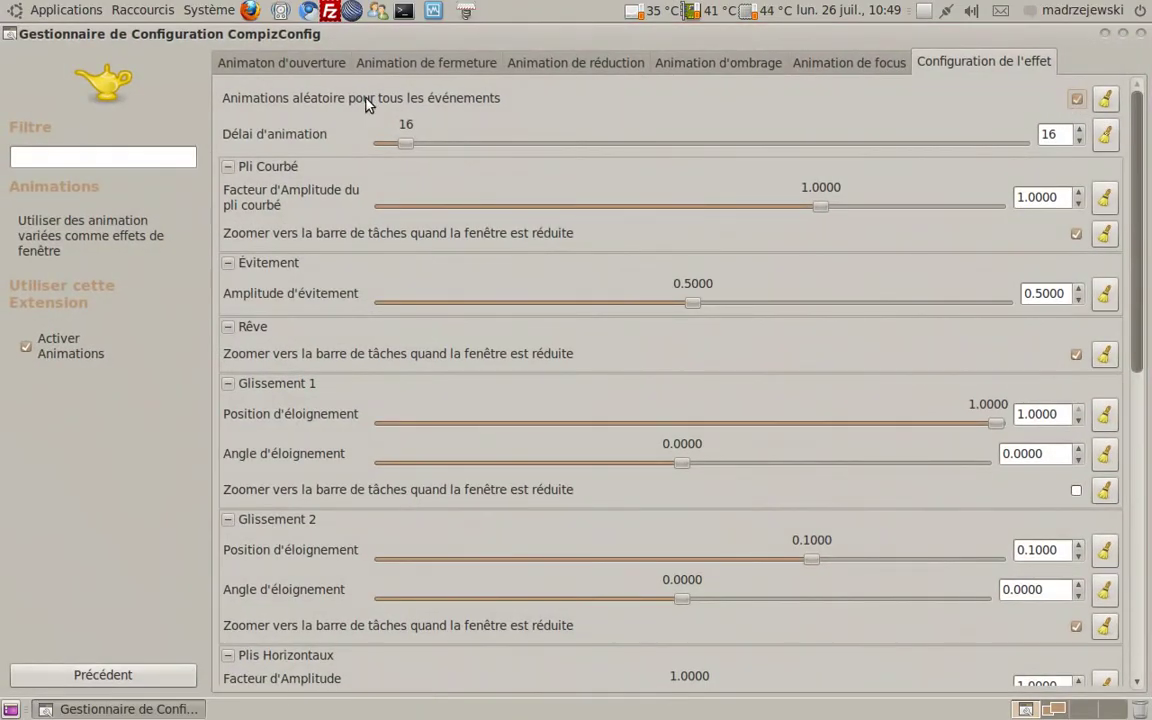
Step: Review the random opening and closing effects and test the minimise and restore animations again
left_click(298, 61)
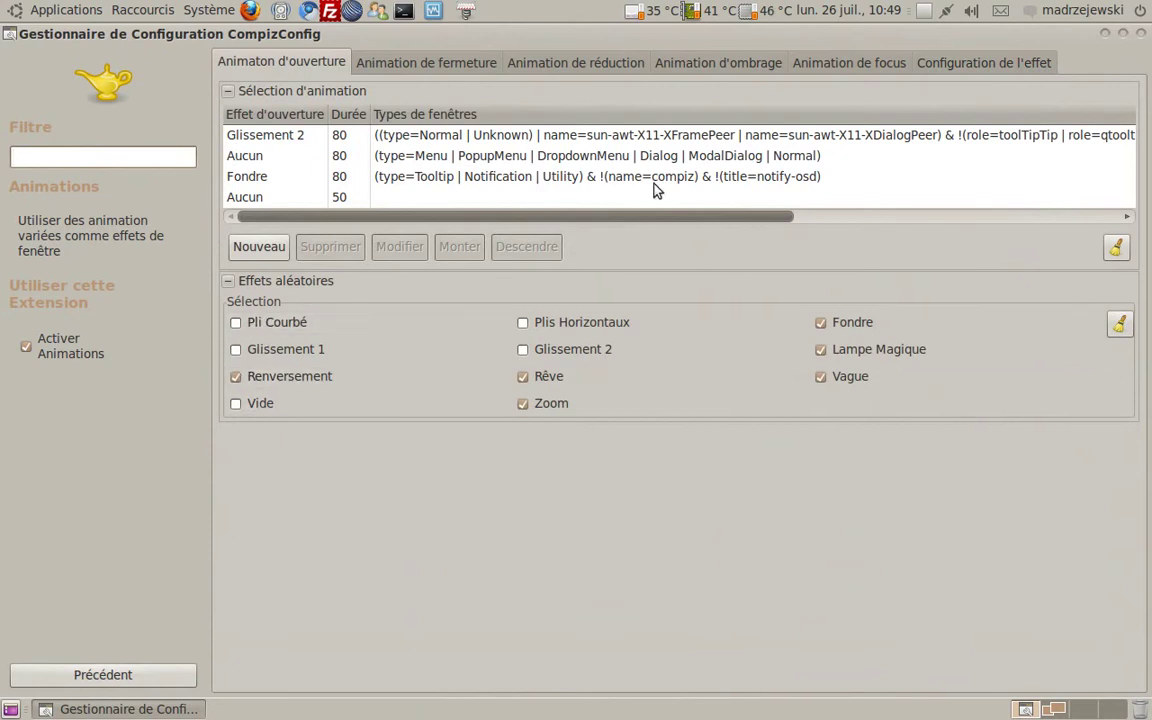
left_click(415, 62)
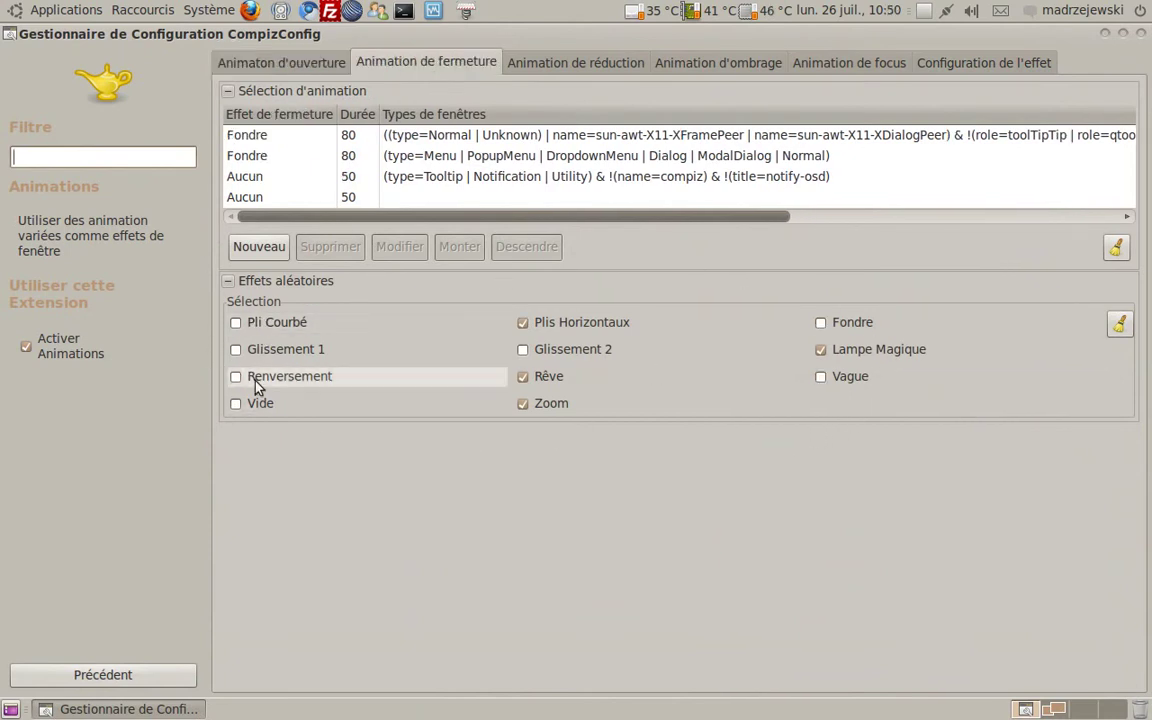
left_click(1105, 33)
left_click(112, 708)
left_click(112, 708)
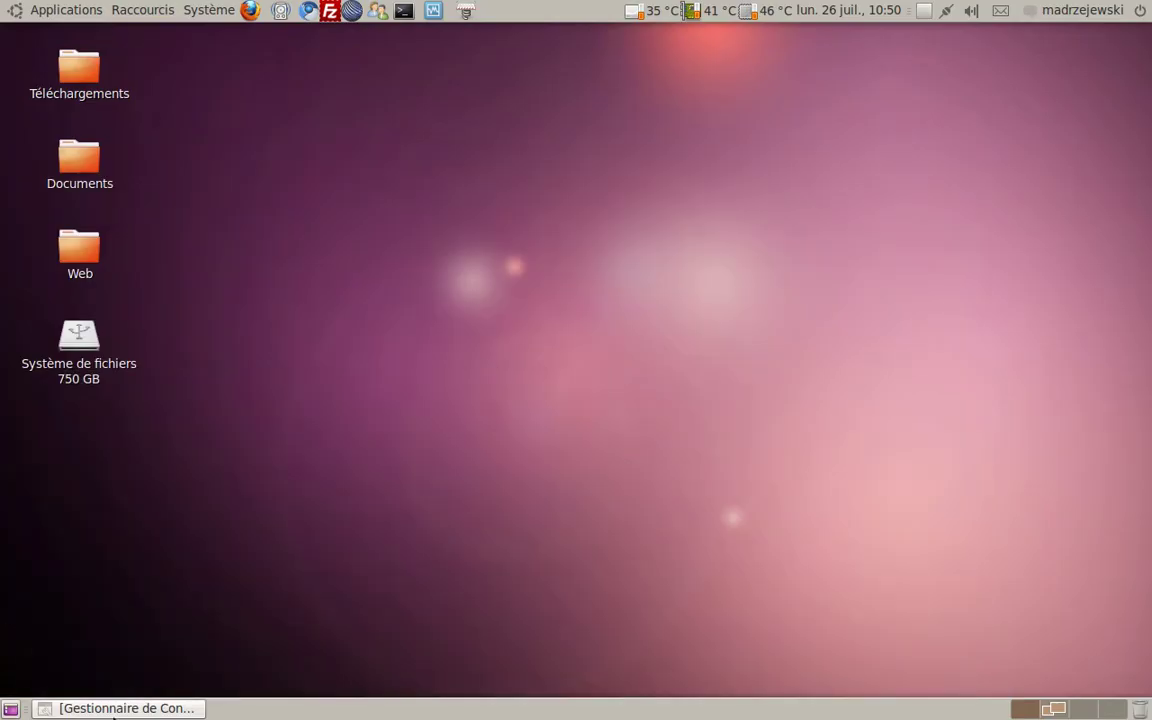
left_click(111, 707)
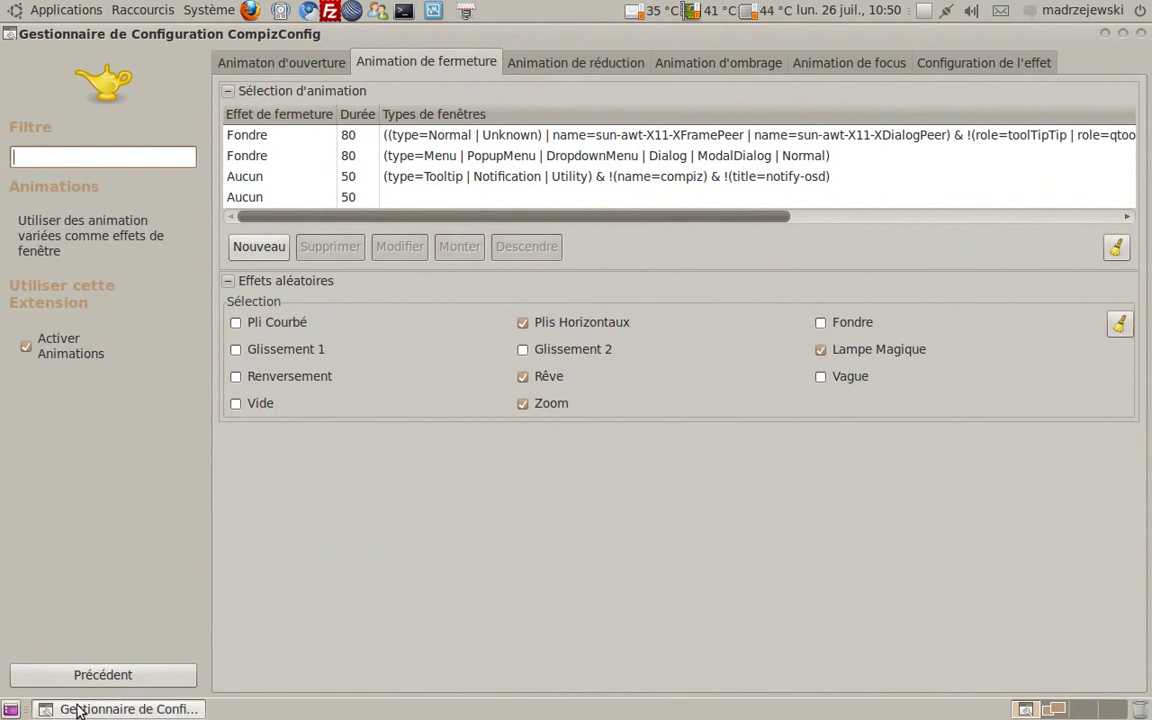
Step: Return to the plugin list, enable Animations supplémentaires and open its settings
left_click(102, 678)
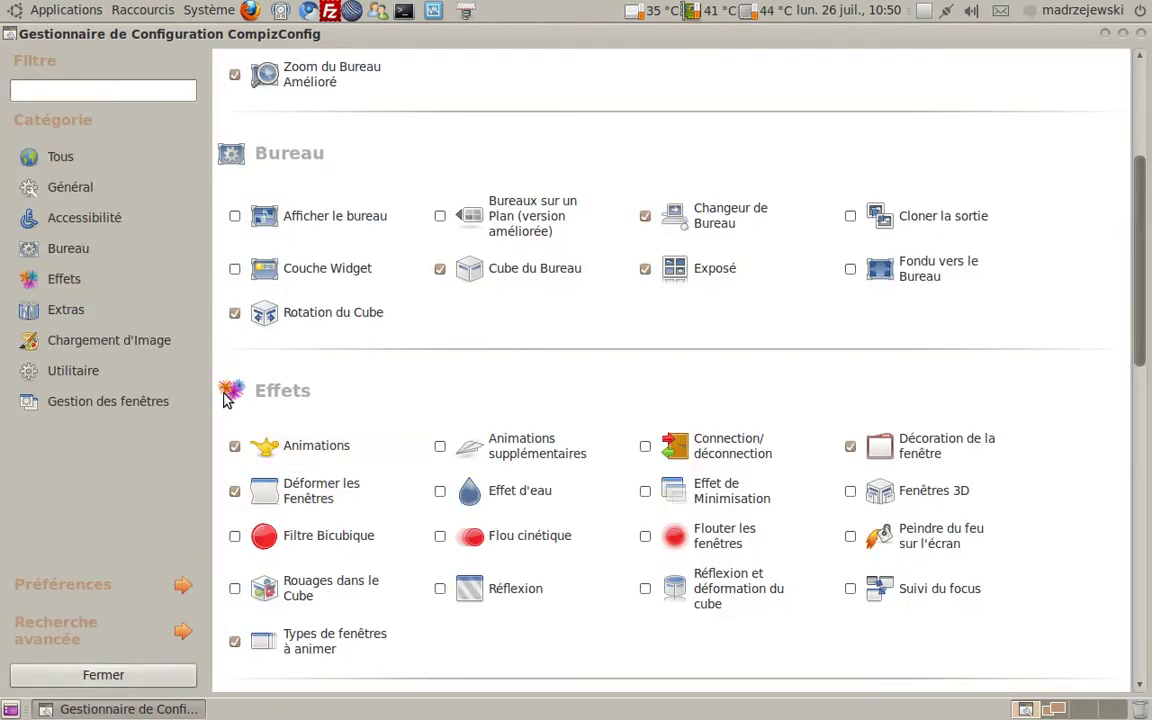
left_click(440, 446)
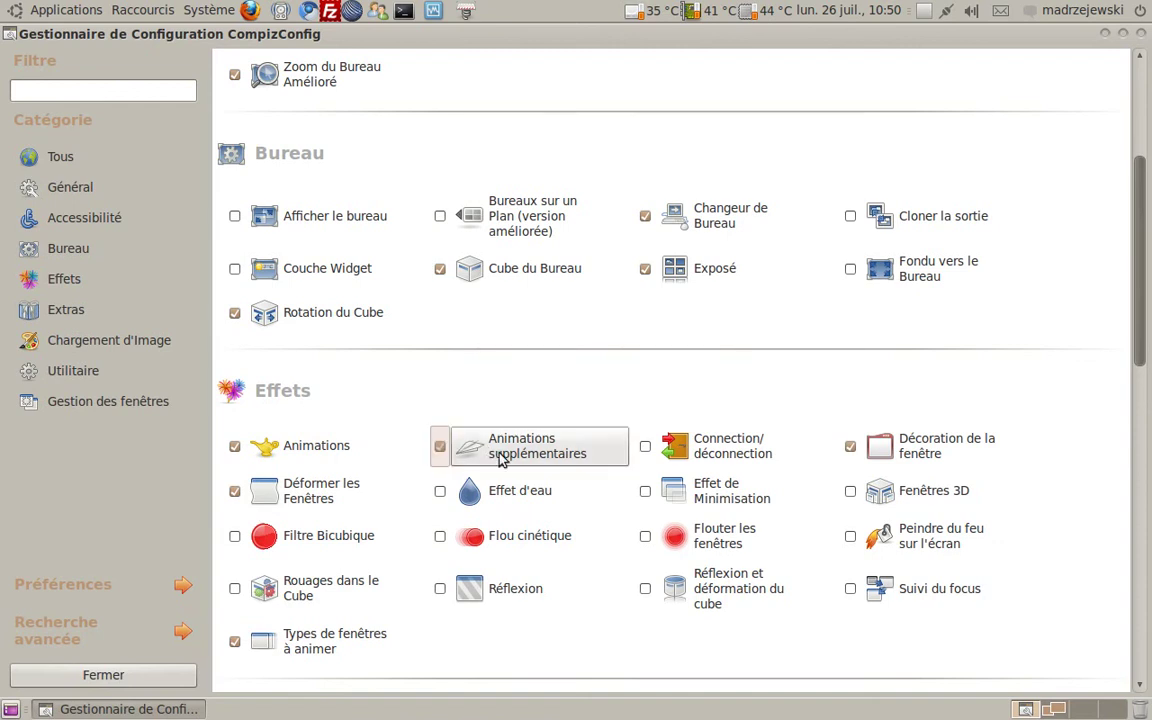
left_click(493, 459)
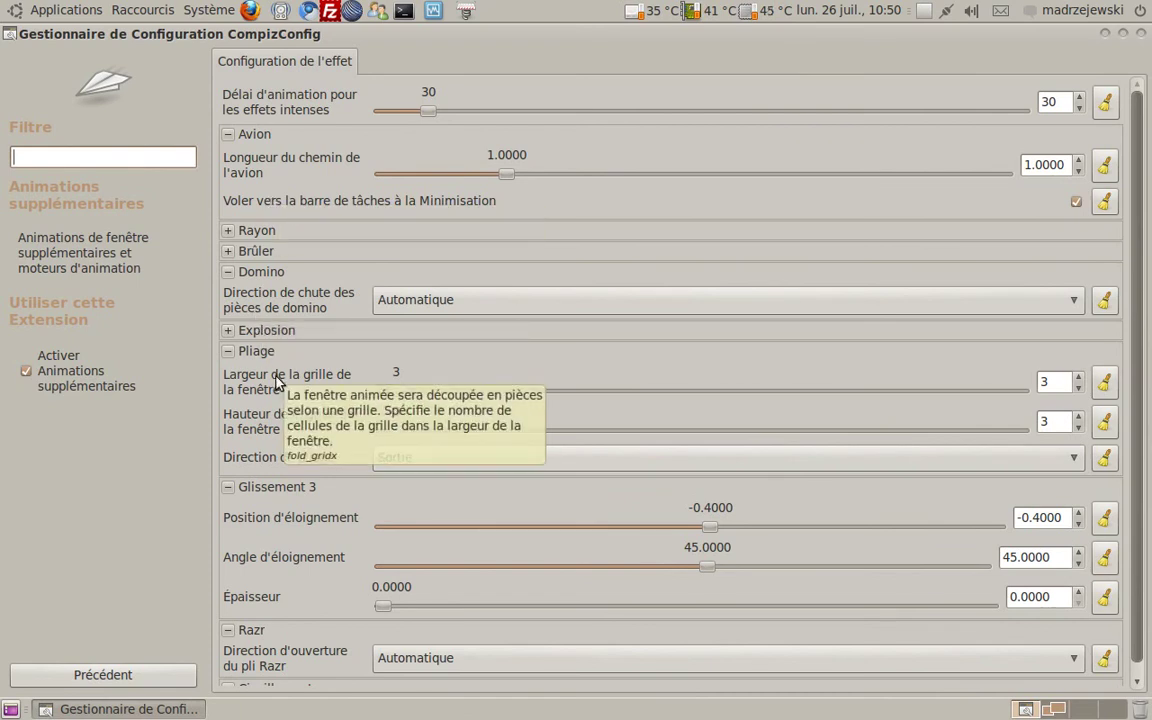
Step: Test the supplementary animations by minimising and restoring the settings window many times, ending with it restored
left_click(1104, 33)
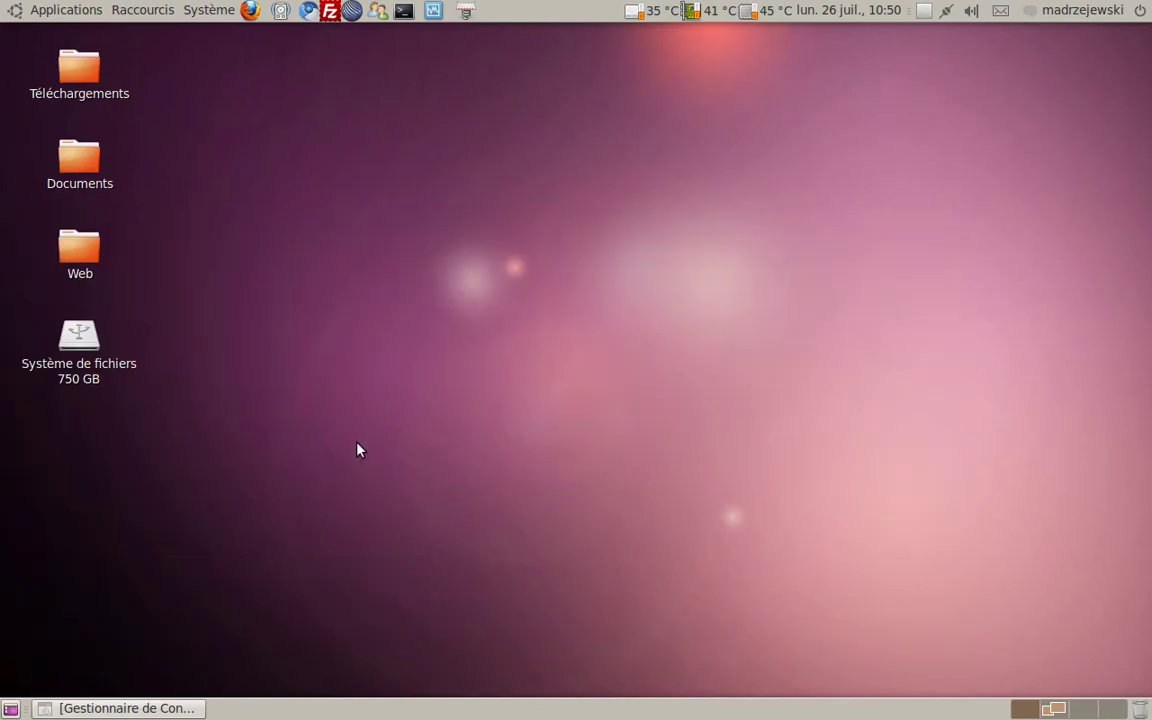
left_click(165, 712)
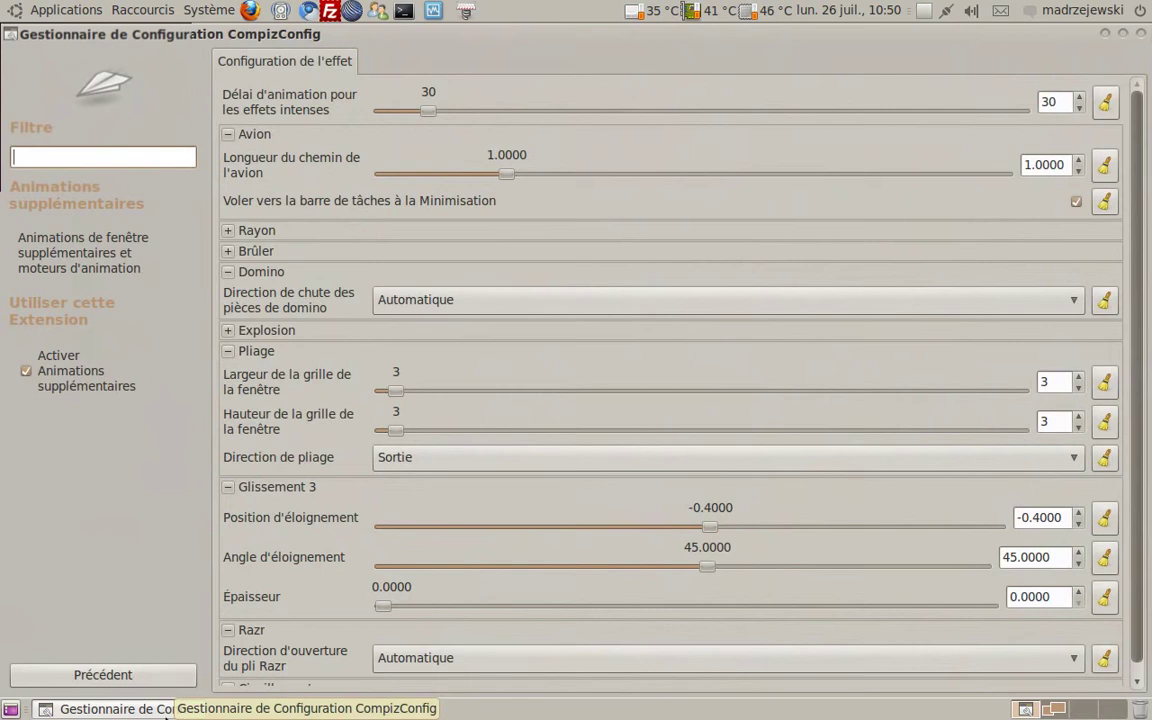
left_click(165, 712)
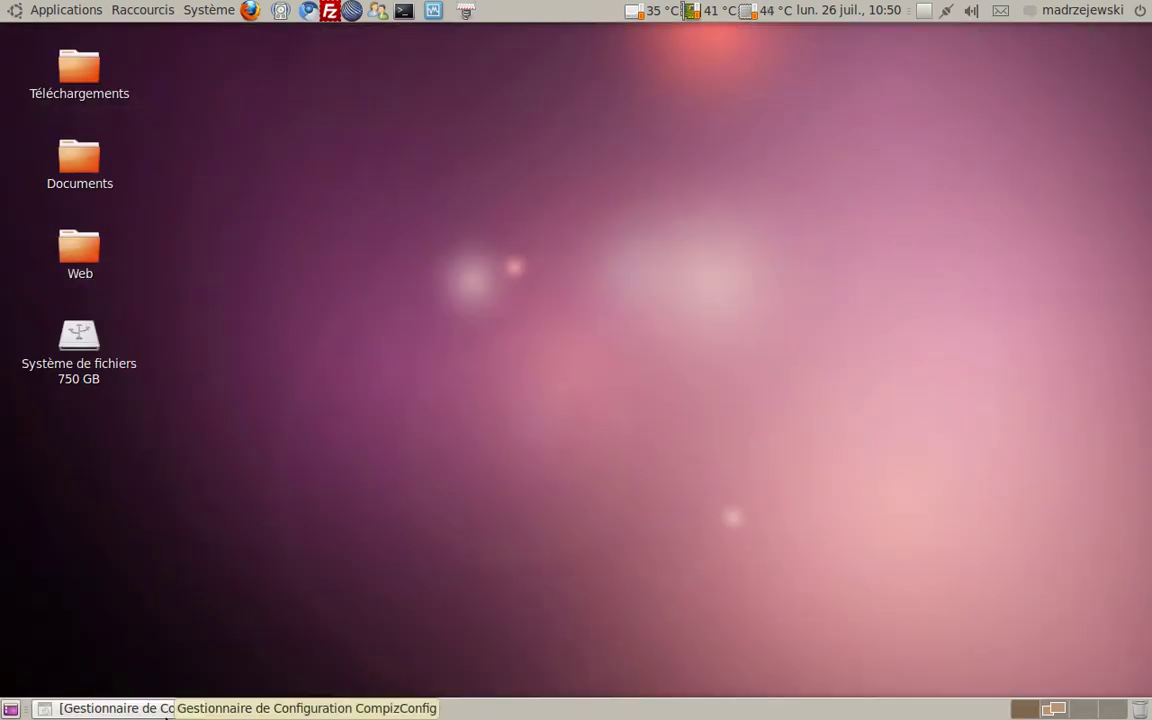
left_click(165, 712)
left_click(165, 712)
left_click(165, 712)
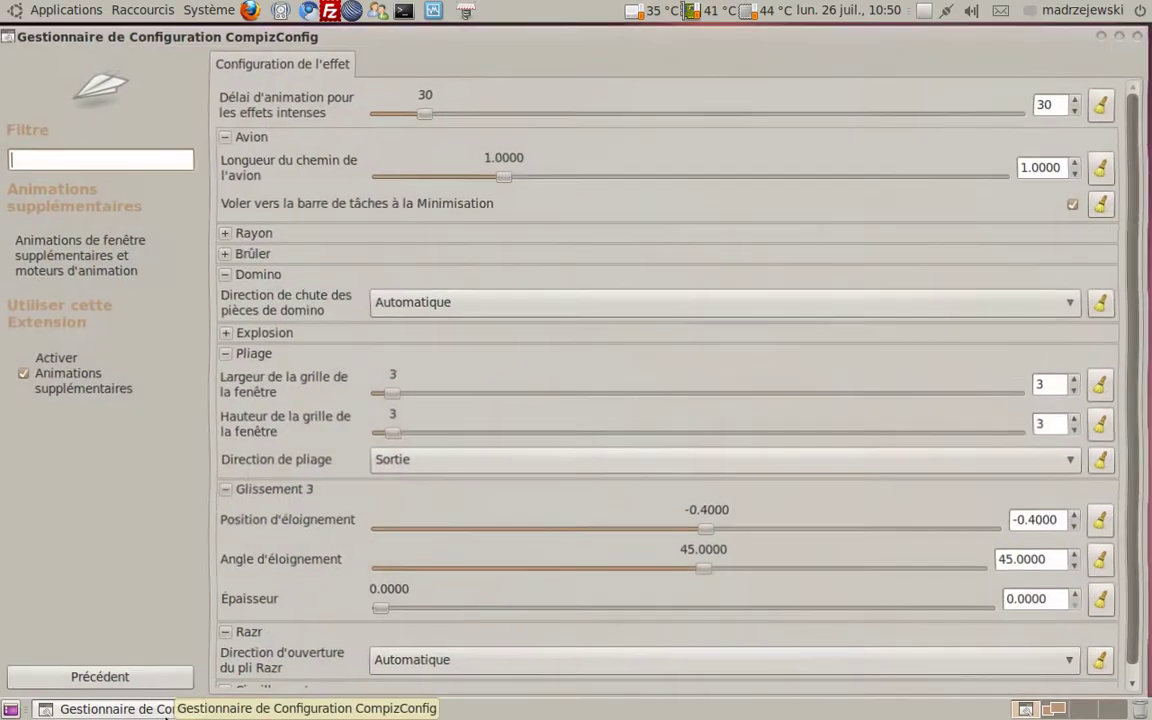
left_click(165, 712)
left_click(165, 712)
left_click(165, 712)
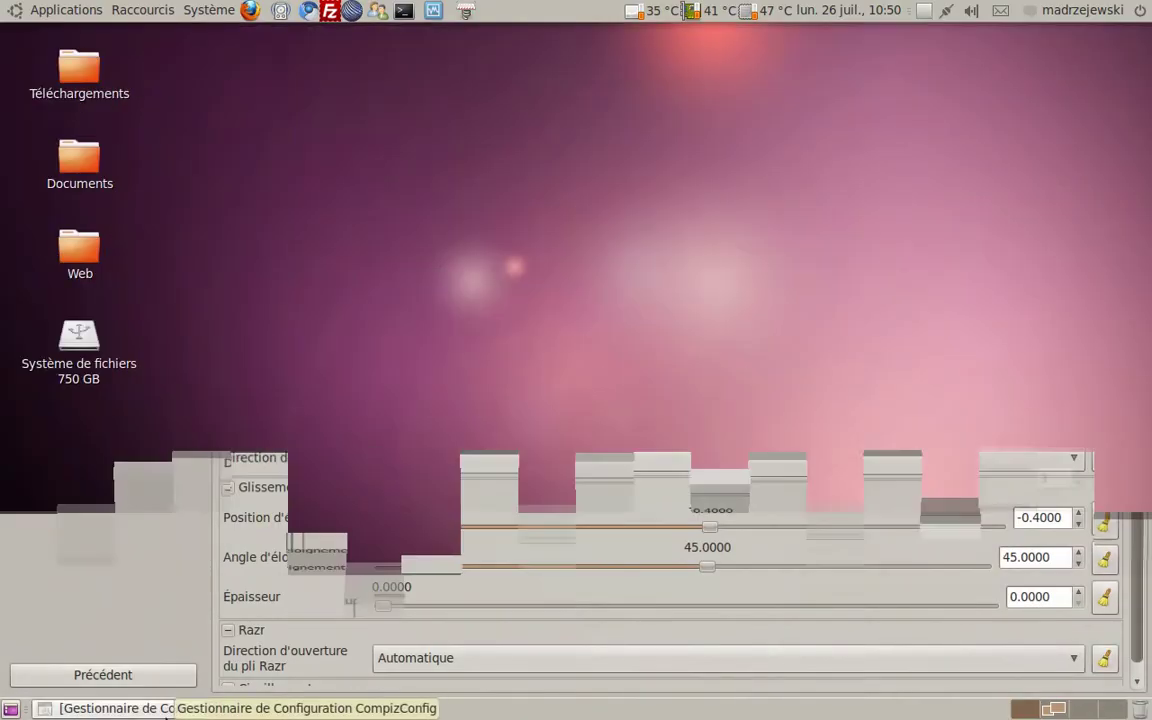
left_click(165, 712)
left_click(165, 712)
left_click(165, 712)
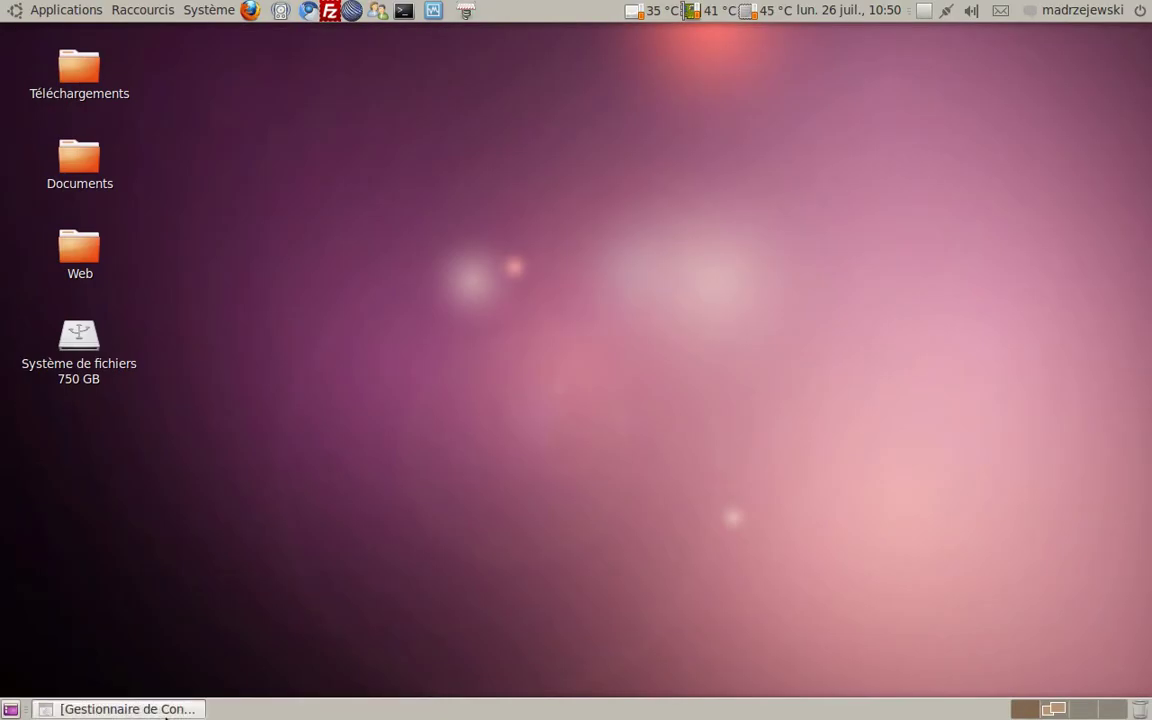
left_click(165, 712)
left_click(150, 712)
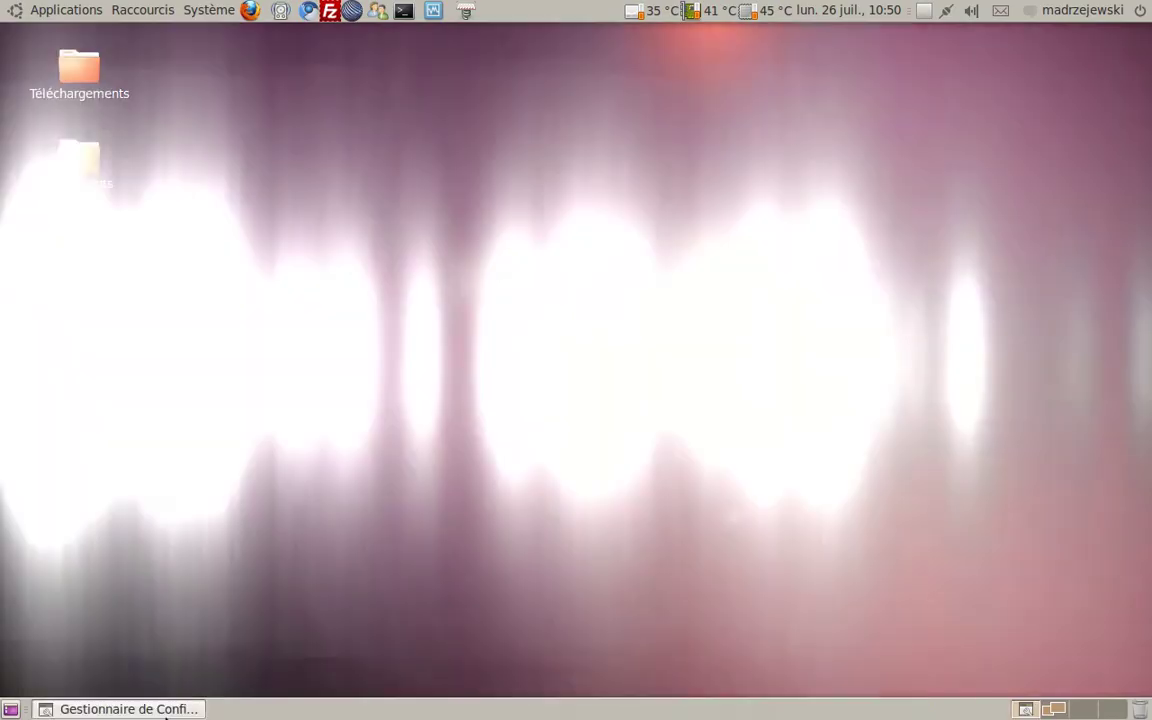
left_click(150, 712)
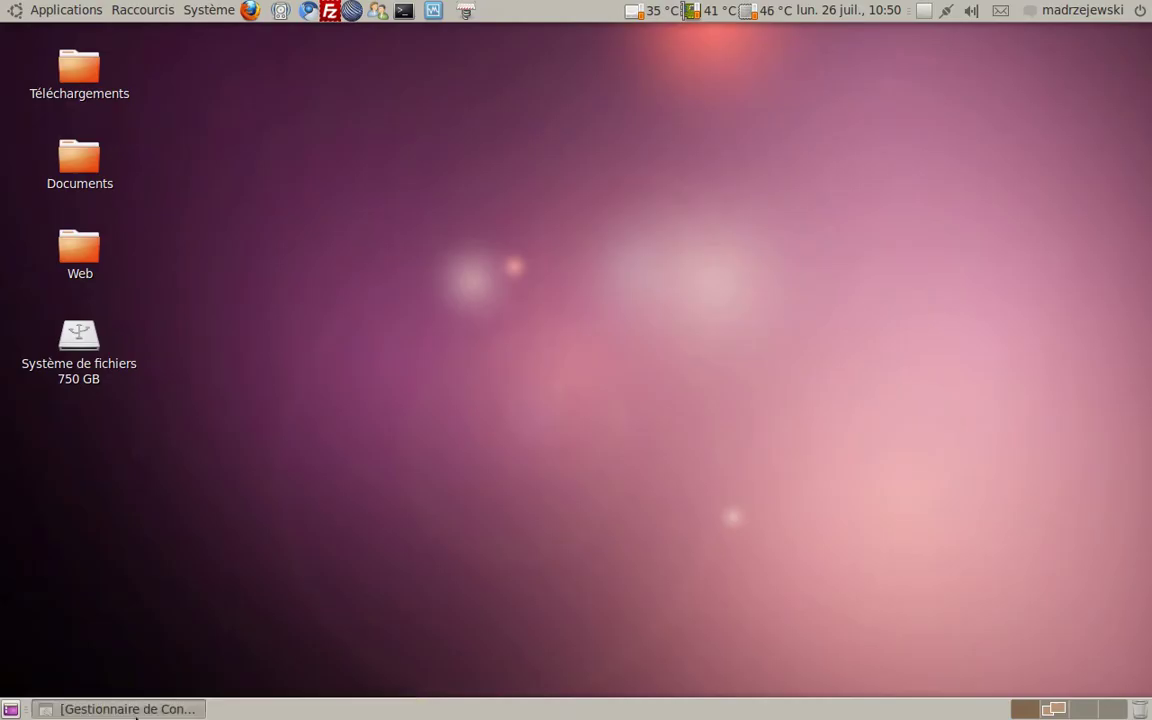
left_click(150, 712)
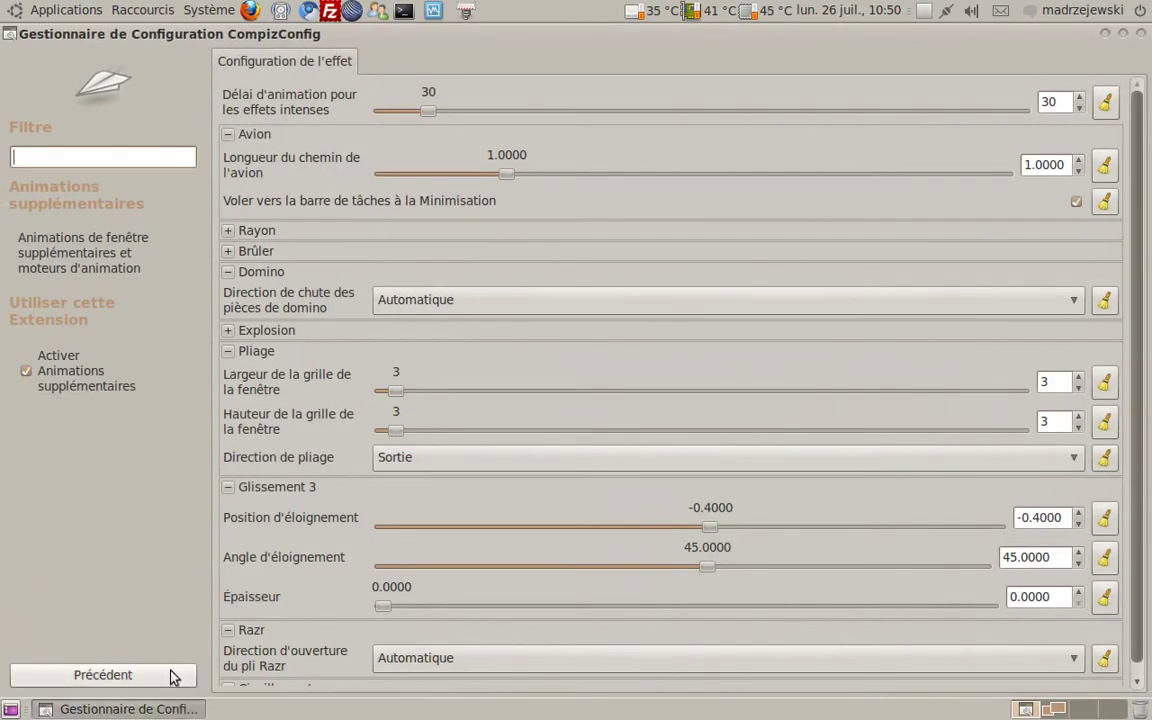
Step: Open the Déformer les Fenêtres settings and test the deformation by moving the unmaximised window
left_click(158, 672)
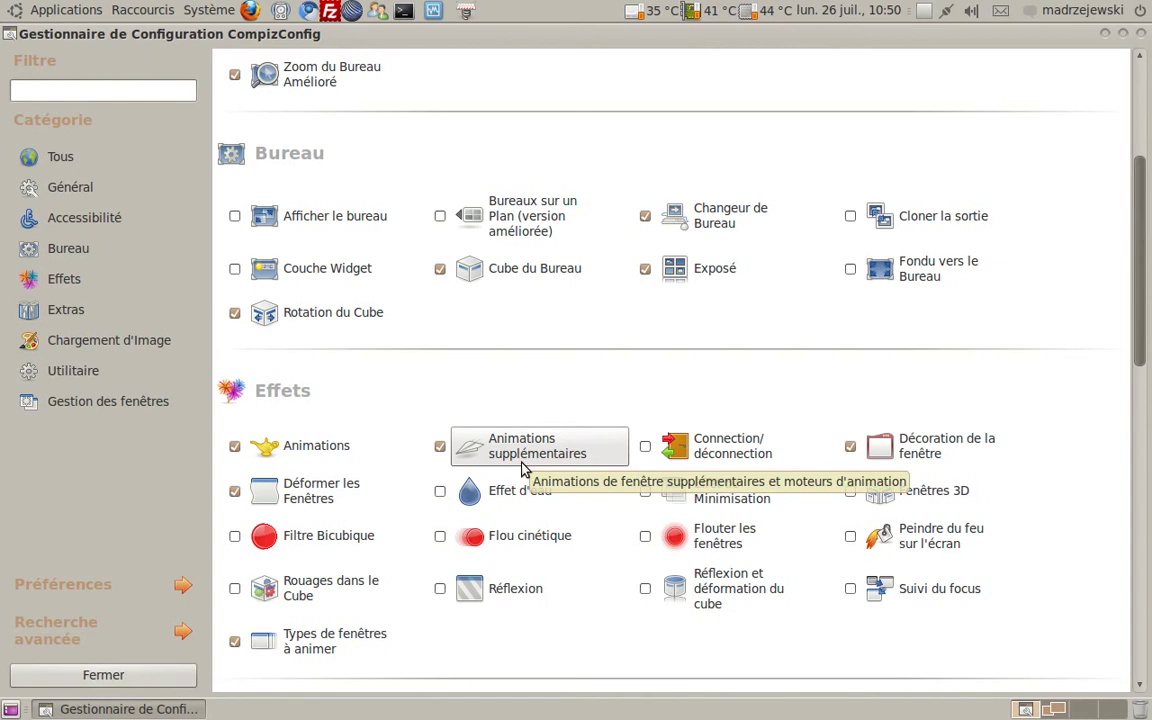
left_click(440, 446)
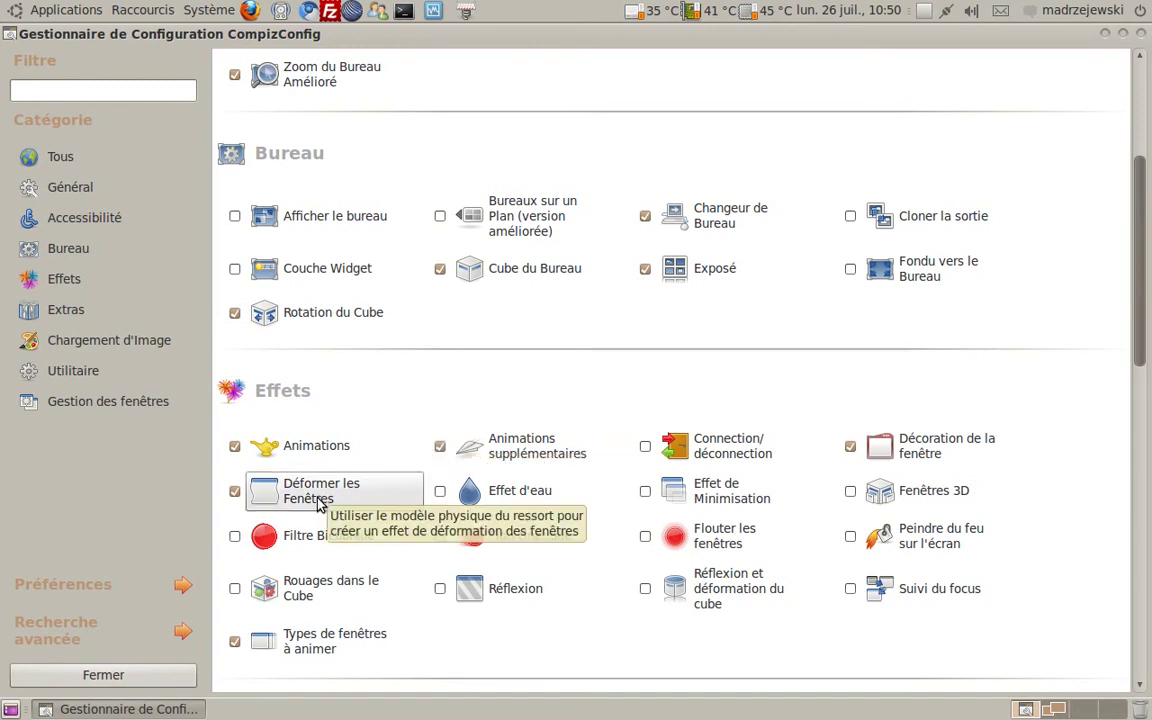
left_click(263, 495)
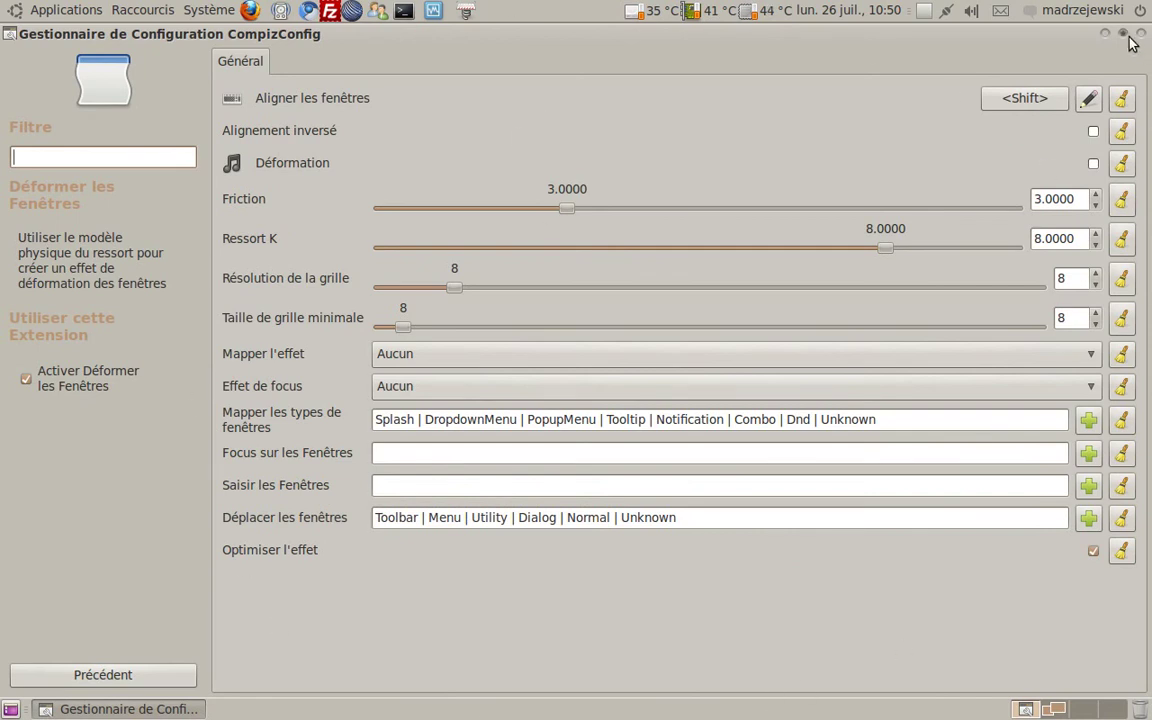
double_click(1010, 30)
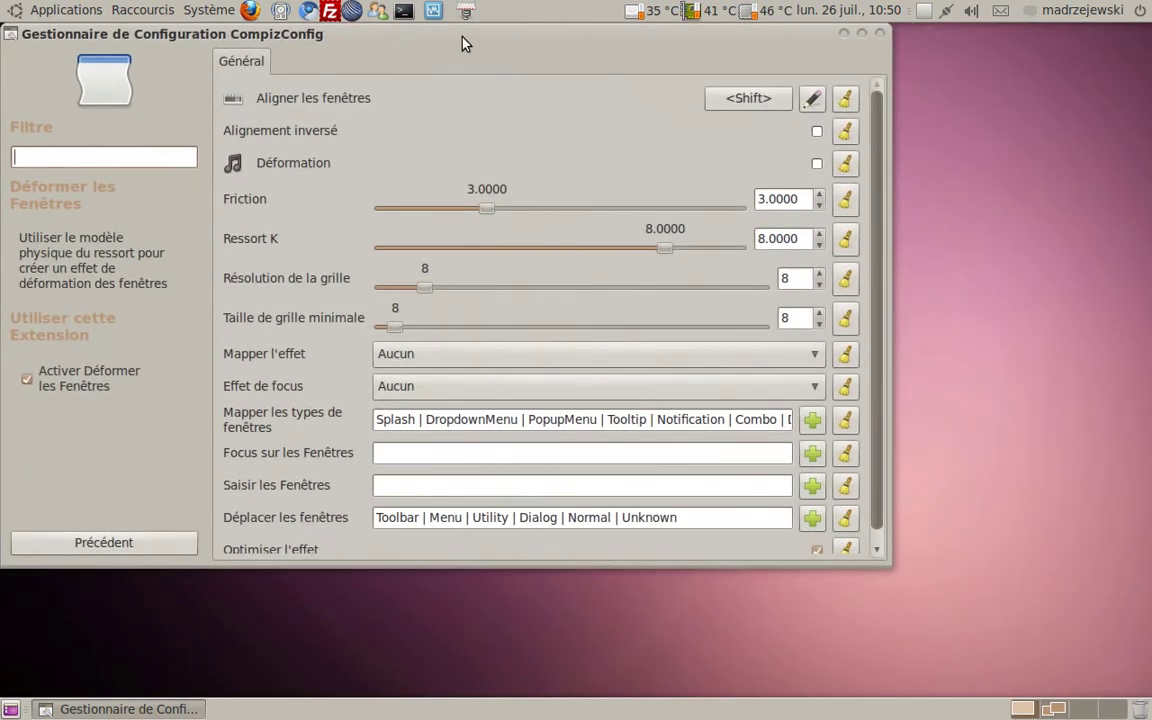
left_click_drag(449, 40, 583, 100)
Step: Turn Déformer les Fenêtres off and back on, deactivating Fenêtres Adhésives to resolve the conflict
left_click(177, 448)
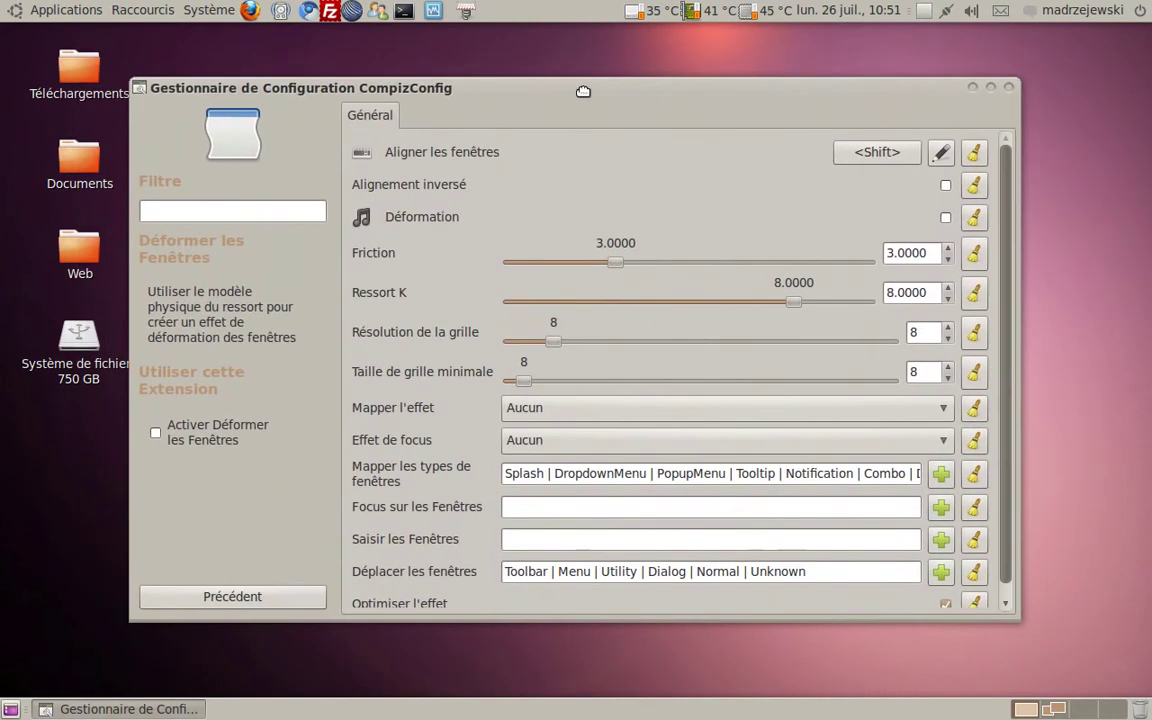
left_click(163, 432)
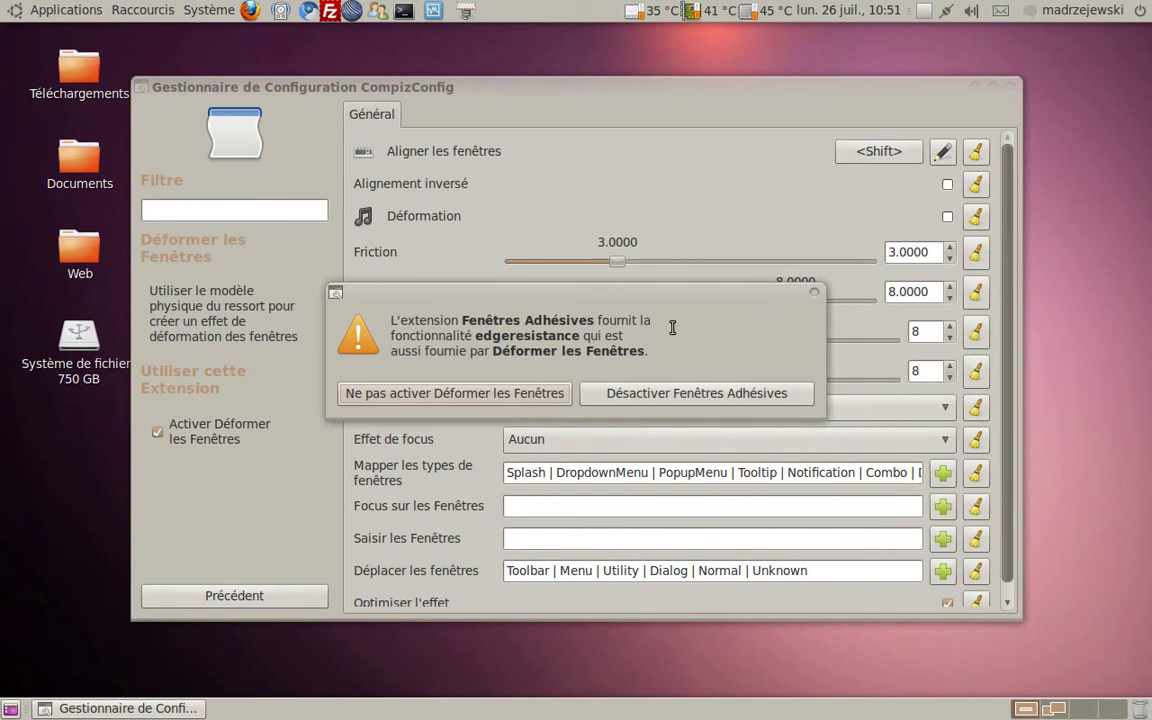
left_click(622, 398)
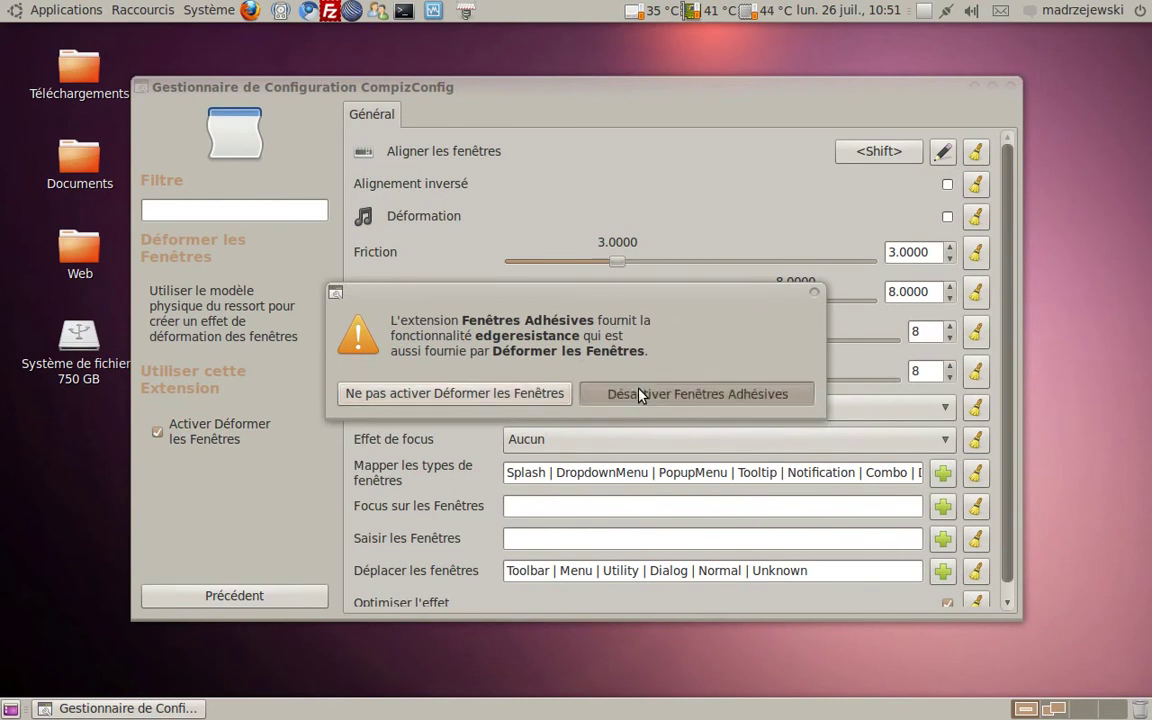
Step: Test the re-enabled window deformation by moving the settings window around the desktop by its title bar
left_click_drag(476, 87, 464, 135)
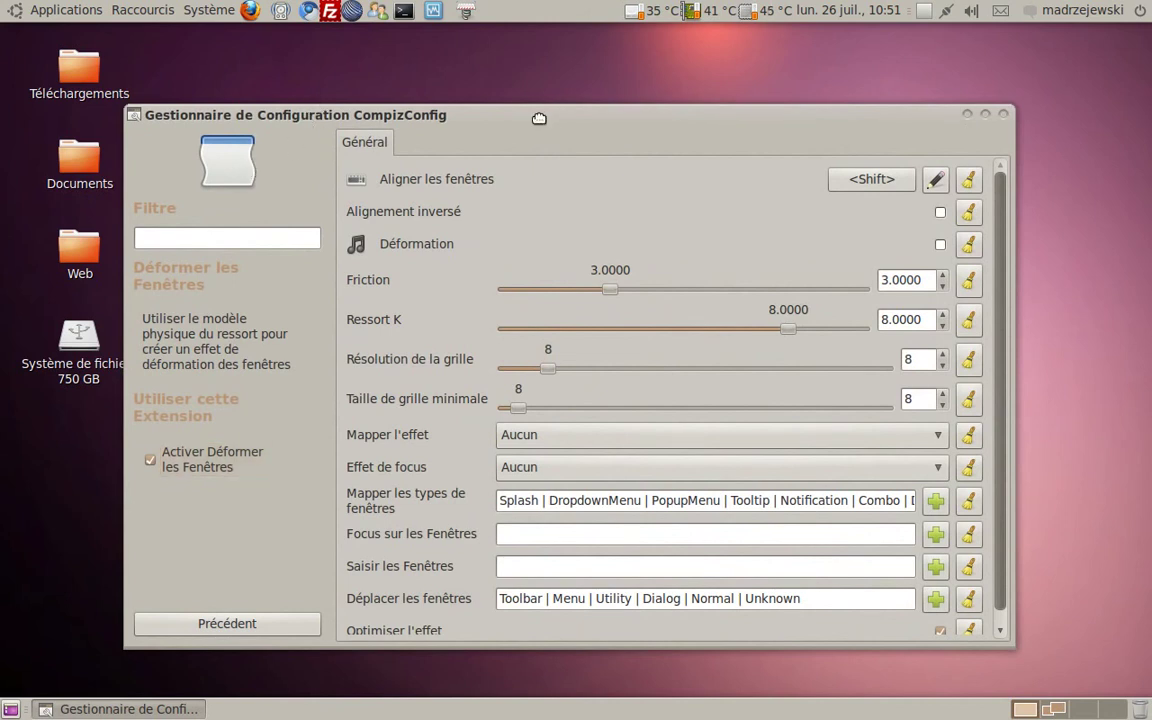
left_click_drag(540, 123, 576, 117)
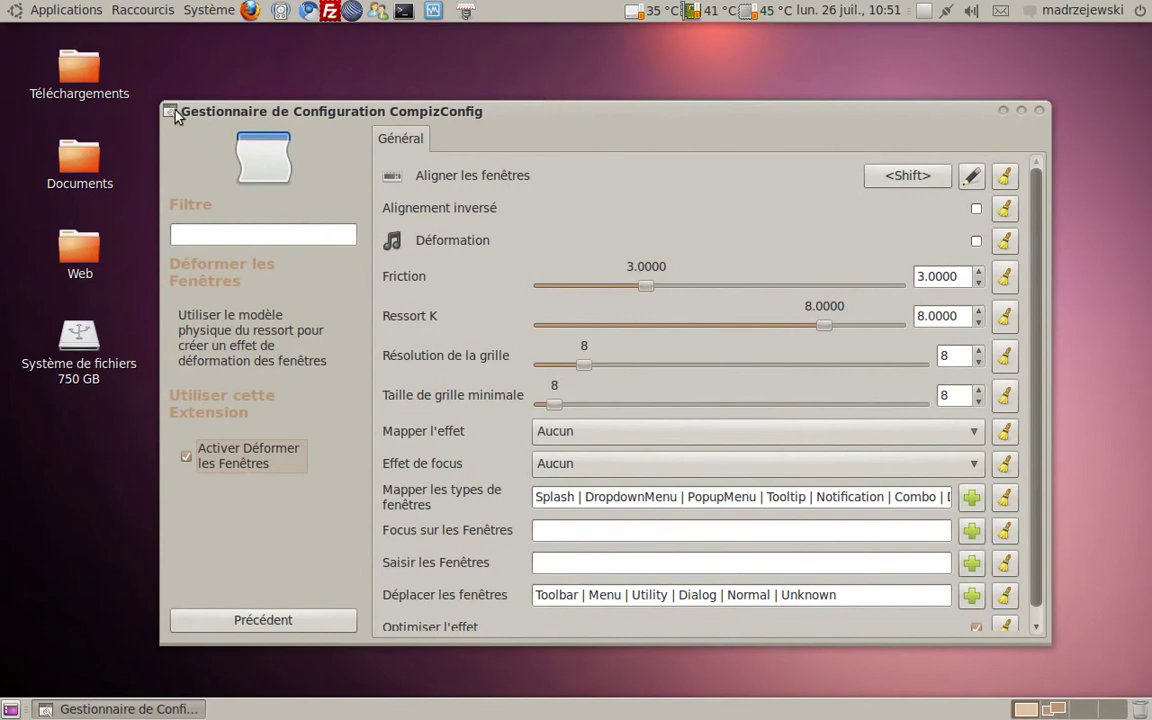
left_click_drag(187, 117, 174, 88)
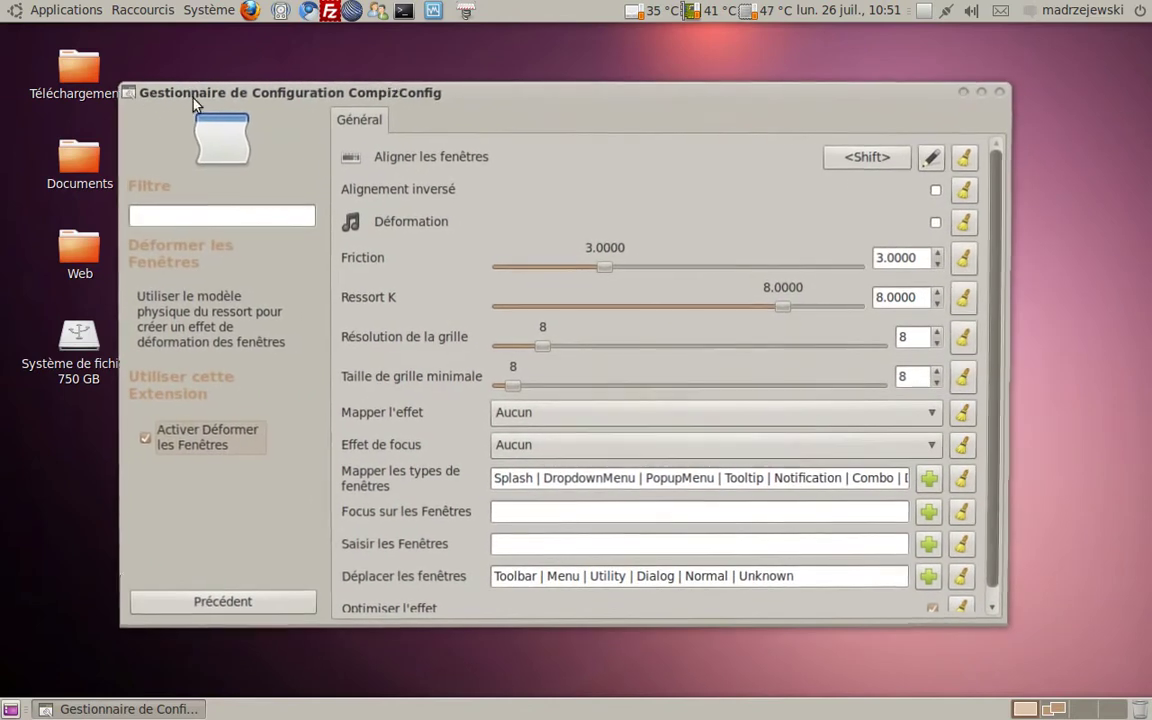
left_click_drag(511, 90, 564, 90)
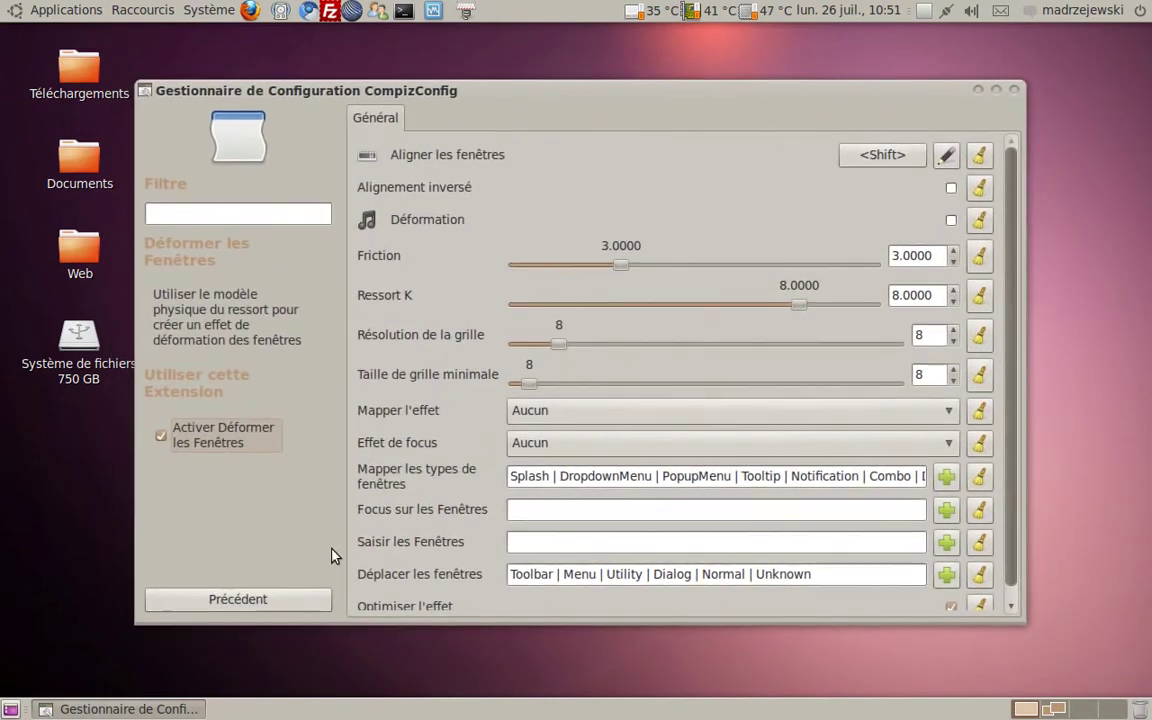
Step: Enable the Effet d'eau plugin and turn on its rain effect from its settings page
left_click(298, 601)
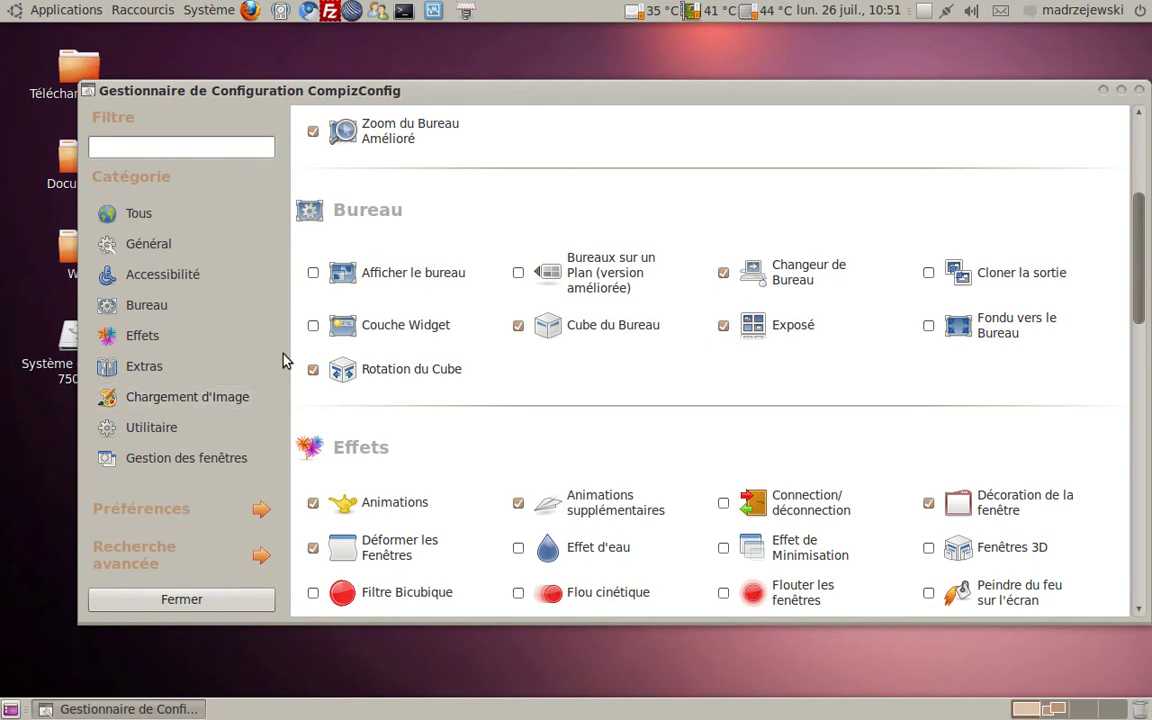
left_click(528, 548)
left_click(575, 556)
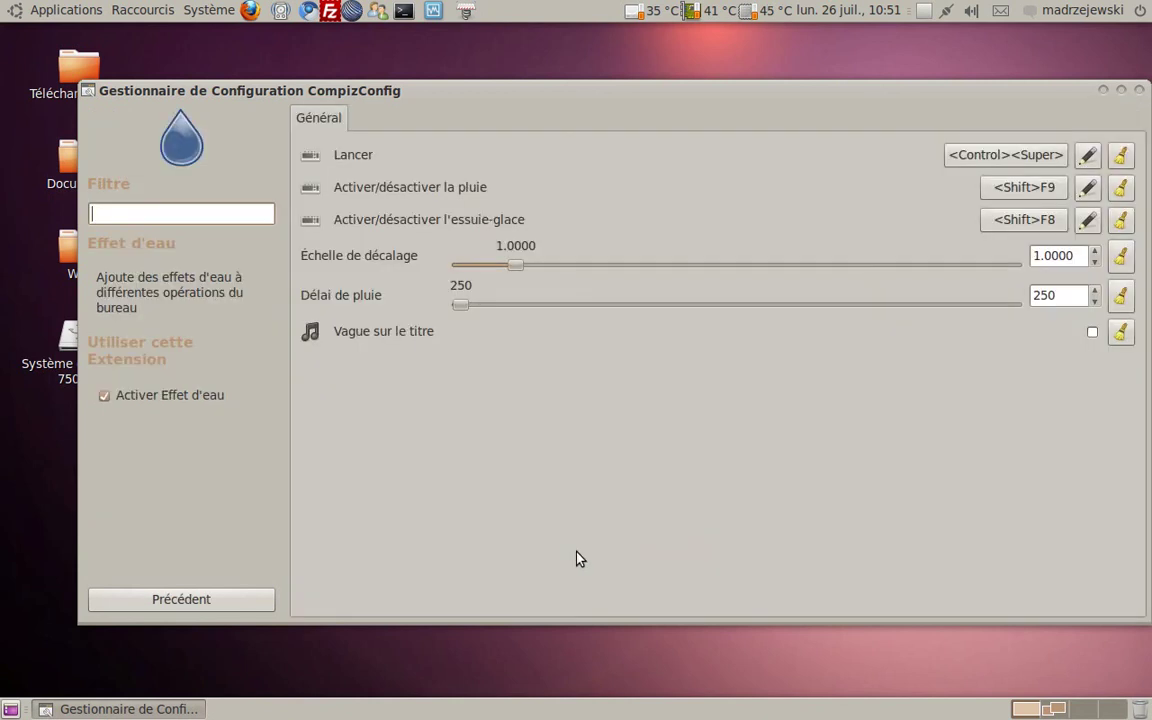
key("shift+F9")
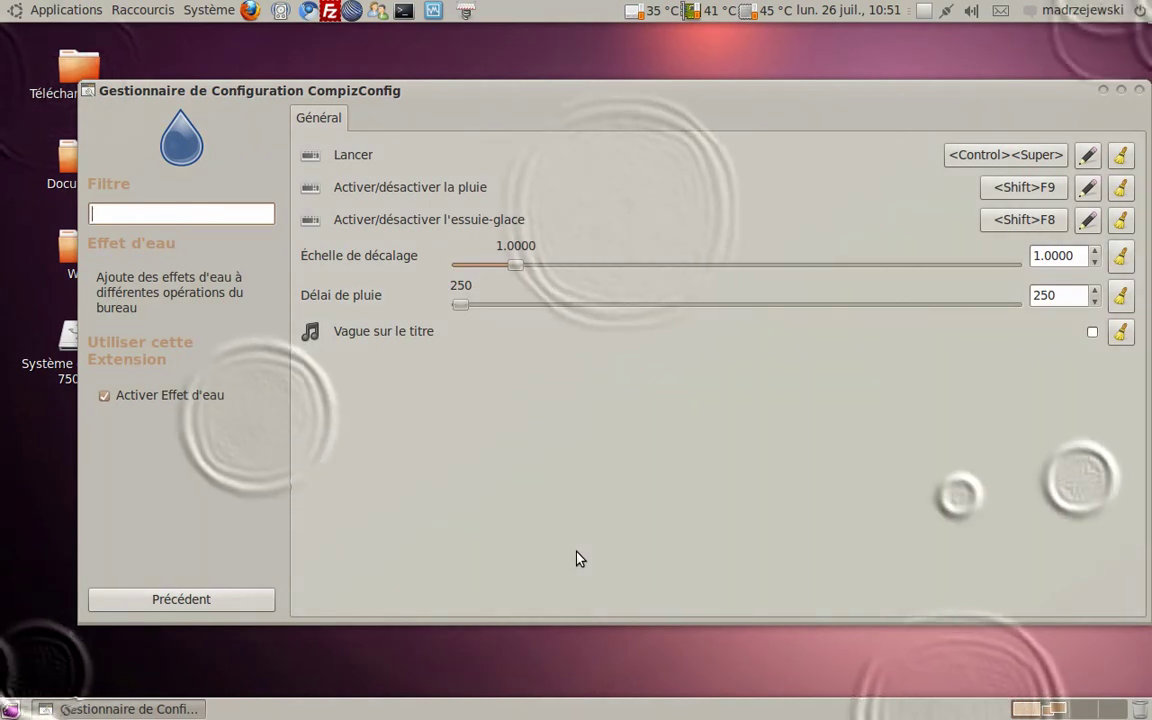
Step: Return from the Effet d'eau settings to the plugin list and enable the Fenêtres 3D plugin
left_click(156, 599)
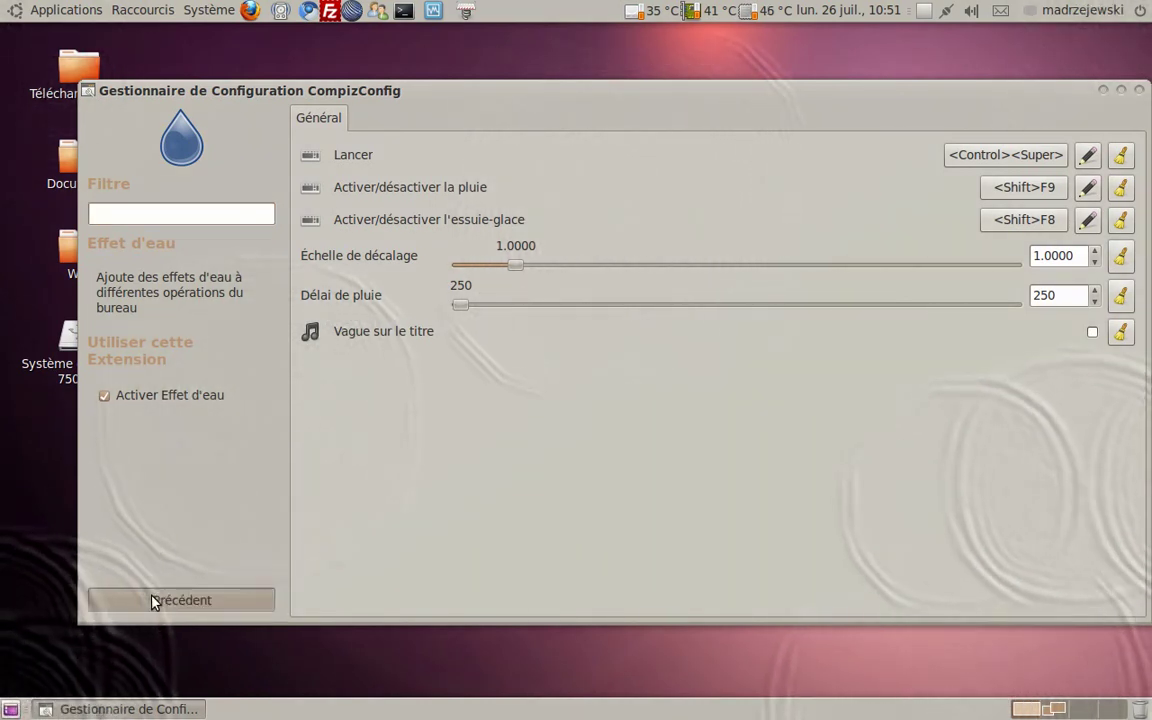
scroll(835, 444, "down", 1)
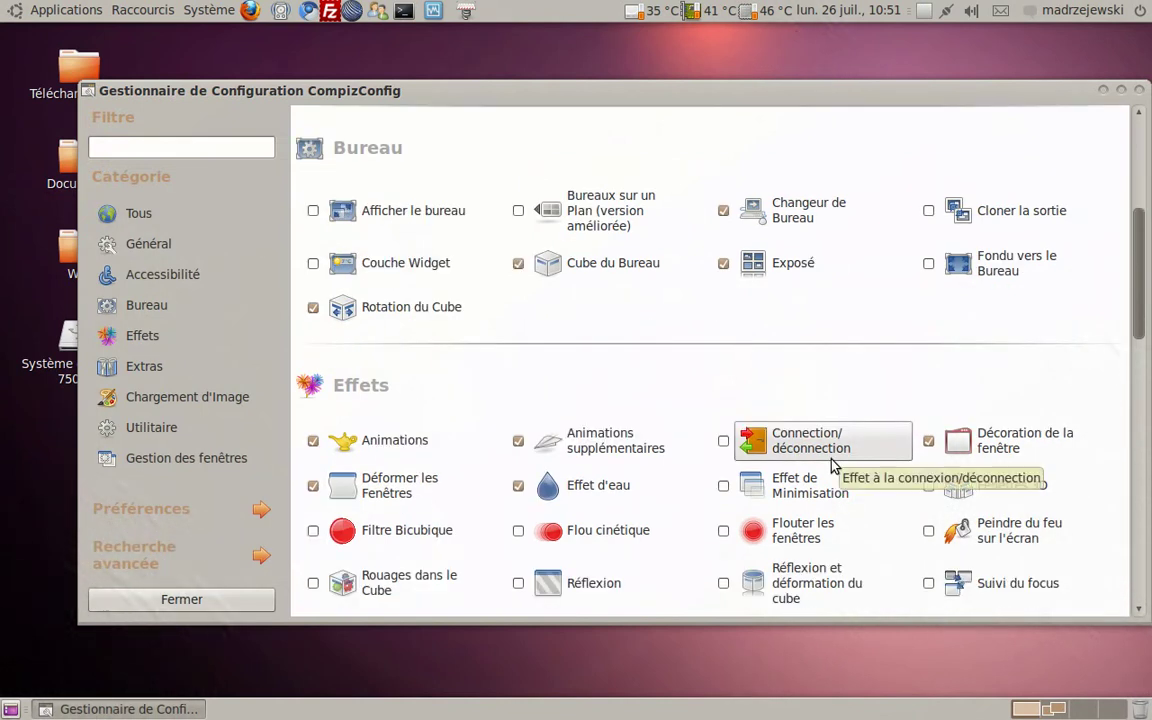
left_click(929, 487)
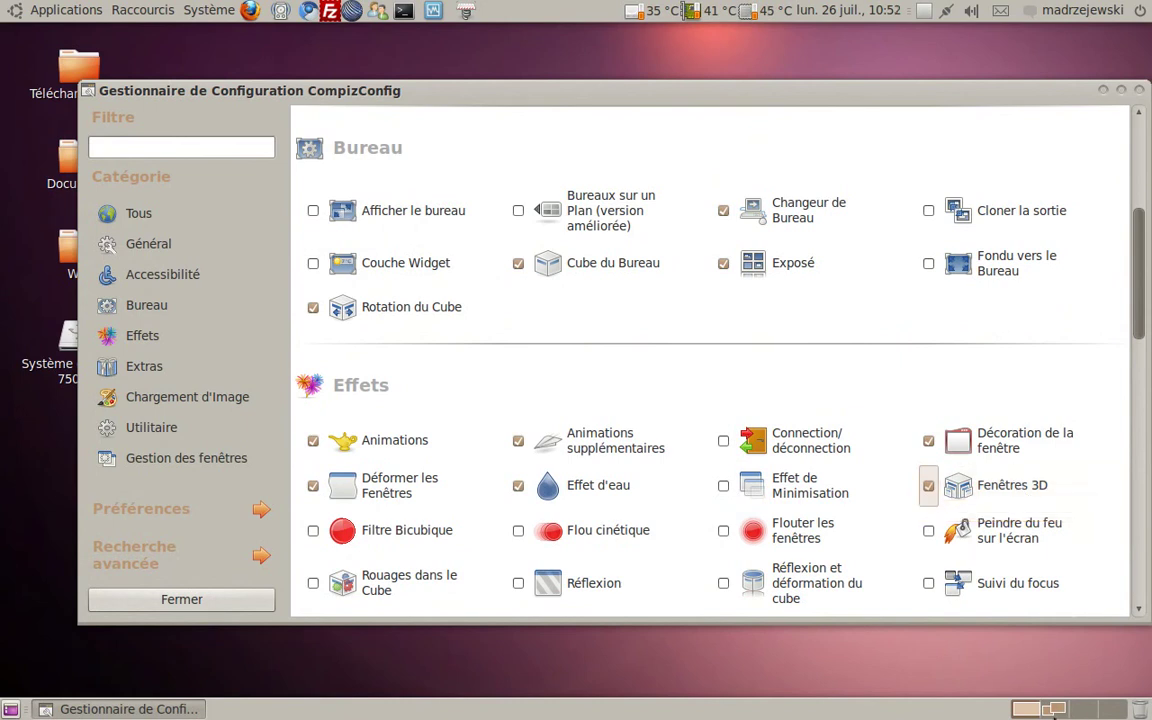
Step: Test the 3D windows effect by rotating the cube from the workspace holding the overlapping terminal and SciTE windows, ending on the CompizConfig workspace
left_click(1054, 713)
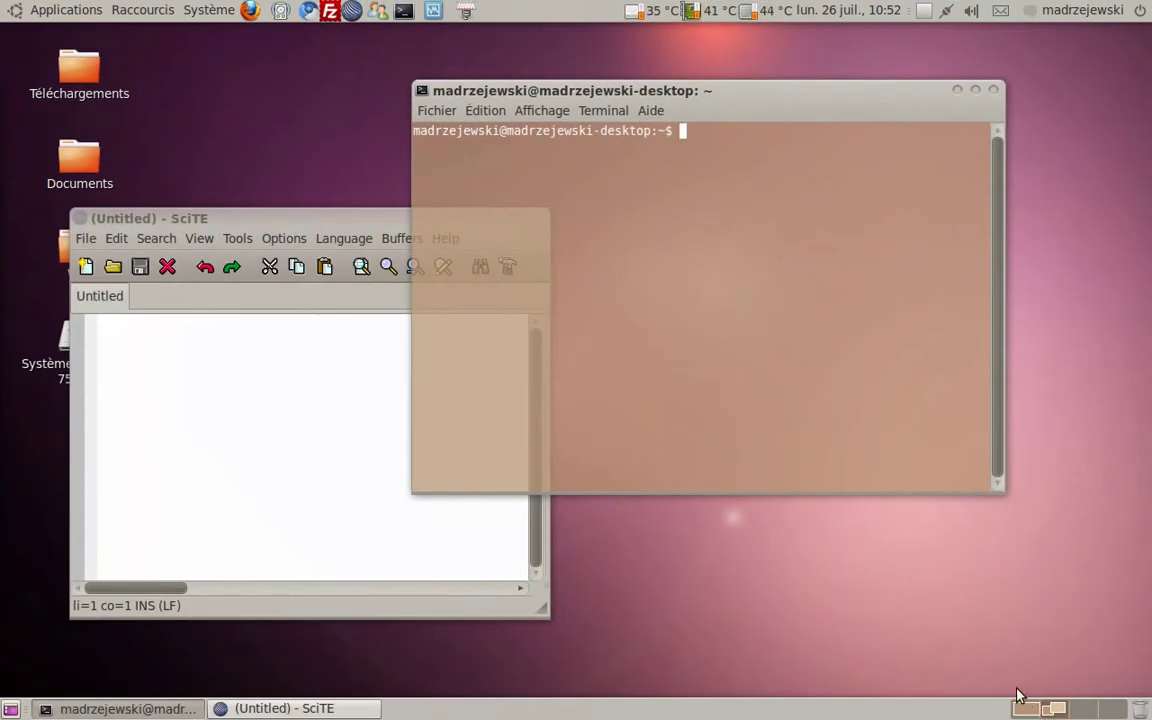
left_click(164, 224)
left_click(796, 86)
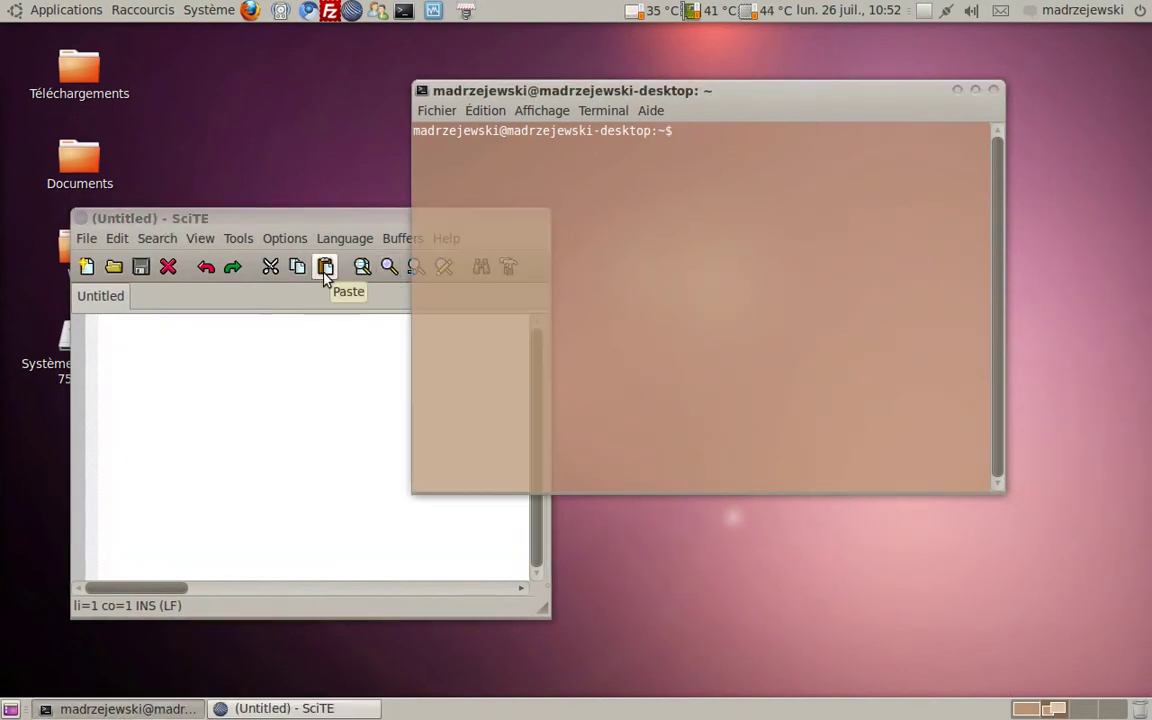
key("ctrl+alt+Right")
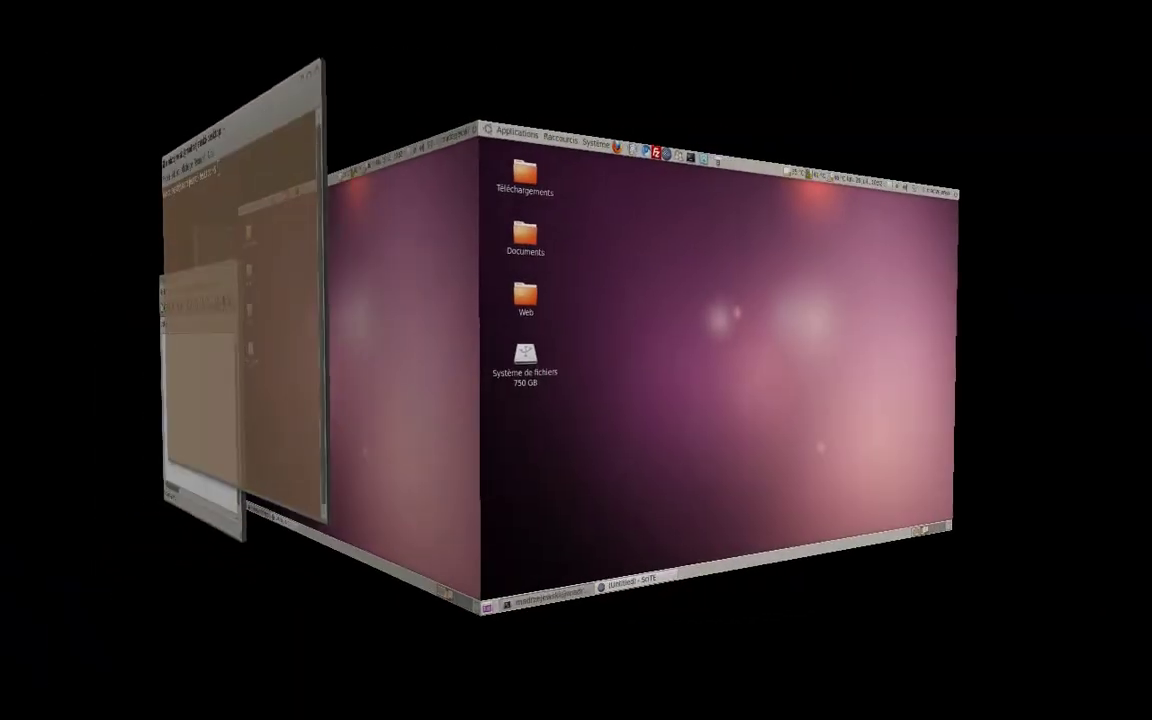
key("ctrl+alt+Left")
key("ctrl+alt+Left")
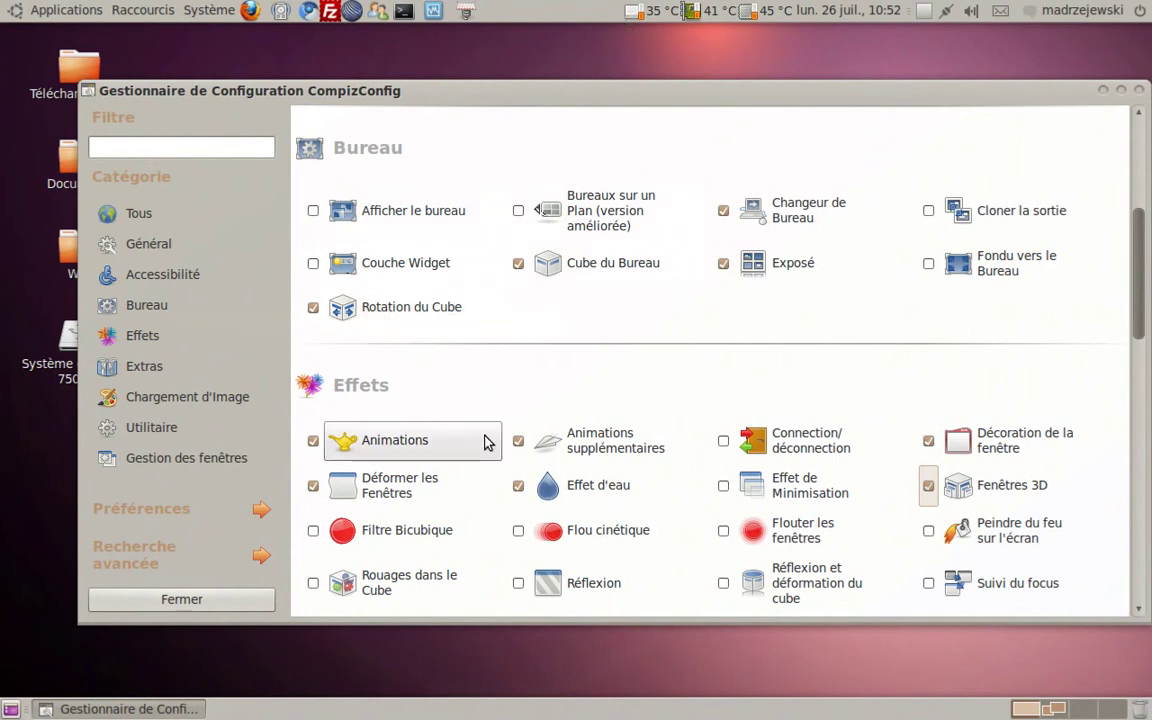
Step: Enable Peindre du feu sur l'écran, paint fire on the screen, clear it, and check the Initialiser (bouton) shortcut without changing it
left_click(928, 531)
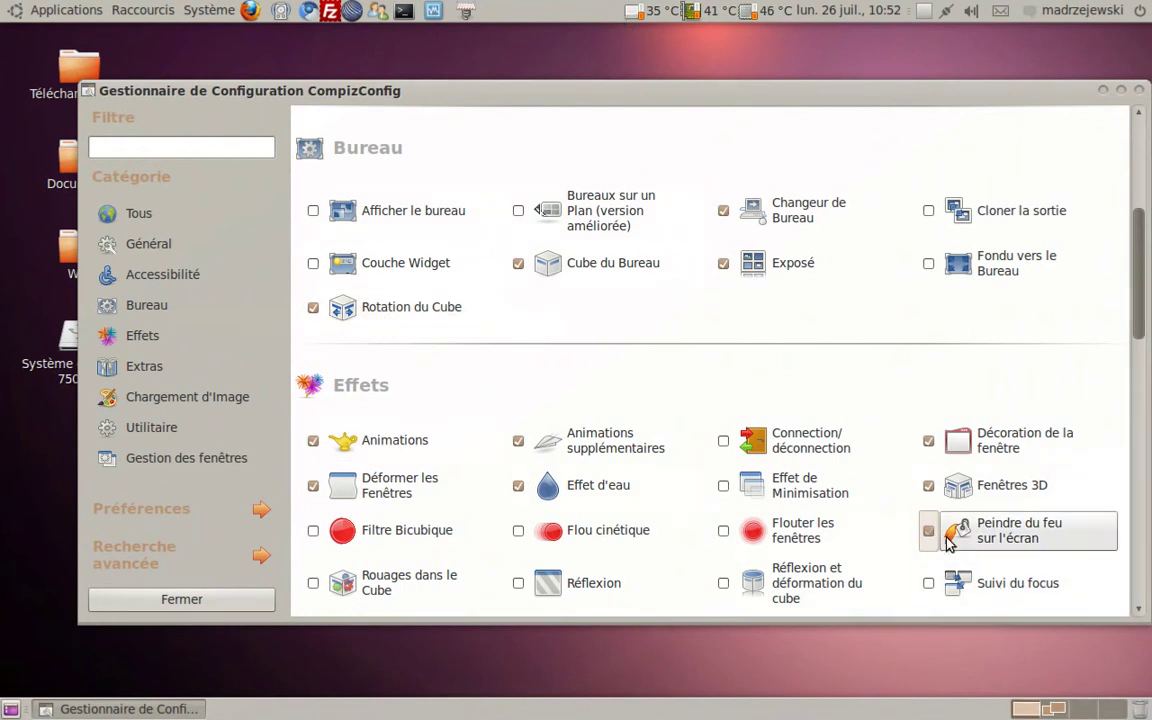
left_click(1010, 530)
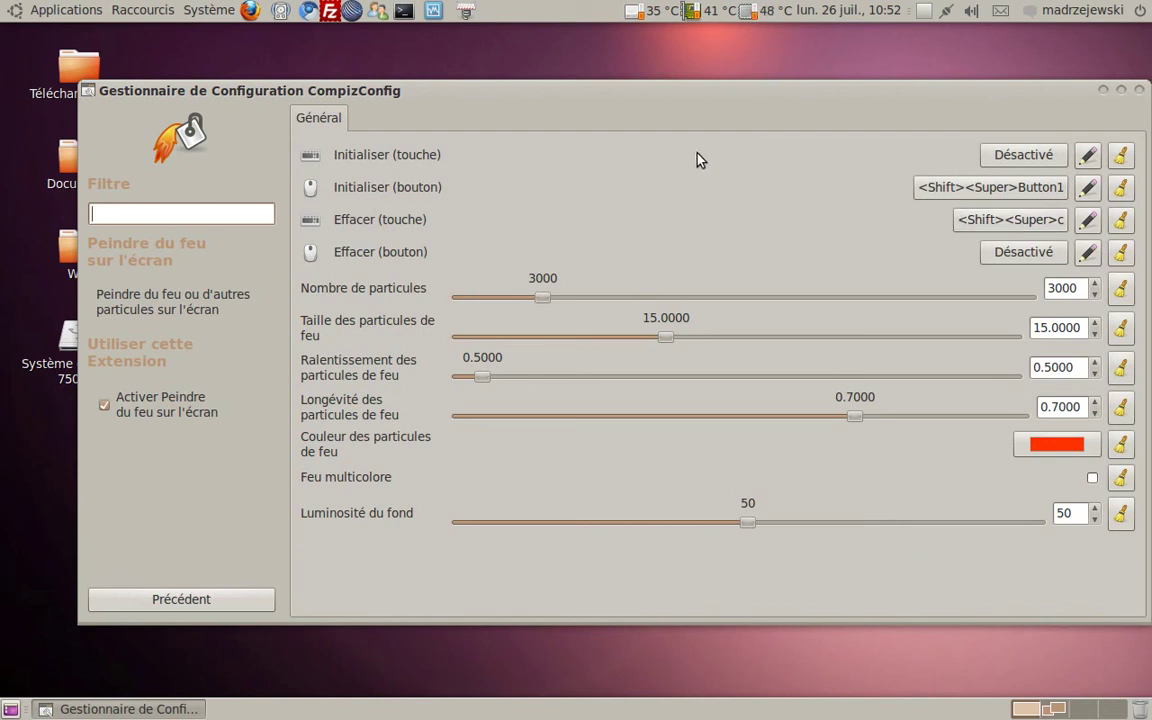
mouse_move(633, 227)
left_mouse_down("shift+super")
mouse_move(572, 449)
mouse_move(597, 301)
mouse_move(643, 342)
left_mouse_up("shift+super")
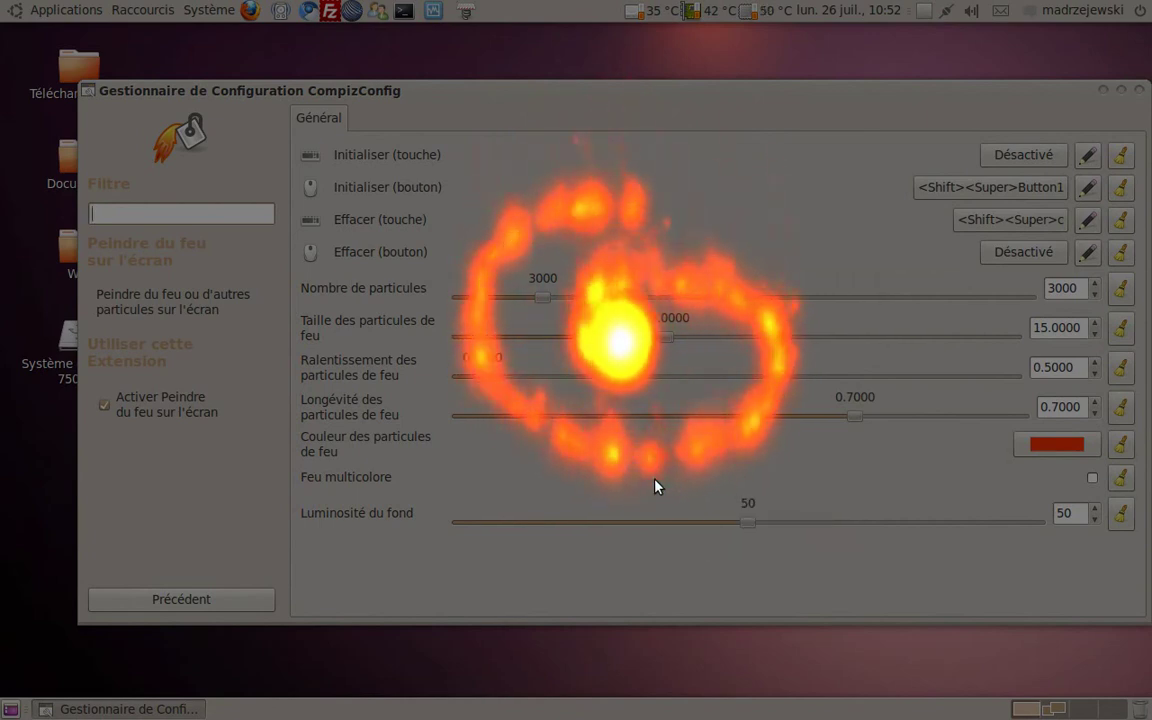
key("shift+super+c")
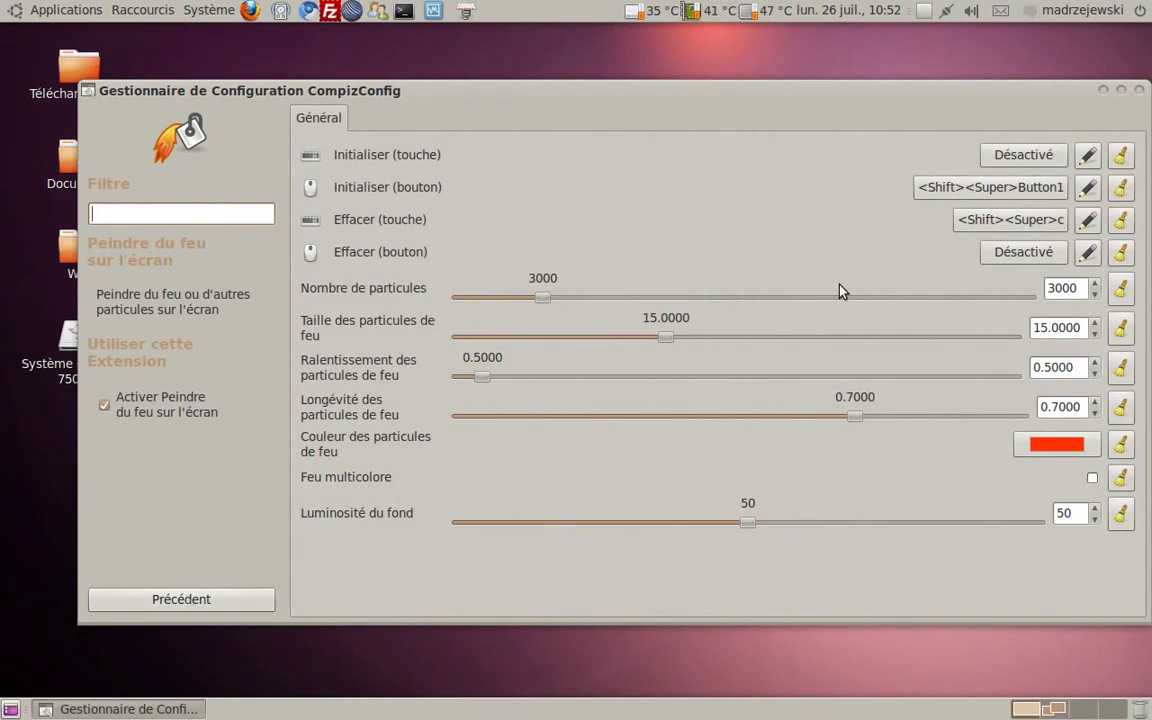
left_click(985, 188)
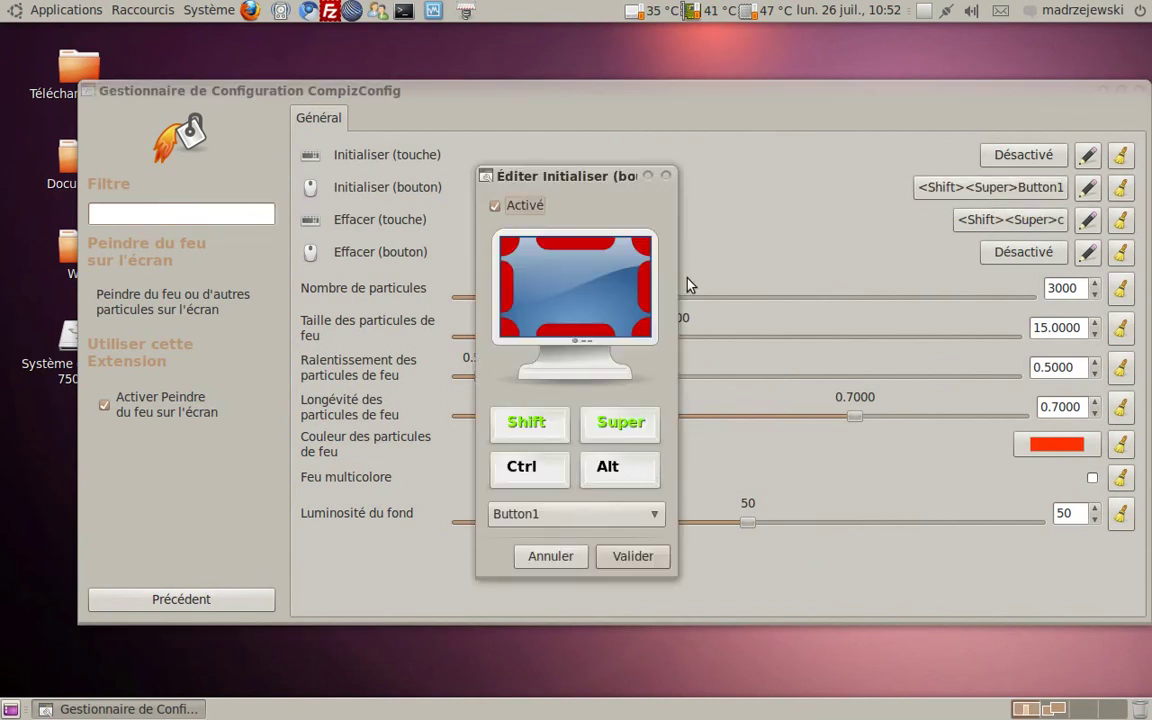
left_click(667, 177)
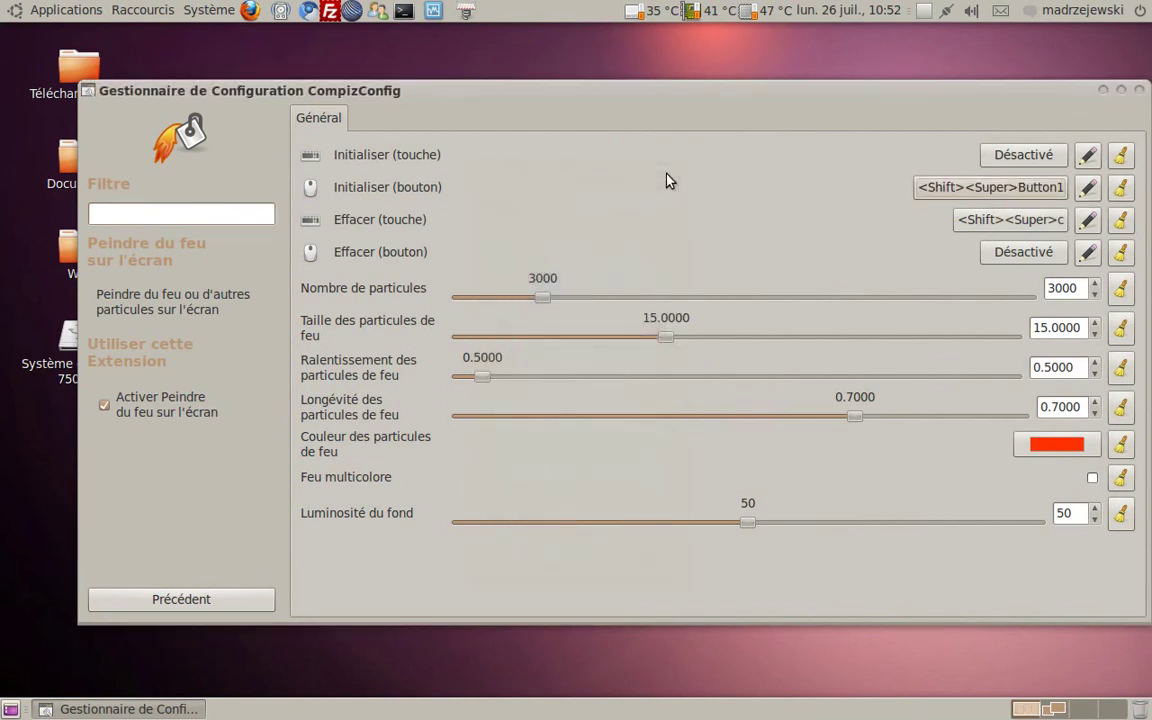
Step: Enable the Réflexion et déformation du cube plugin and test it by rotating the desktop cube to neighbouring workspaces and back
left_click(172, 601)
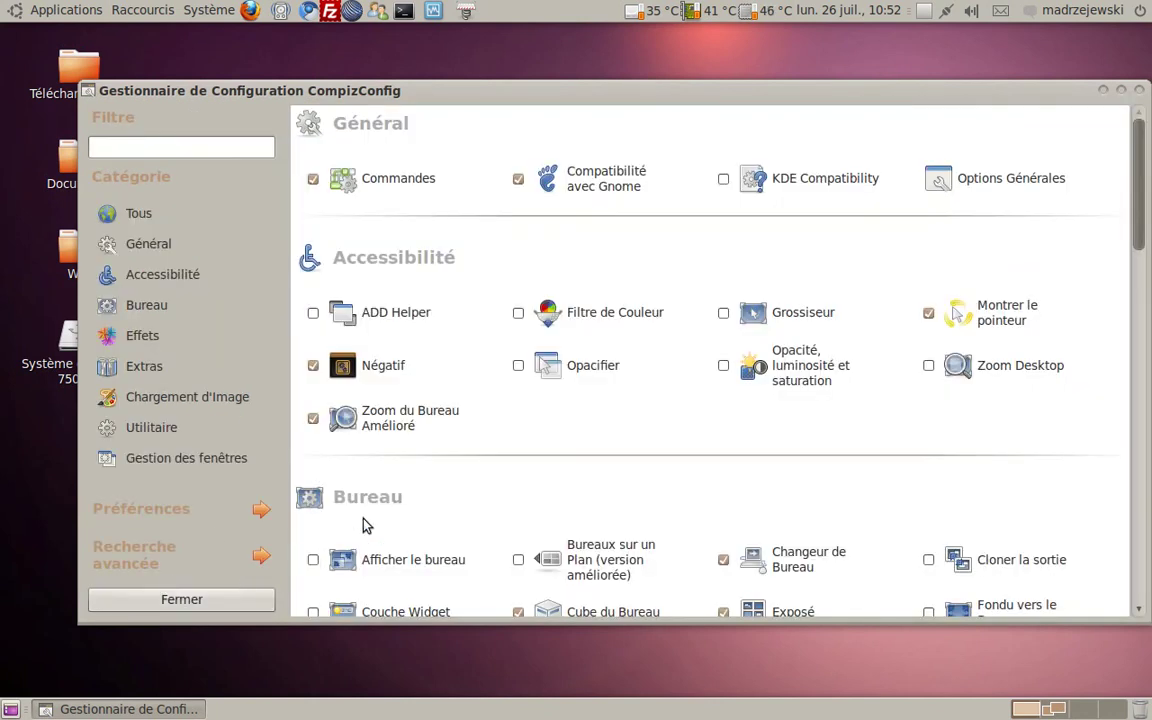
scroll(435, 503, "down", 1)
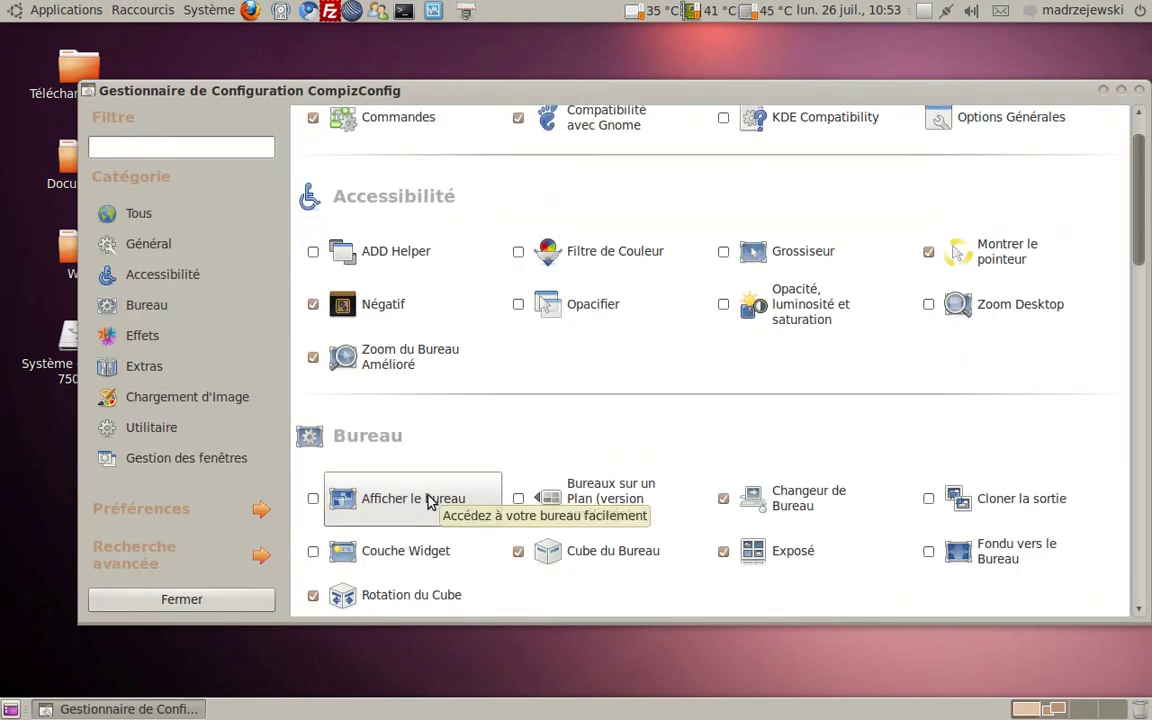
scroll(571, 383, "down", 7)
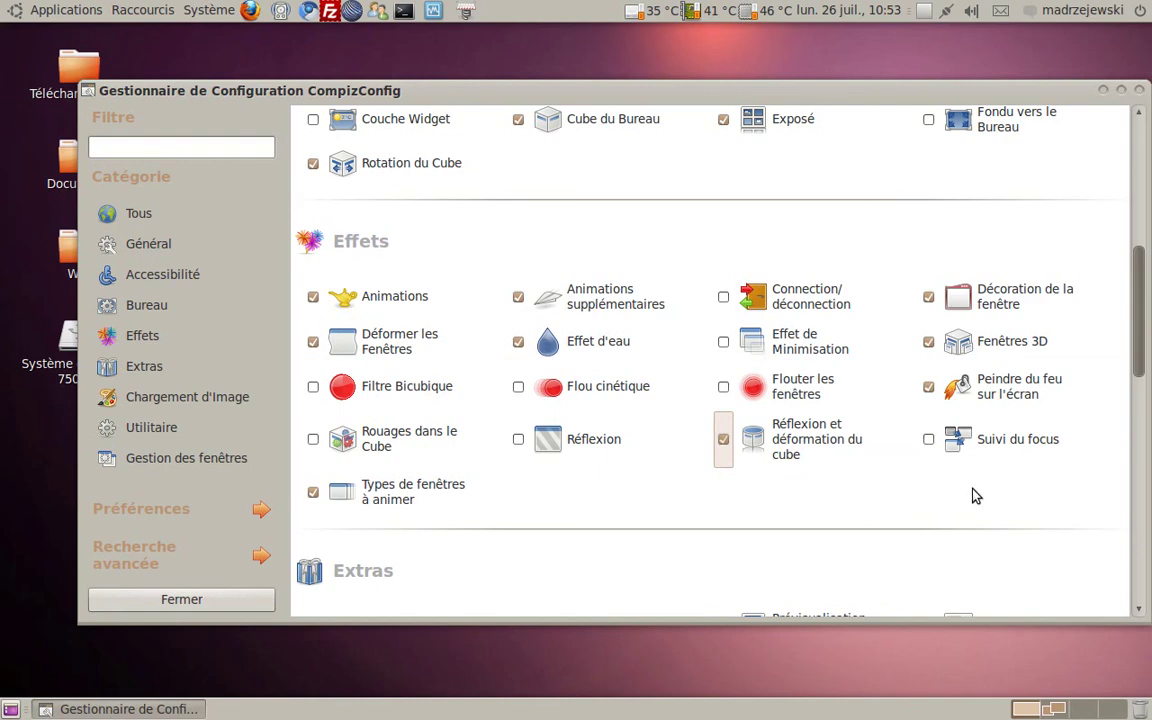
key("ctrl+alt+Right")
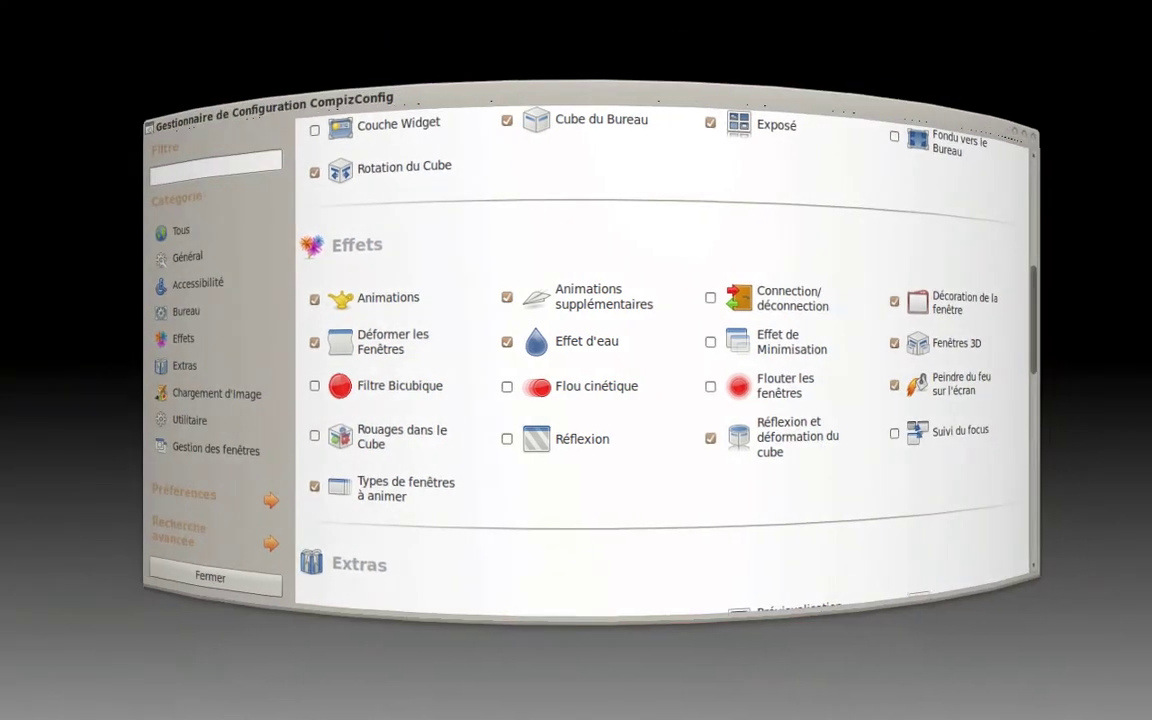
key("ctrl+alt+Right")
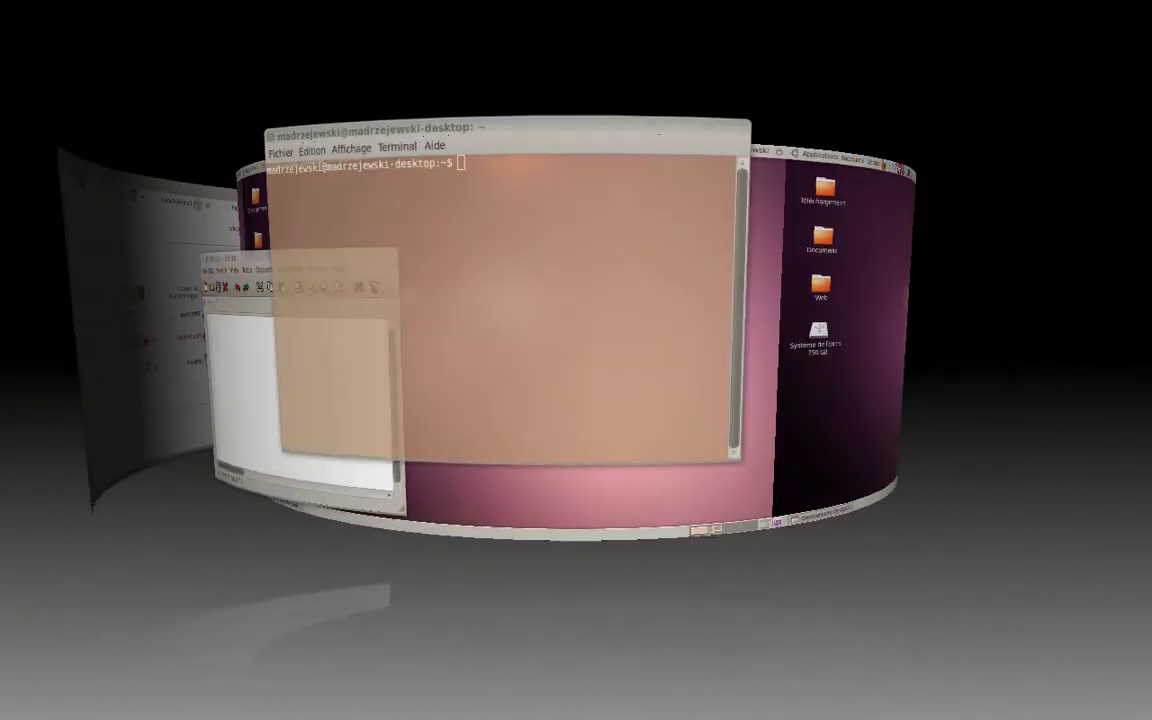
key("ctrl+alt+Left")
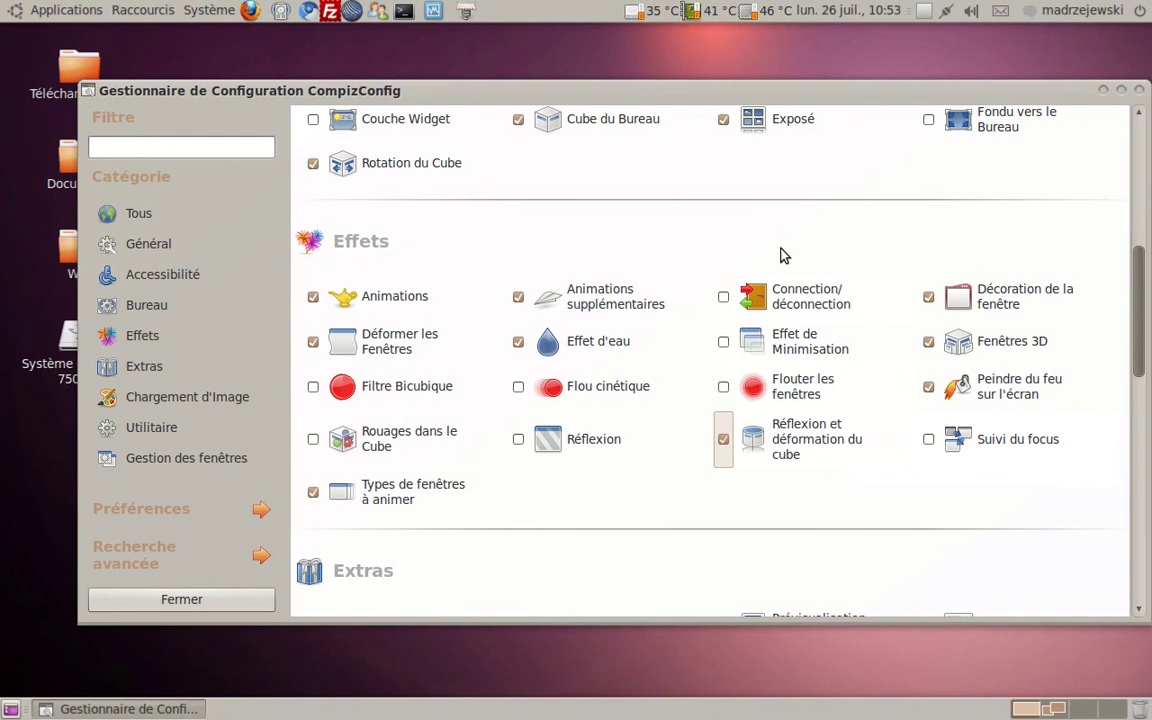
Step: Review the remaining plugins under Extras, Chargement d'Image, Utilitaire and Gestion des fenêtres, and close the configuration manager
scroll(800, 250, "down", 5)
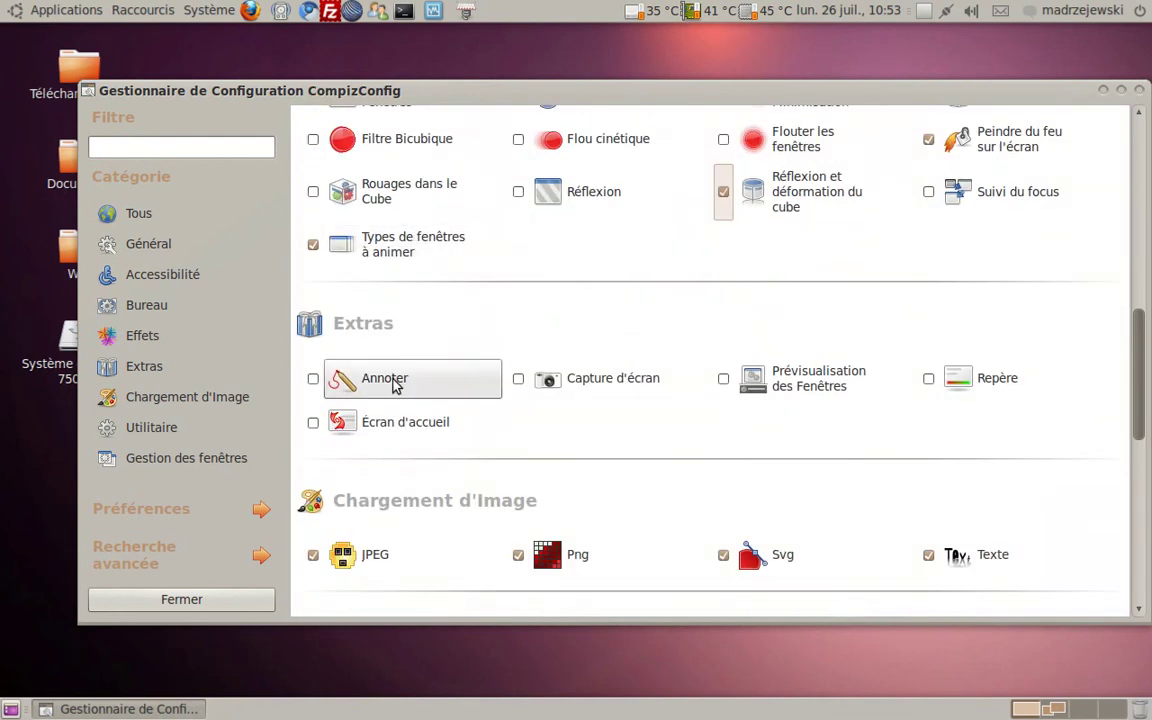
scroll(395, 378, "down", 4)
scroll(395, 378, "down", 1)
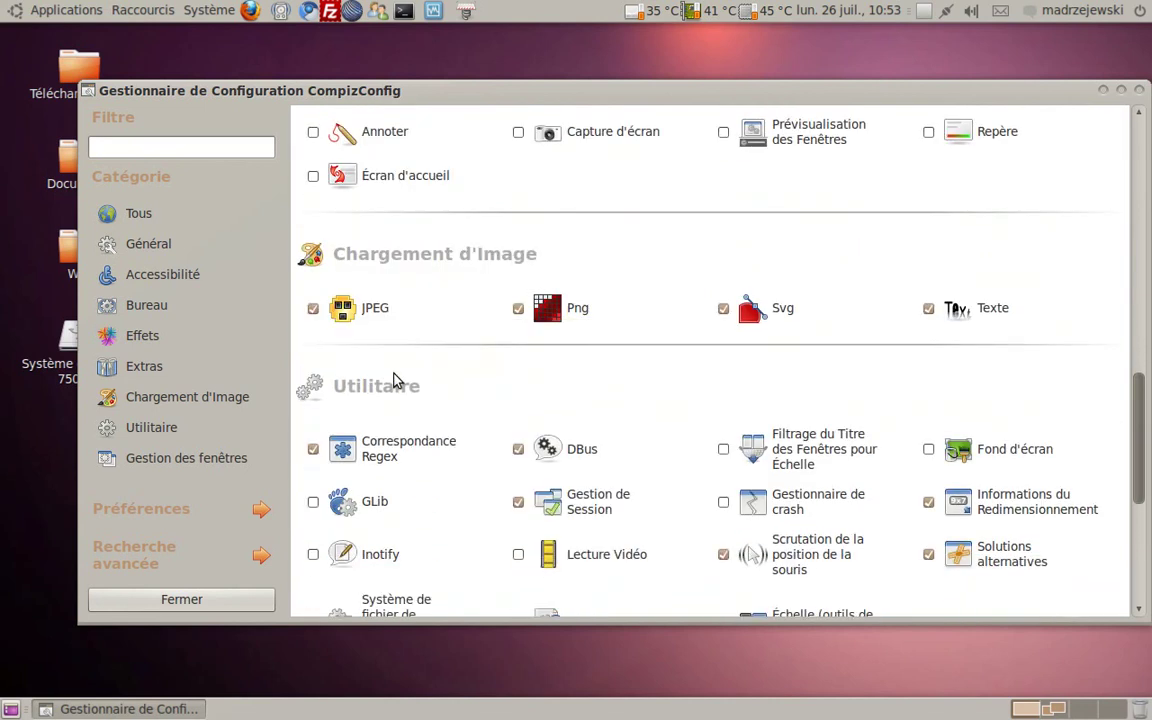
scroll(395, 379, "down", 4)
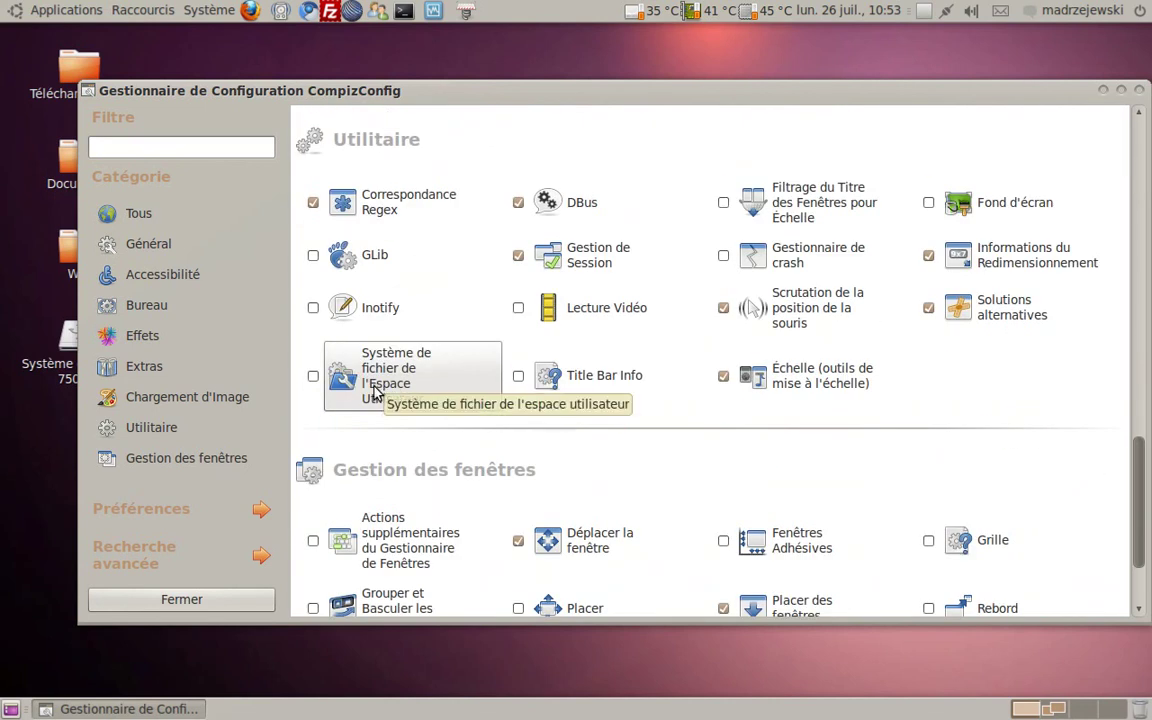
scroll(375, 393, "down", 2)
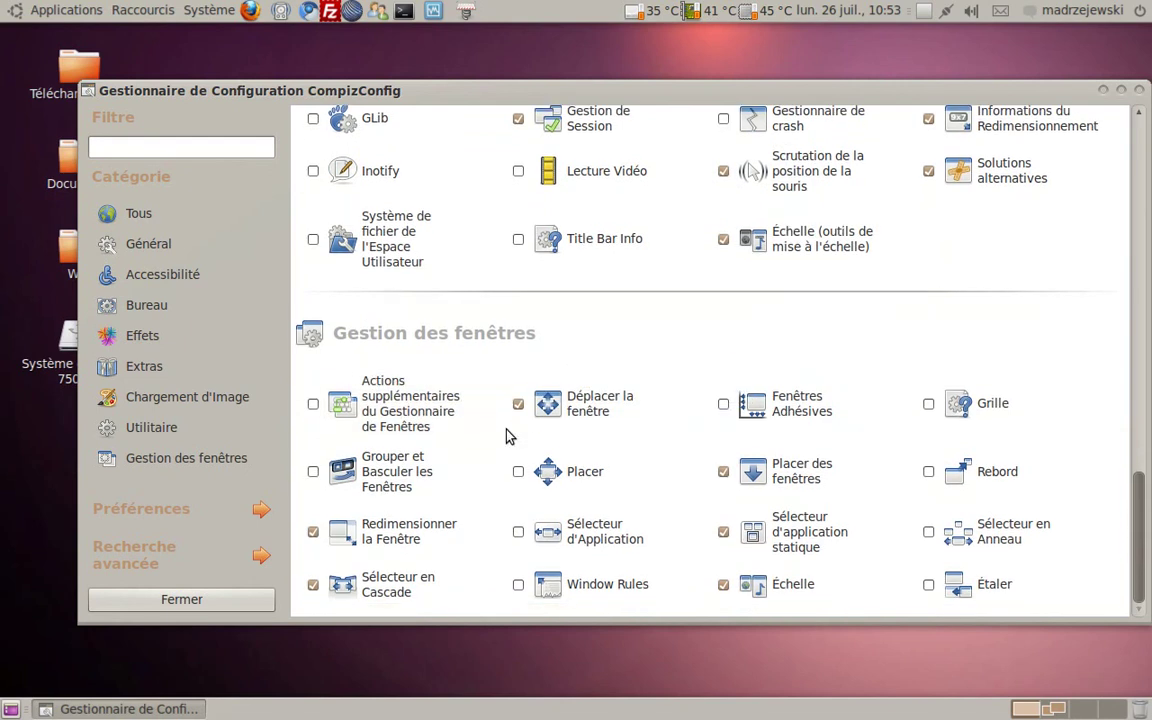
scroll(506, 435, "up", 15)
scroll(506, 435, "up", 4)
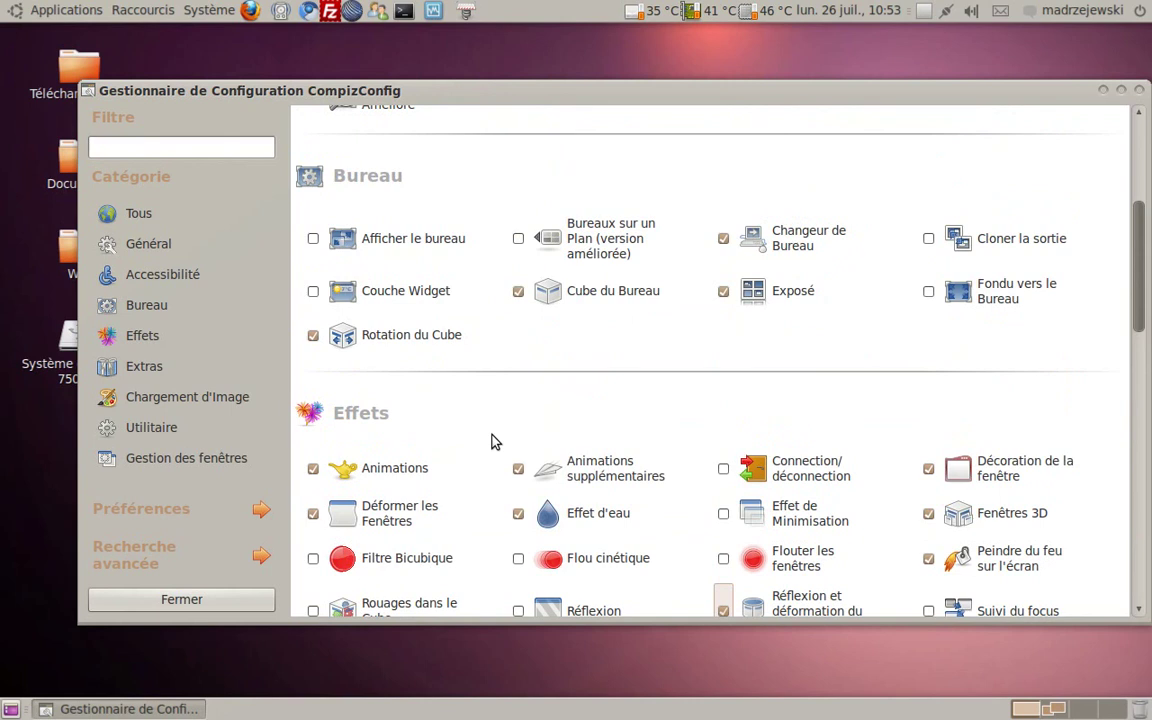
left_click(1141, 90)
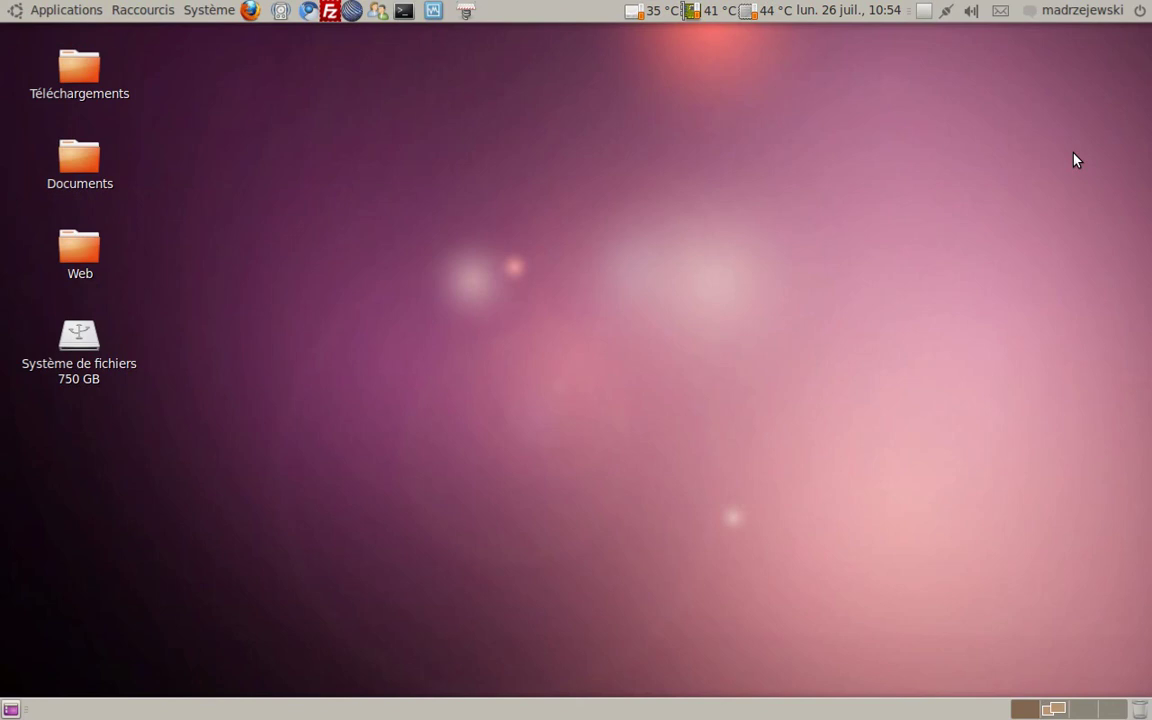
left_click(228, 9)
mouse_move(216, 57)
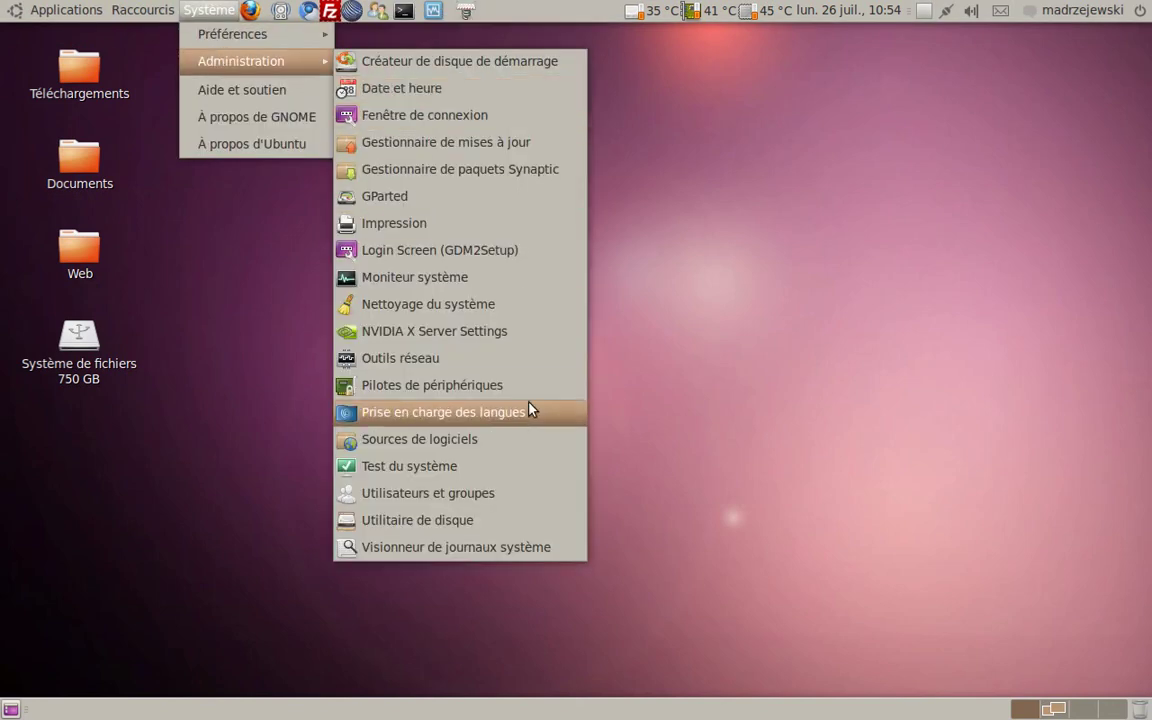
left_click(753, 338)
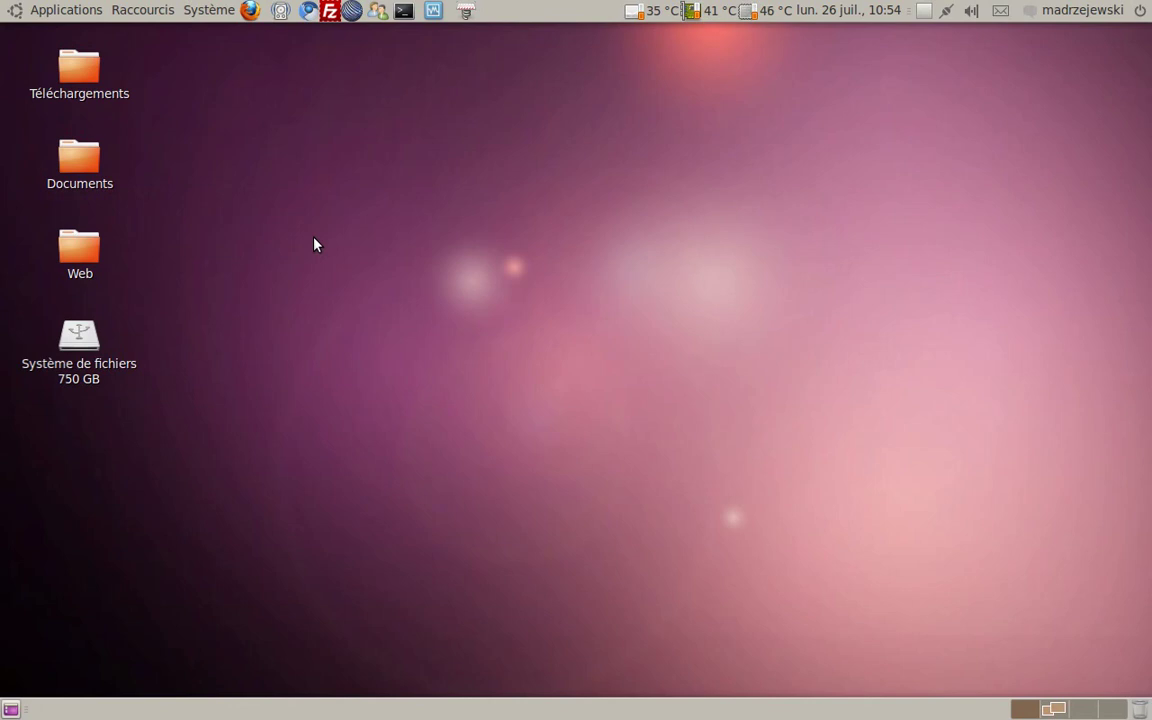
left_click(196, 11)
mouse_move(290, 58)
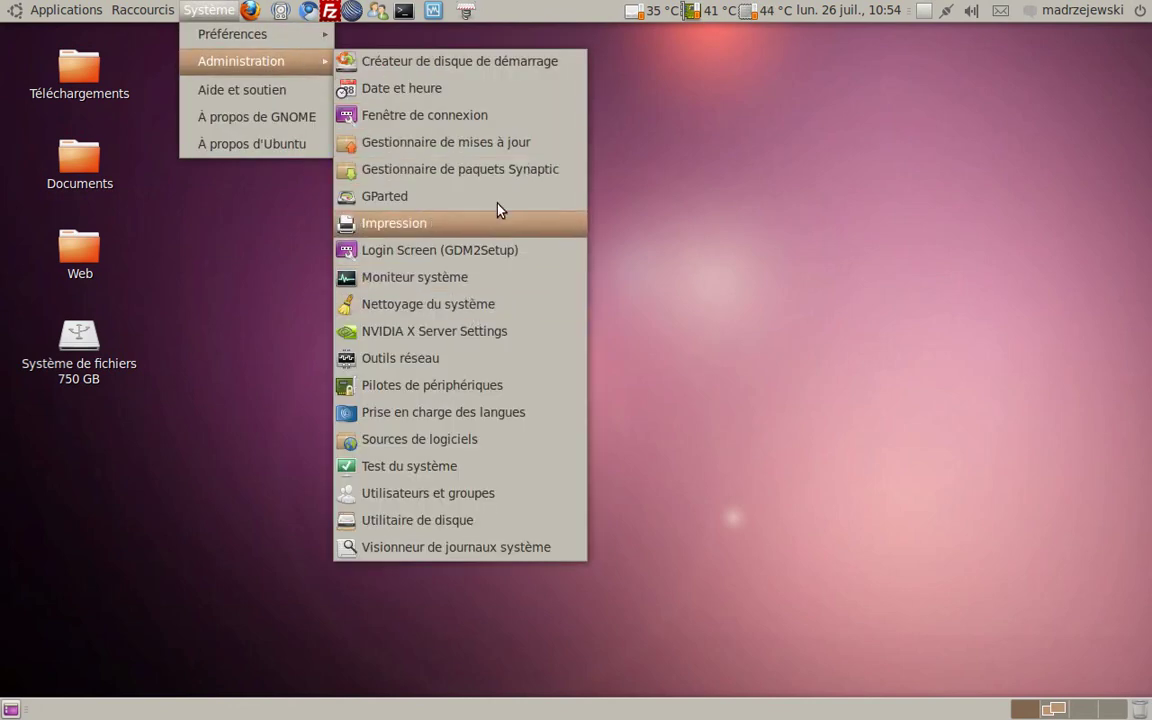
mouse_move(260, 34)
left_click(850, 189)
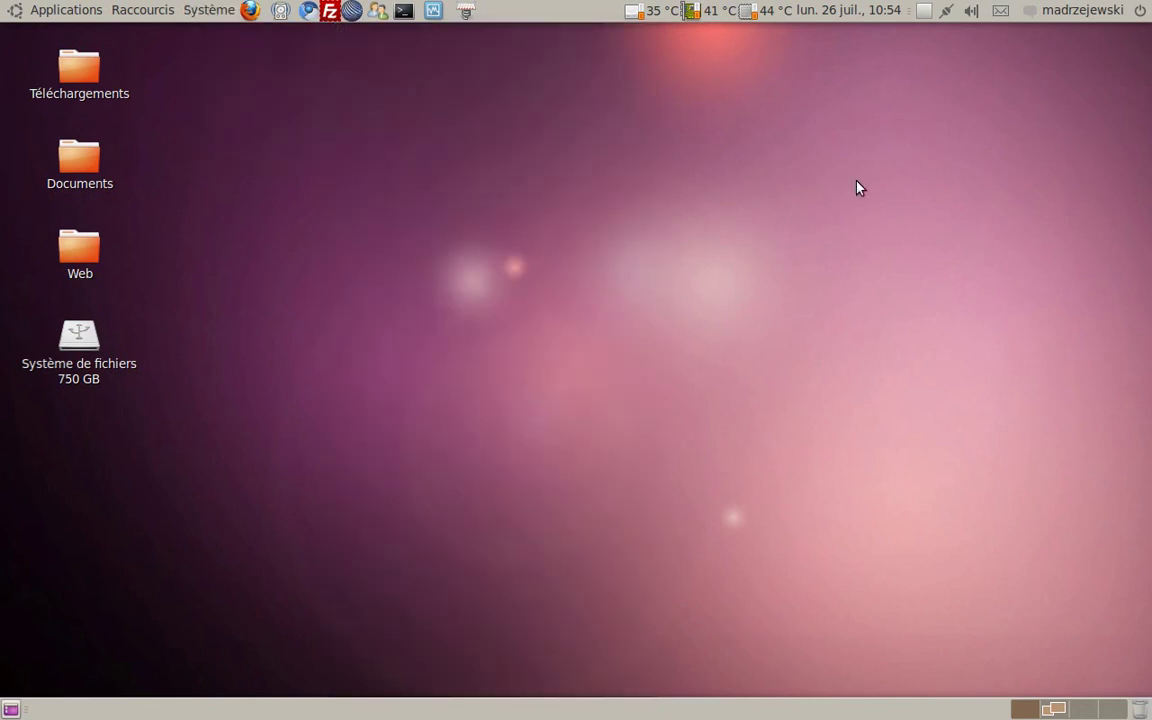